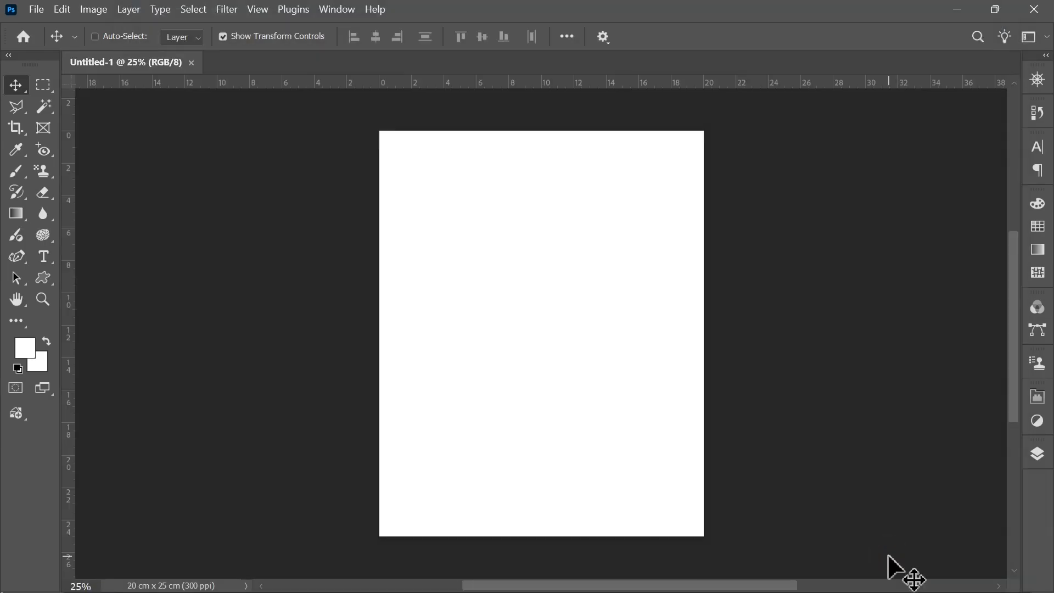
Unlock the white background layer and add a Gradient Overlay effect to it.
left_click(1037, 455)
left_click(988, 348)
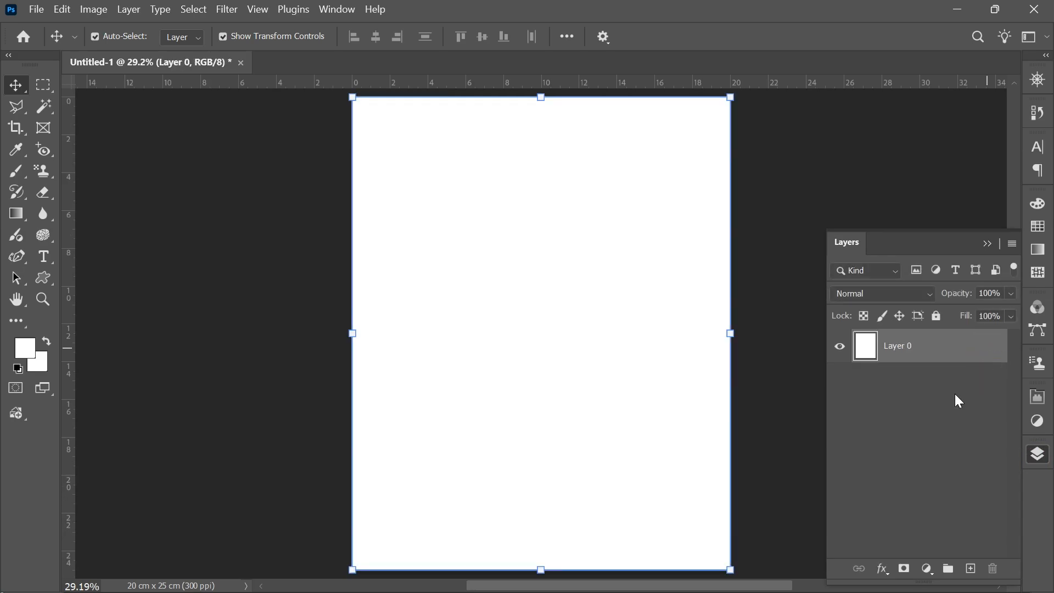
left_click(889, 571)
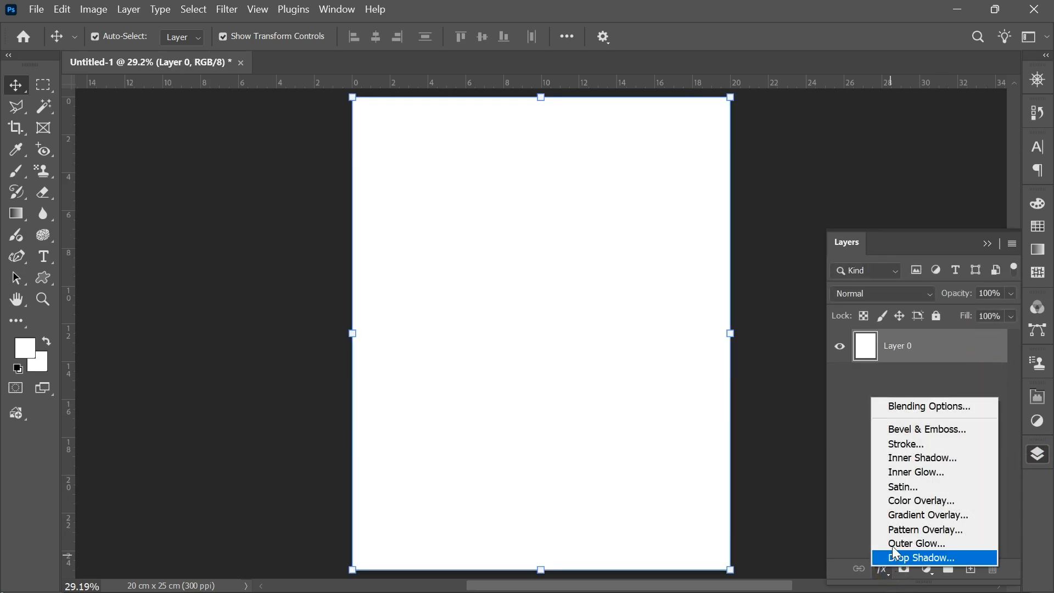
left_click(921, 514)
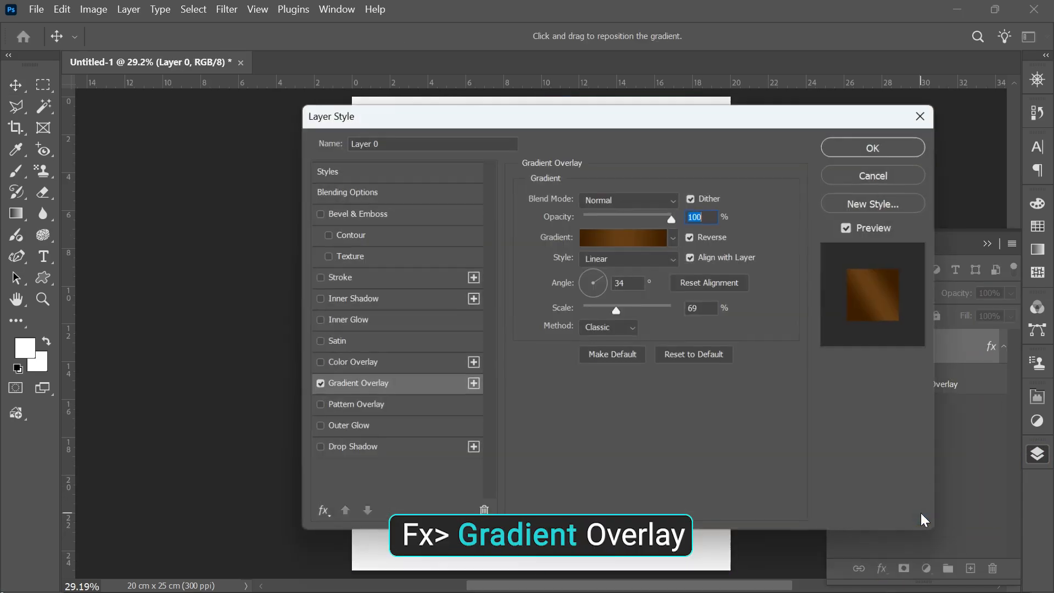
Set the background's overlay gradient to #3c1d01 at 0%, #643e17 at 52% and #3c1d01 at 100%.
left_click(631, 238)
left_click(597, 393)
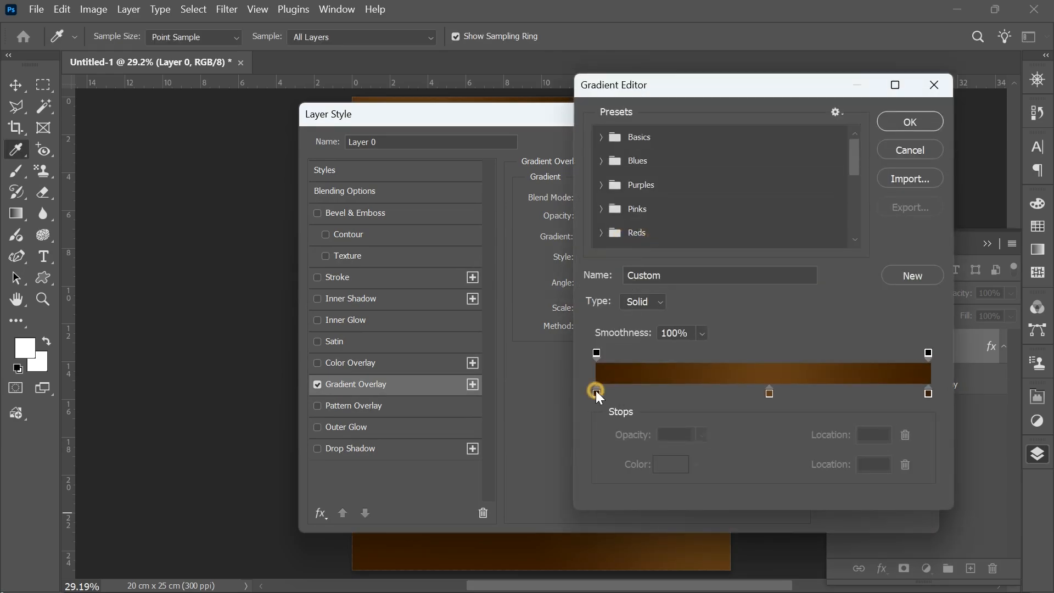
left_click(667, 458)
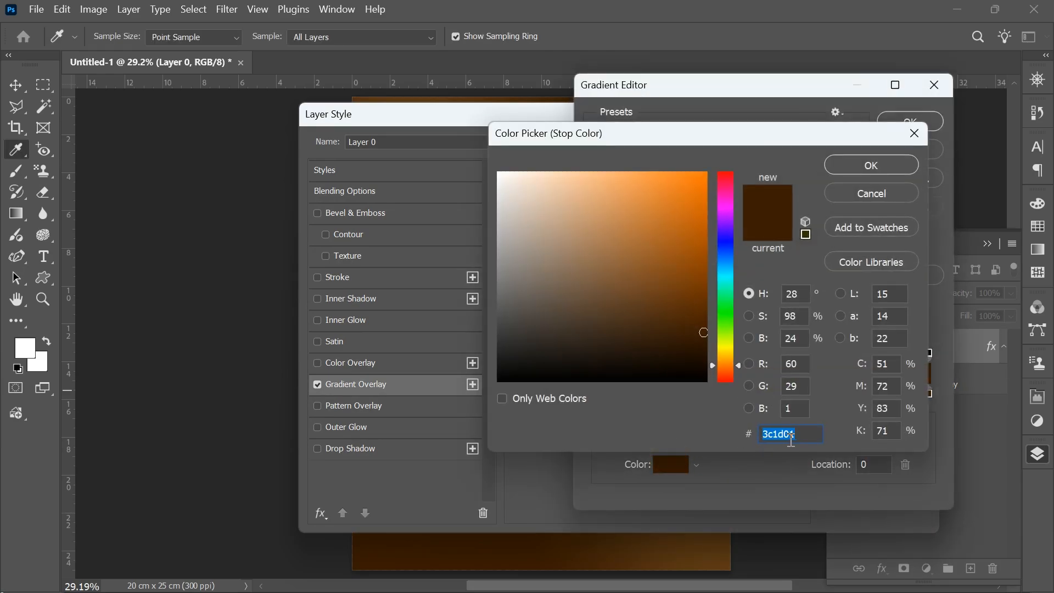
left_click(854, 170)
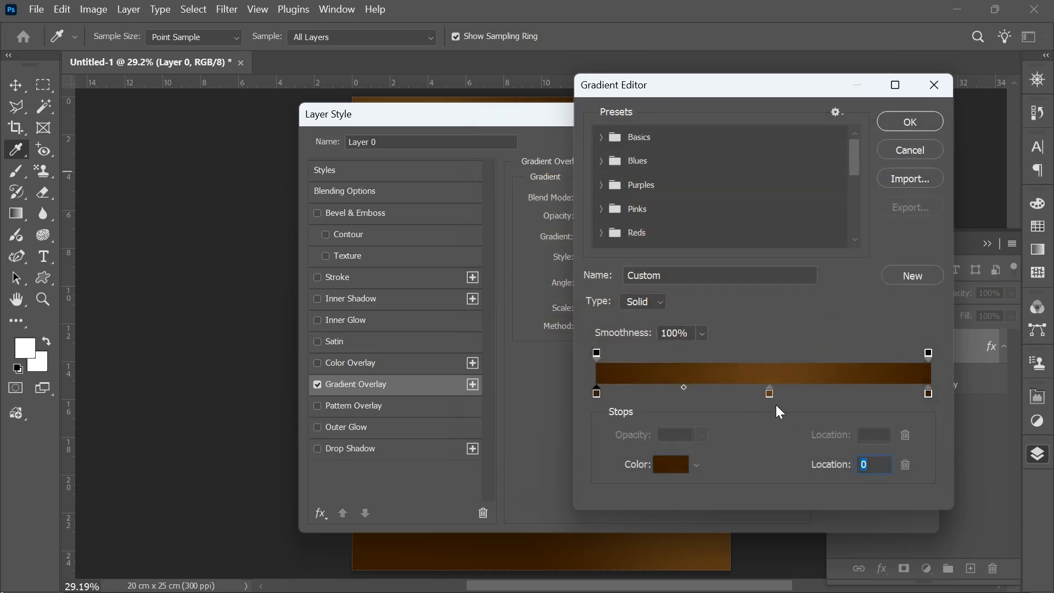
left_click(770, 393)
left_click(676, 464)
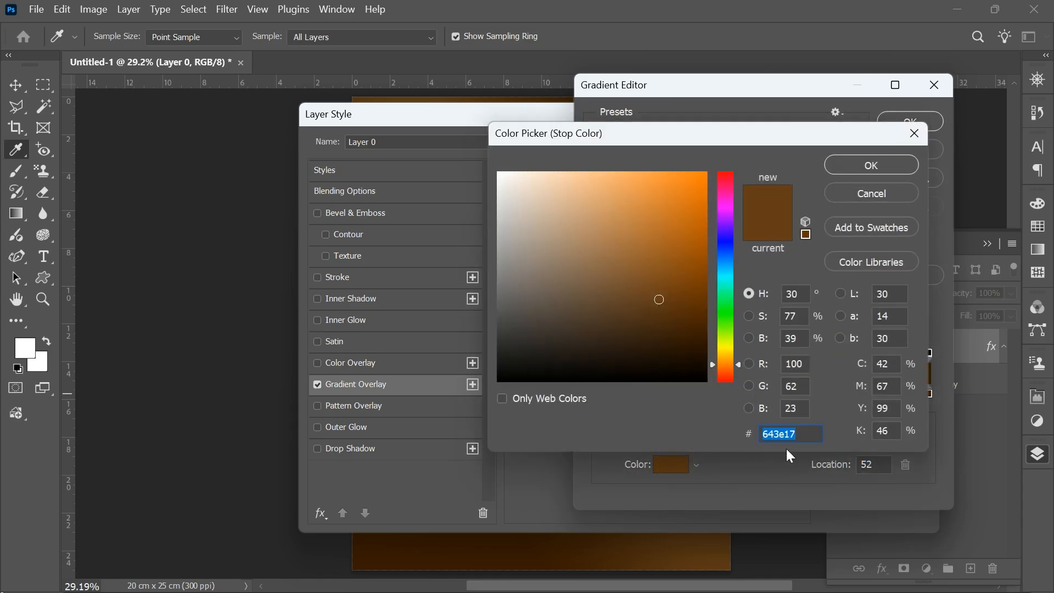
left_click(871, 165)
left_click(928, 393)
left_click(683, 463)
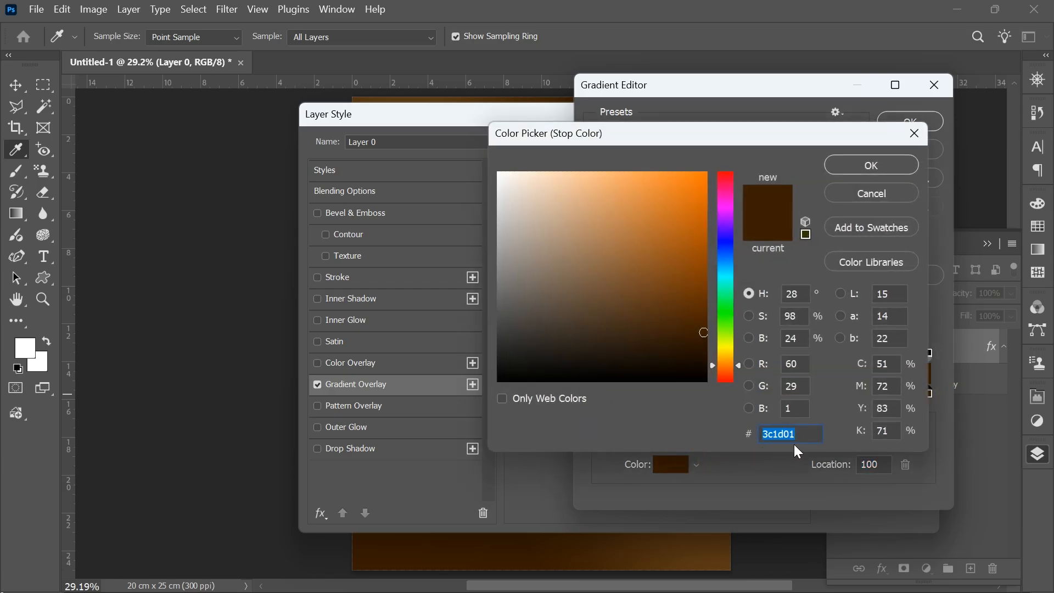
left_click(837, 168)
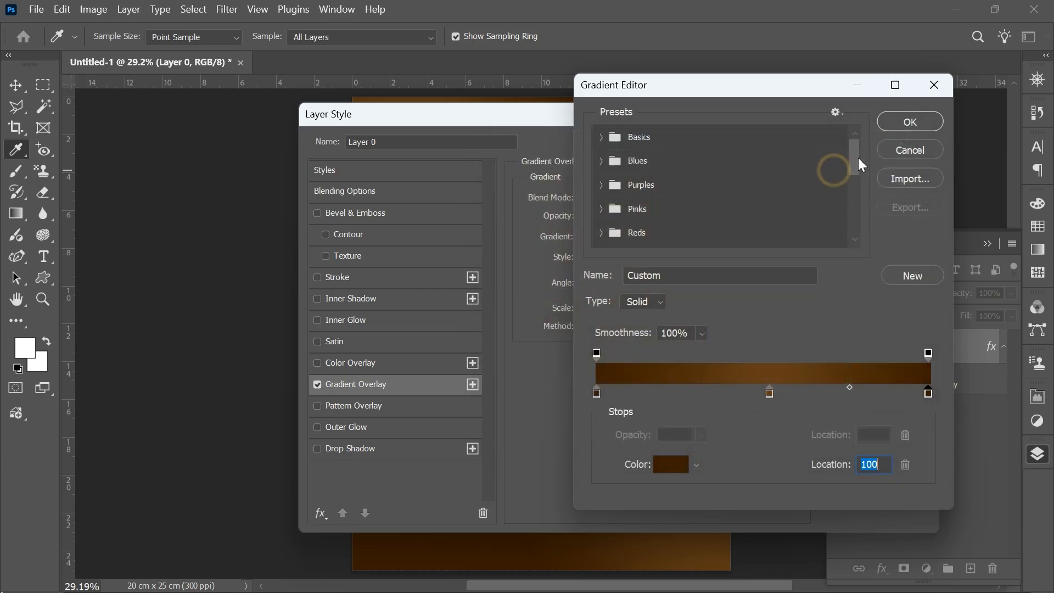
left_click(891, 126)
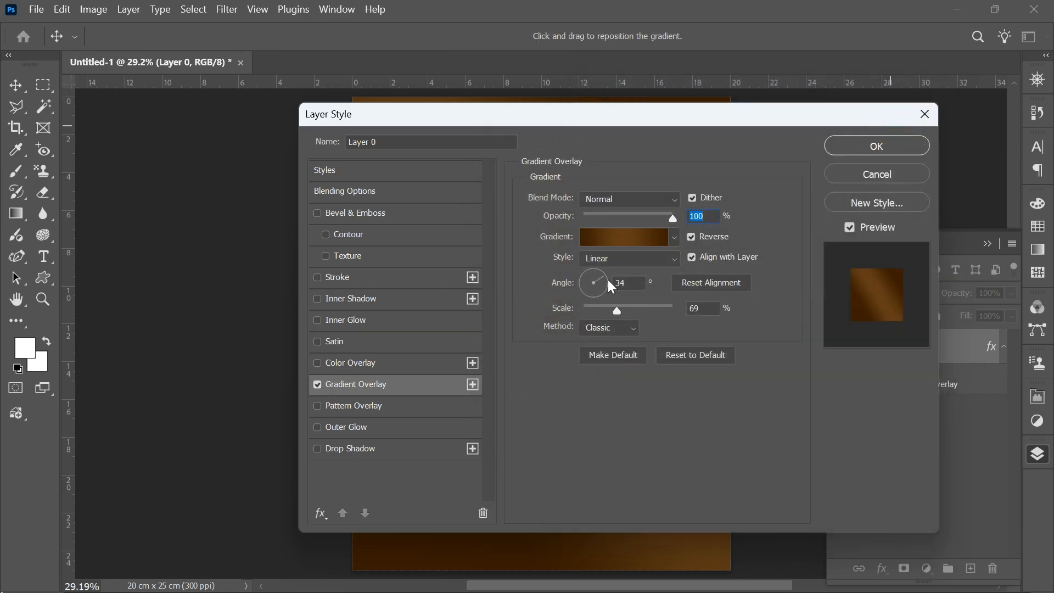
Set the background gradient overlay's scale to 68% and apply the layer style.
left_click(616, 312)
left_click(861, 158)
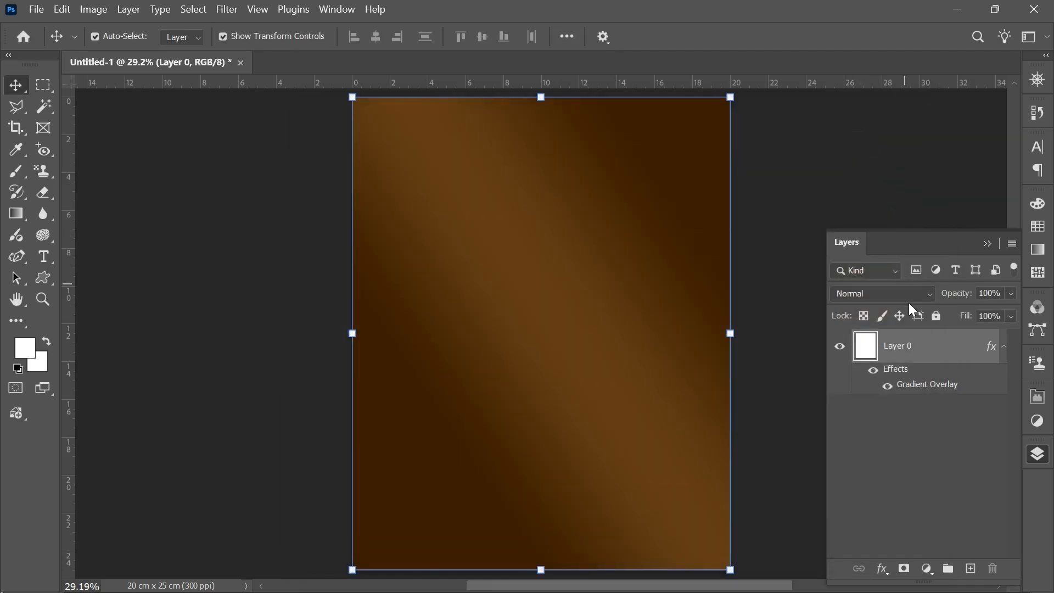
left_click(1038, 454)
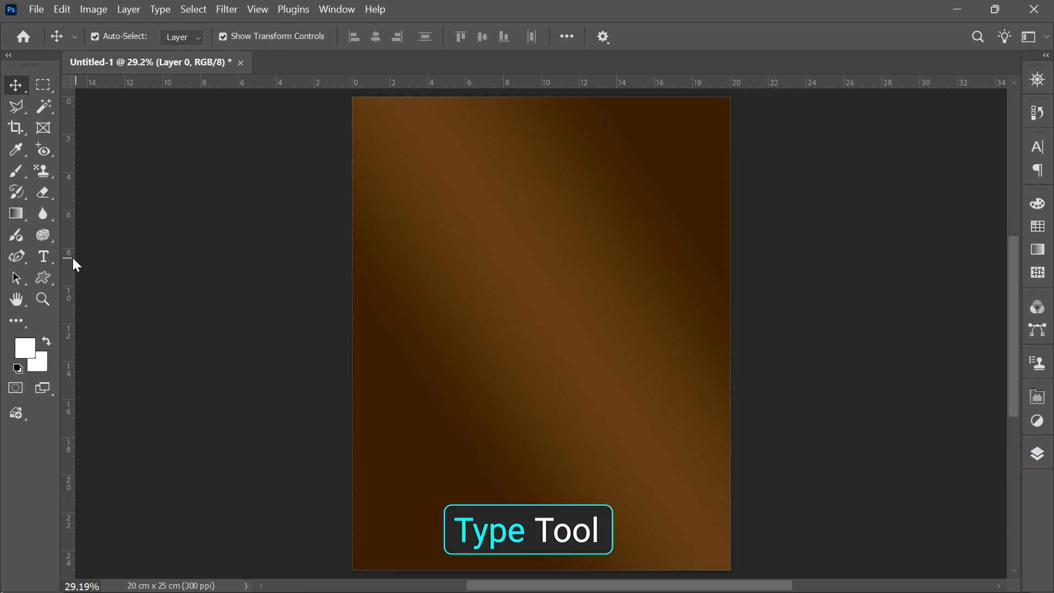
Add the text GLOW in white Chosence Regular to the upper canvas and greatly enlarge its font size.
left_click(44, 256)
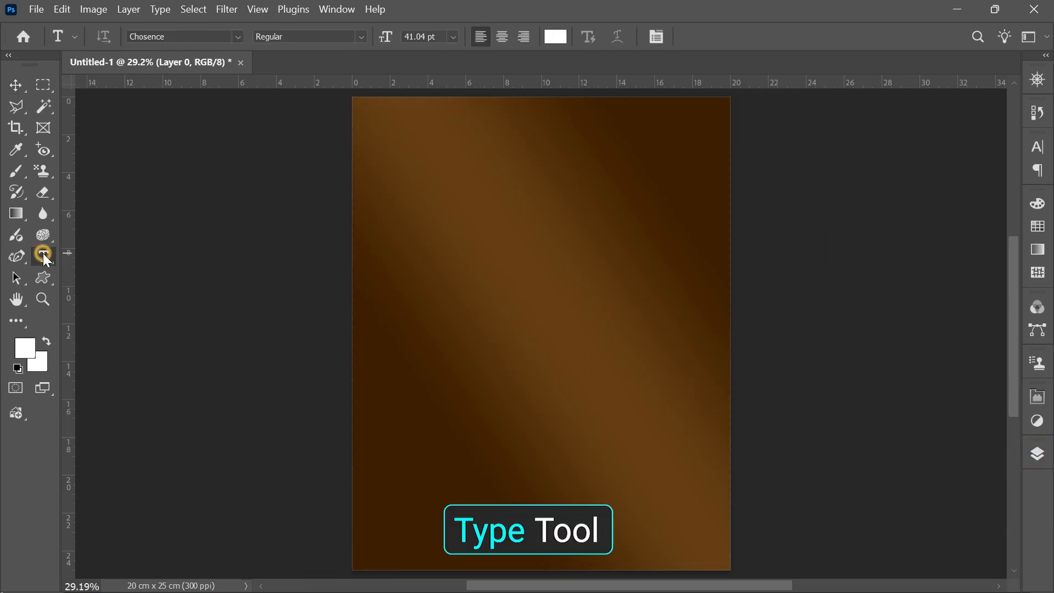
left_click(534, 232)
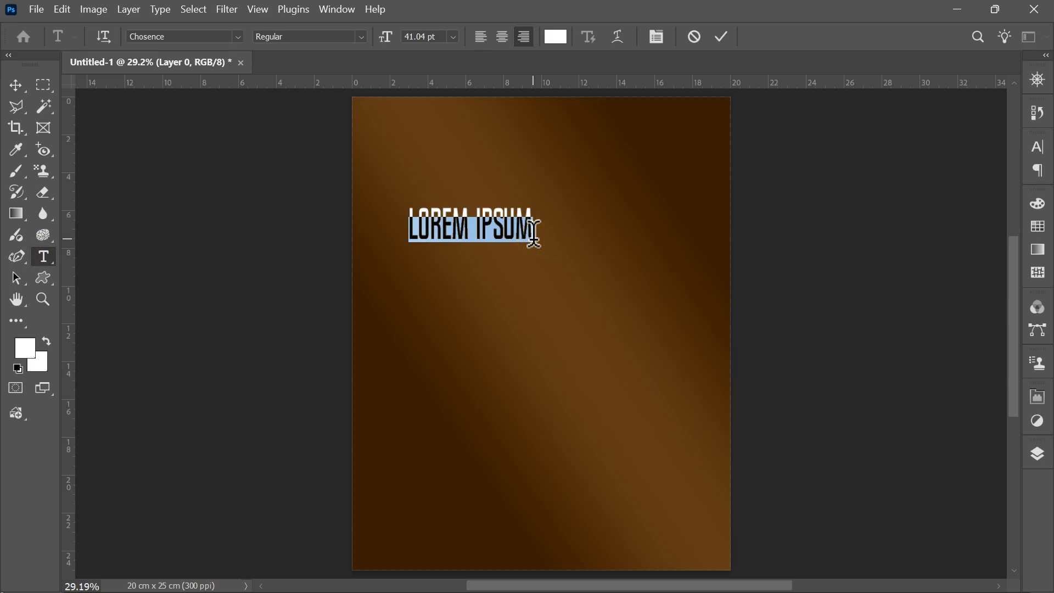
type("GLOW")
key("ctrl+a")
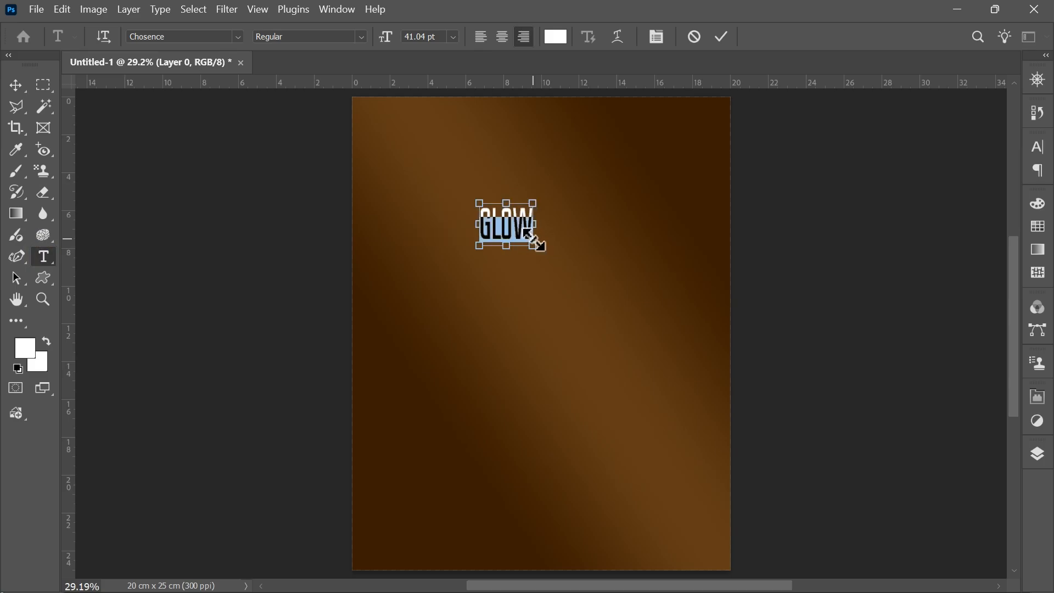
left_click_drag(386, 37, 583, 40)
left_click(16, 83)
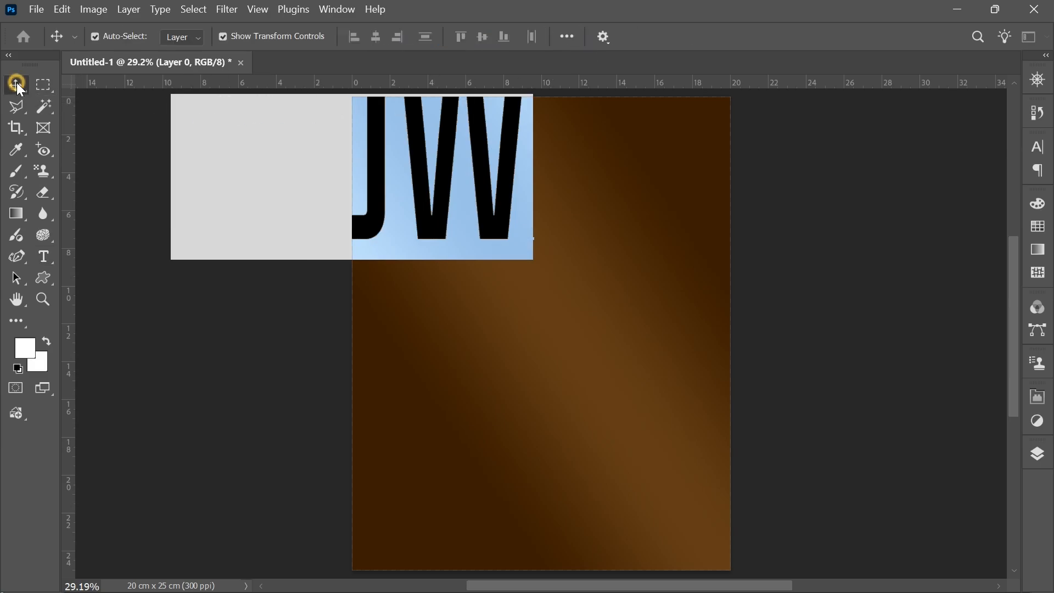
Move the GLOW text onto the canvas and scale it to about 88% so it fits the page width.
left_click_drag(446, 235, 626, 305)
key("ctrl+t")
left_click_drag(359, 94, 381, 112)
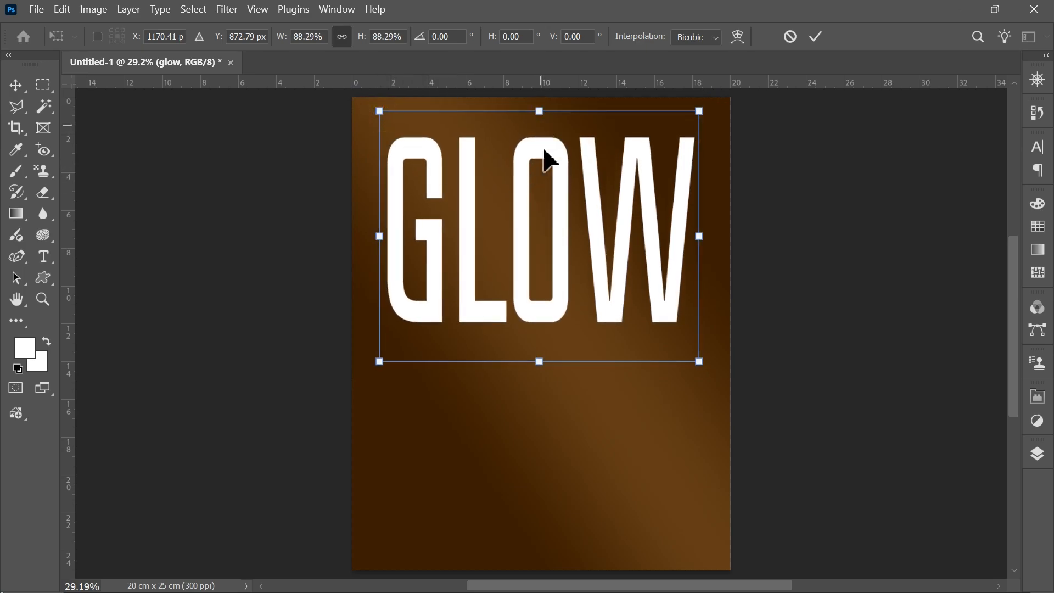
double_click(542, 159)
Center the GLOW text horizontally and nudge it up toward the top edge of the page.
left_click_drag(561, 263, 562, 255)
key("Up")
key("Up")
key("Up")
key("Up")
key("Up")
key("Up")
key("Up")
key("Up")
key("Up")
key("Up")
key("Up")
key("Up")
key("Up")
key("Up")
key("Up")
key("Up")
key("Up")
key("Up")
key("Up")
key("Up")
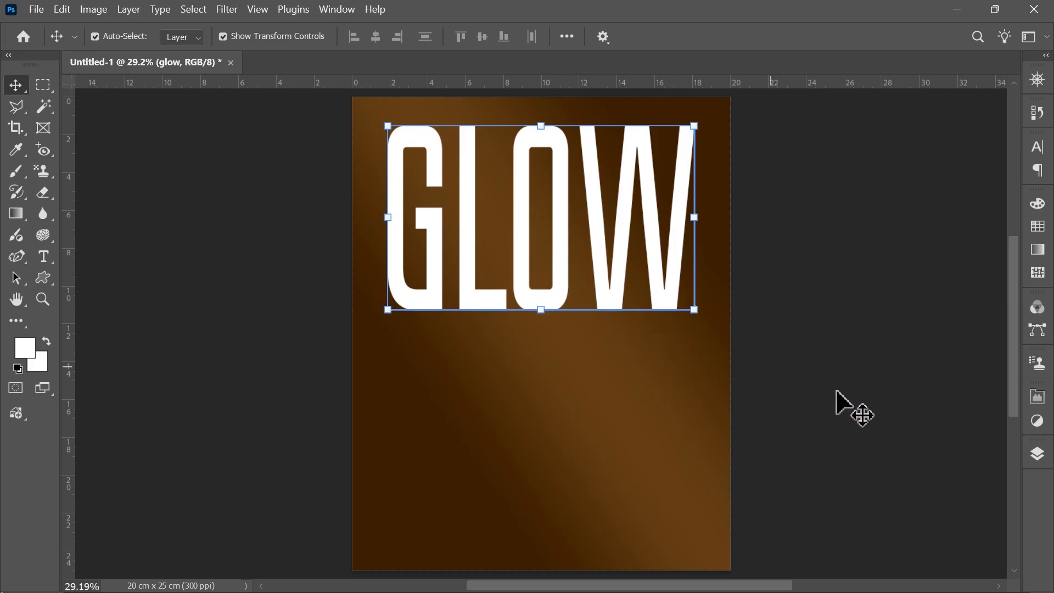
Add a Gradient Overlay to the GLOW text layer using the Foreground to Background preset from Basics.
left_click(1035, 457)
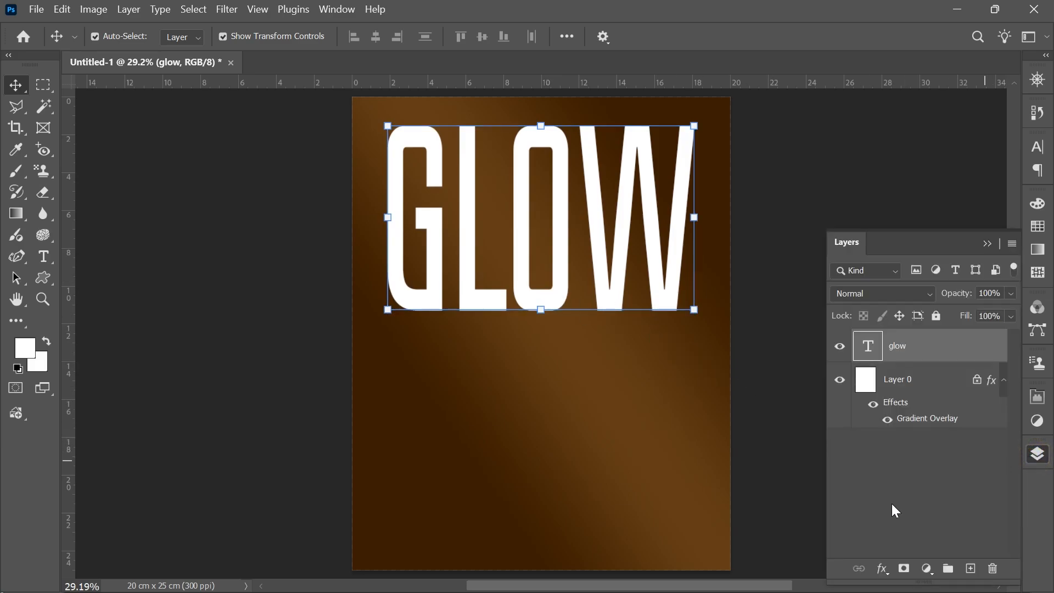
left_click(881, 570)
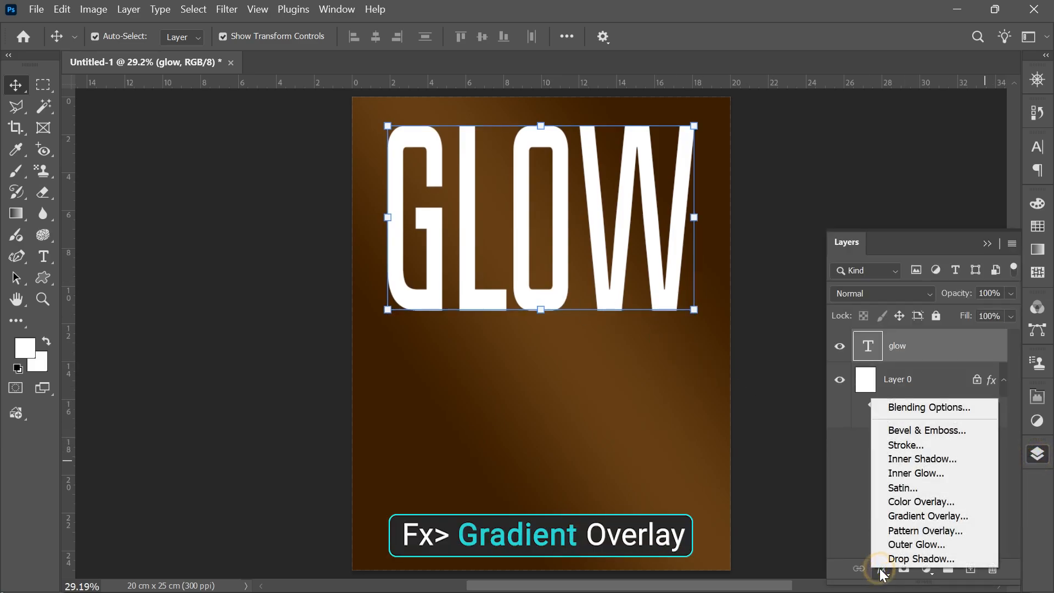
left_click(901, 515)
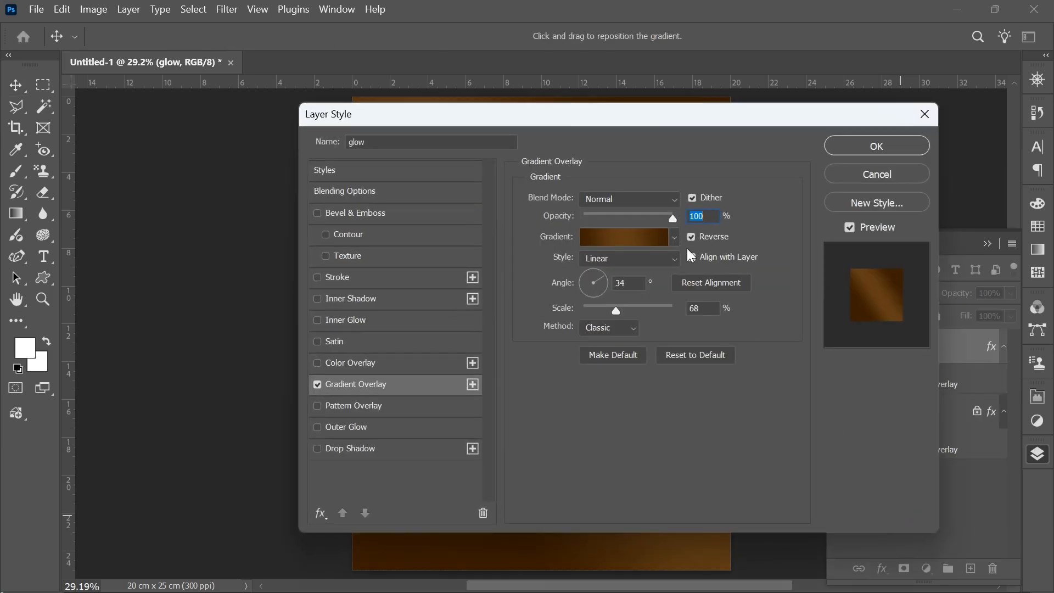
left_click_drag(609, 122, 870, 153)
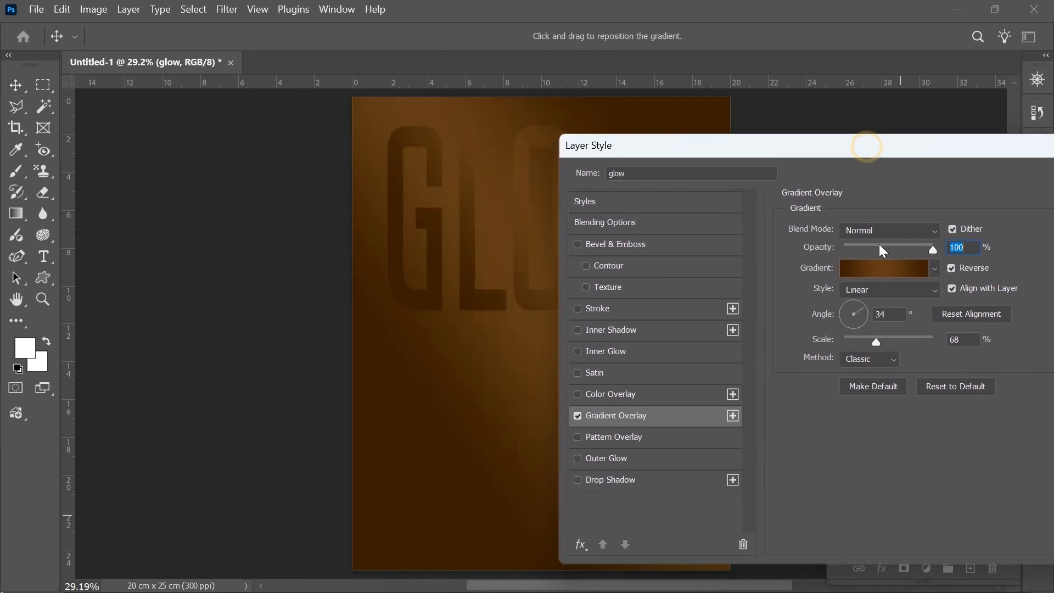
left_click(934, 268)
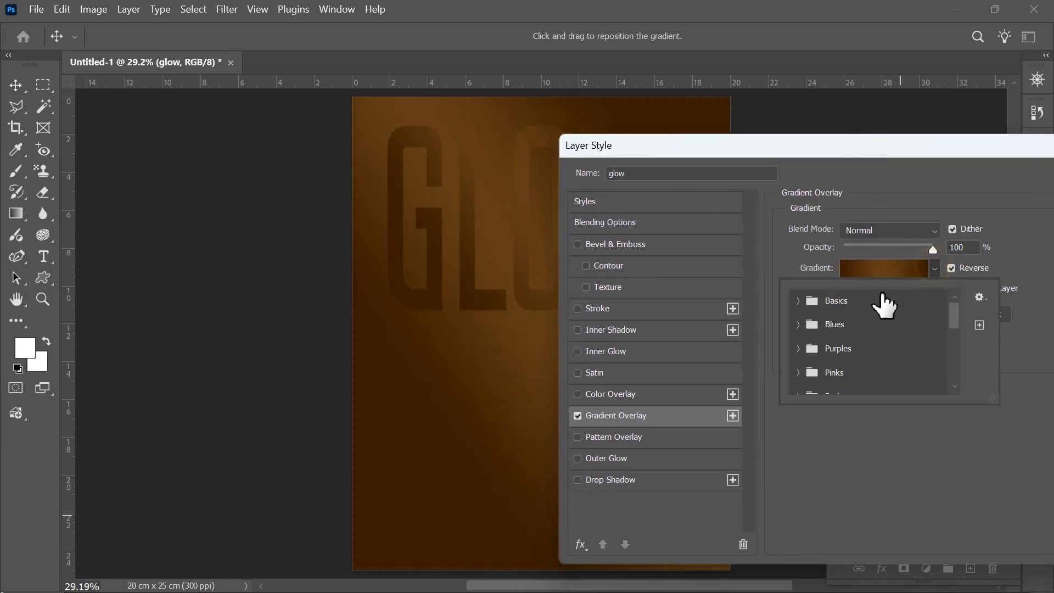
left_click(797, 300)
left_click(826, 335)
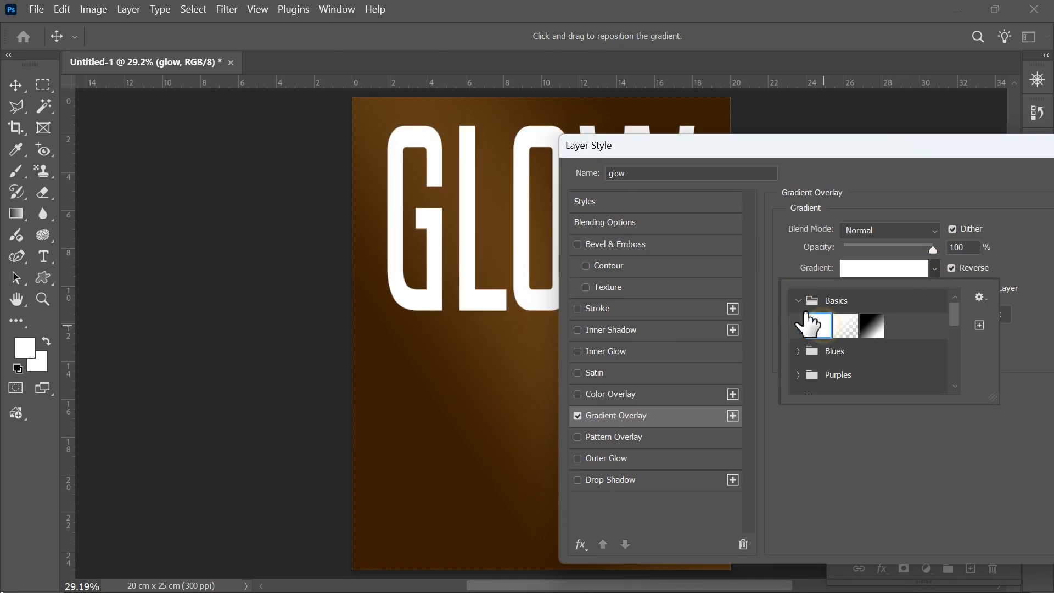
left_click(798, 300)
Set the end color stop of the text's gradient to the brown #643e17 sampled from the canvas background.
left_click(871, 275)
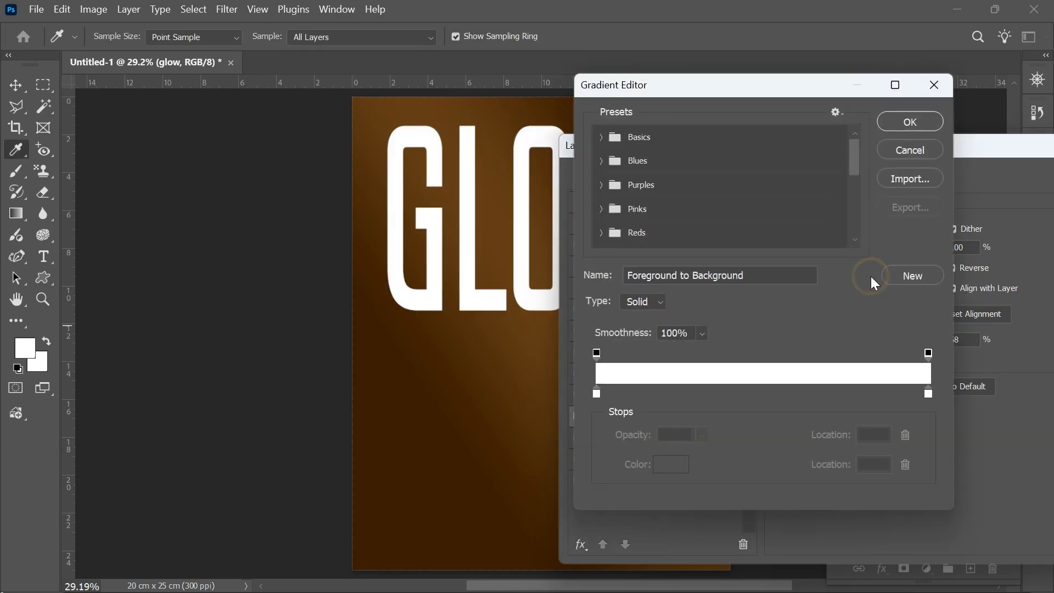
left_click(596, 393)
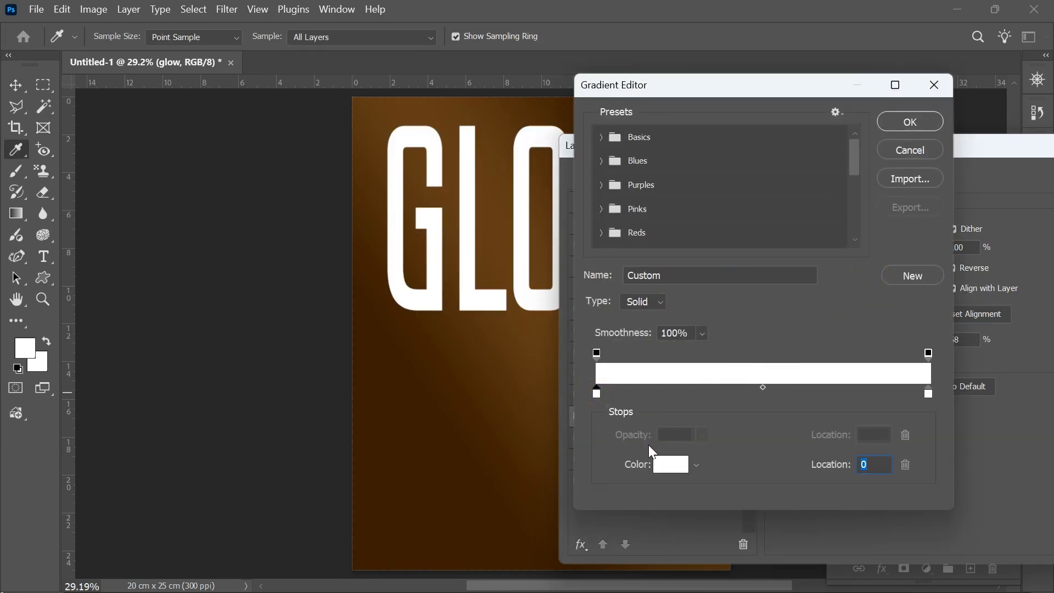
left_click(928, 393)
left_click(678, 467)
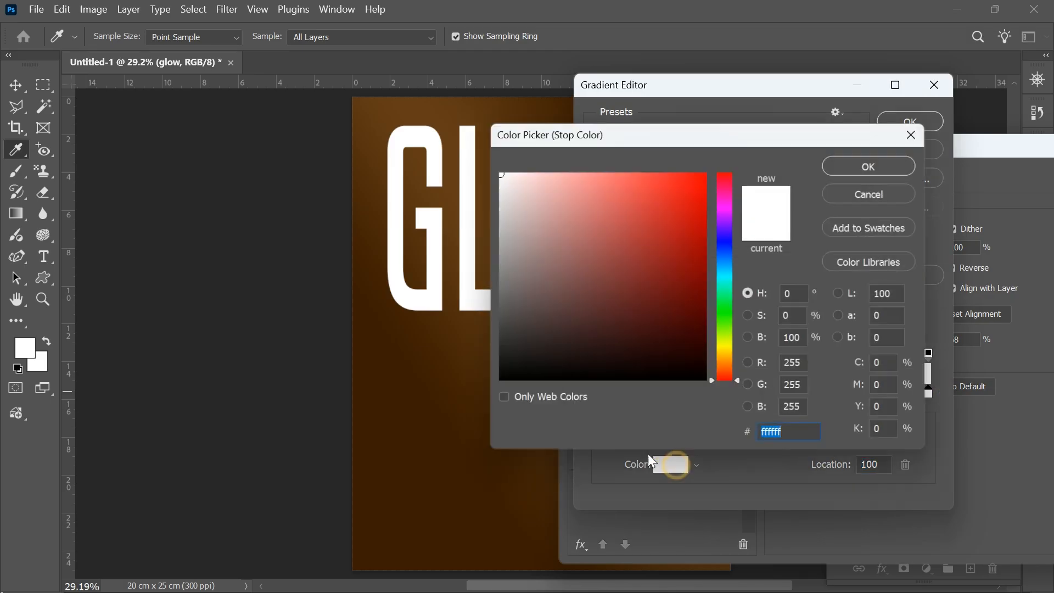
left_click_drag(568, 137, 669, 137)
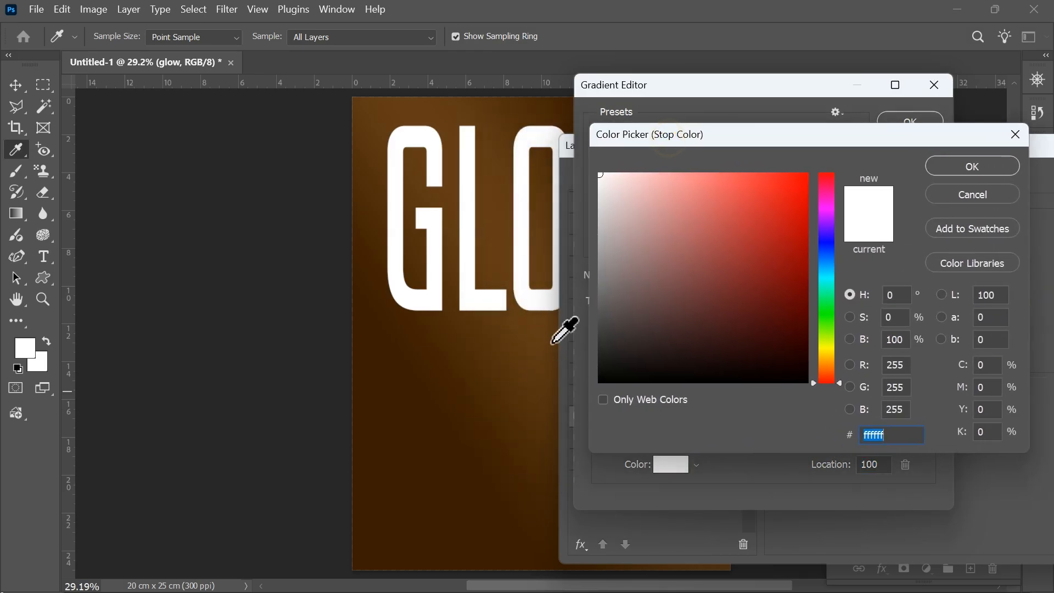
left_click(548, 318)
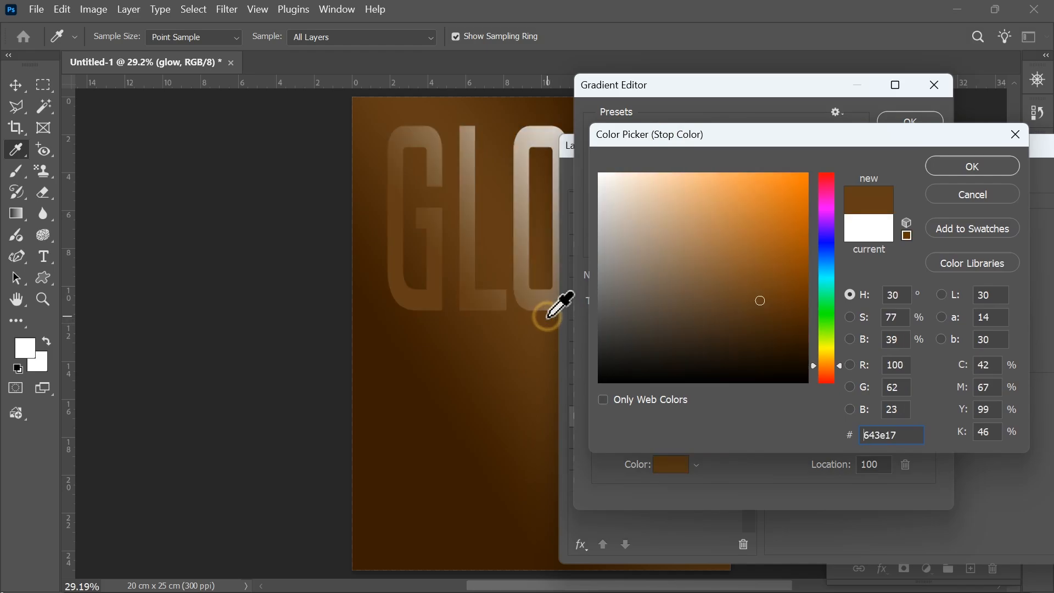
left_click(969, 165)
left_click(911, 121)
Set the text gradient overlay's angle to 90° with the GLOW lettering uncovered by the dialog.
left_click_drag(861, 144, 770, 324)
double_click(798, 493)
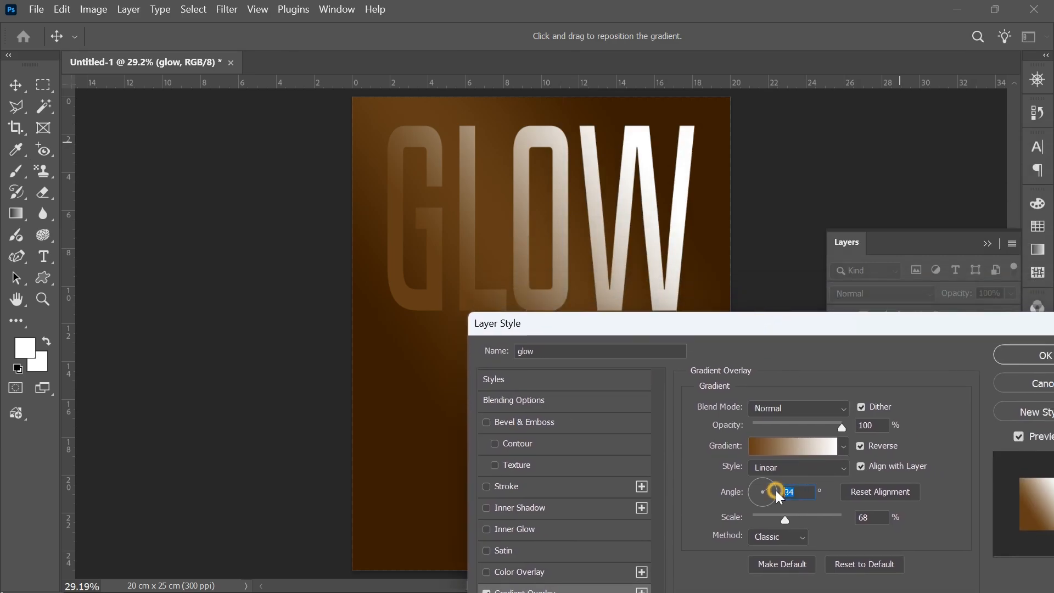
type("90")
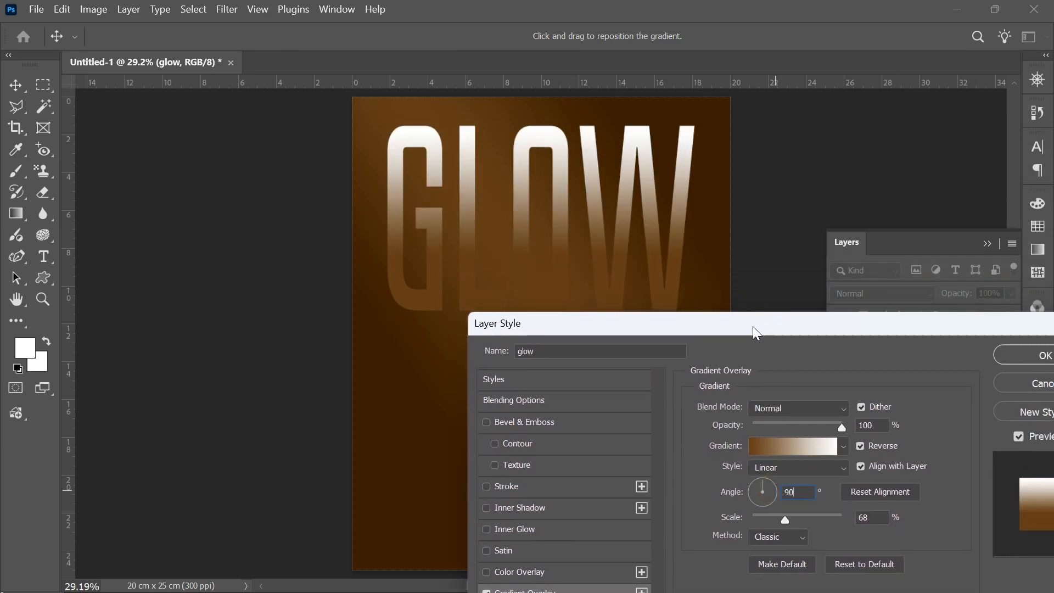
Set the text gradient's scale to 111%, shift the gradient slightly down, apply the style and deselect the layers.
left_click_drag(753, 316, 750, 331)
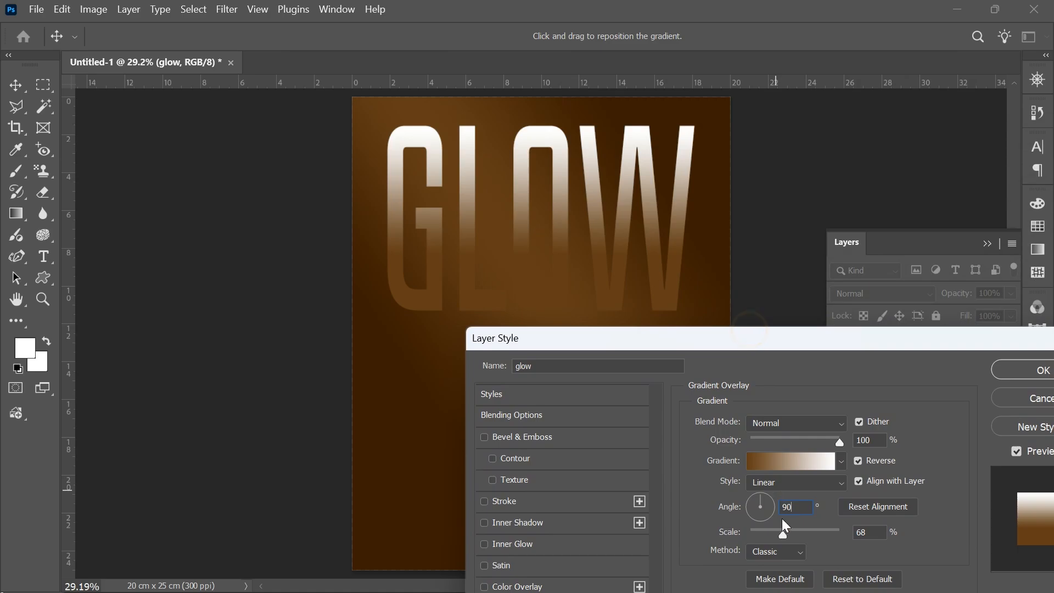
left_click_drag(786, 537, 813, 532)
left_click_drag(599, 245, 605, 263)
left_click_drag(652, 332, 592, 379)
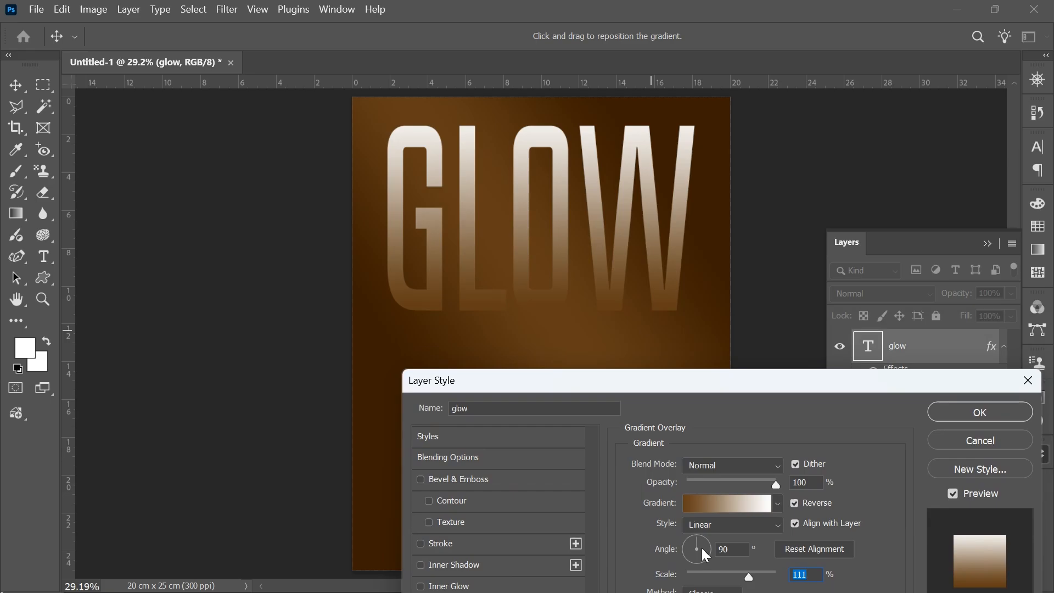
left_click(958, 416)
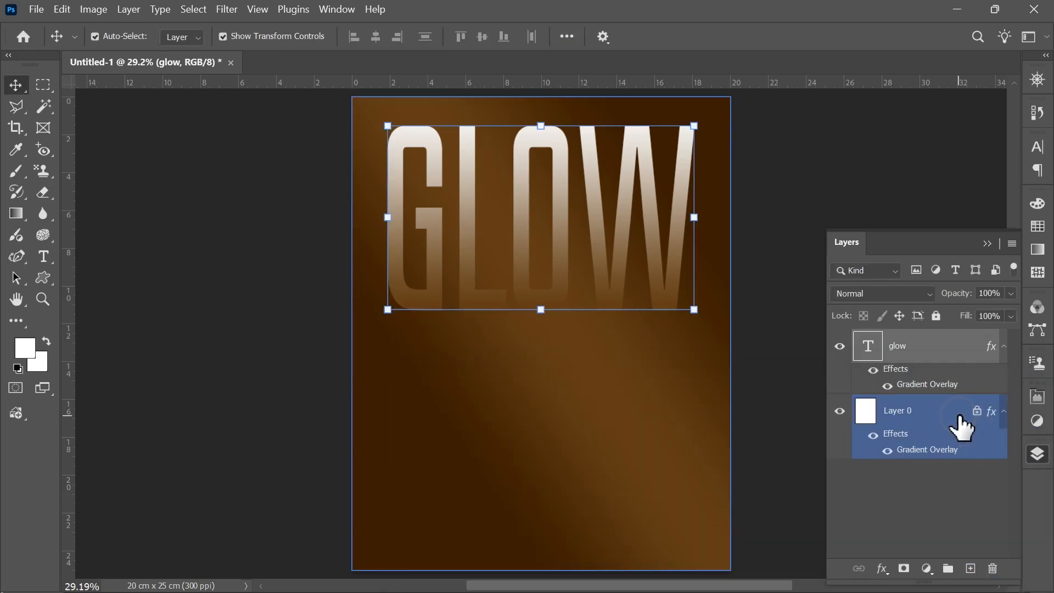
left_click(782, 460)
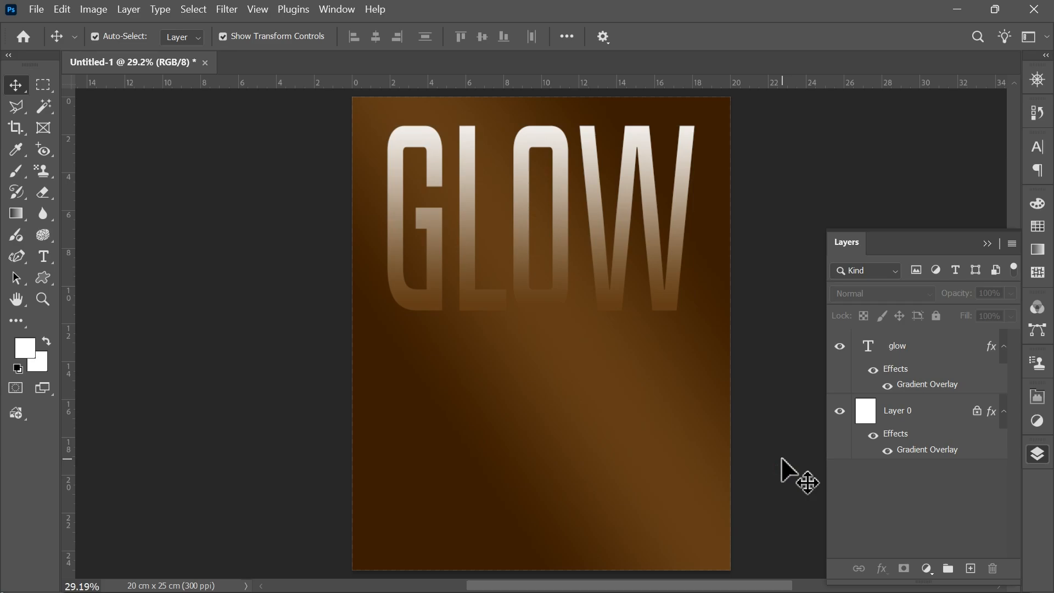
Draw a white circle about 821 px in diameter with the Ellipse tool below the GLOW lettering.
left_click(43, 277)
left_click(75, 296)
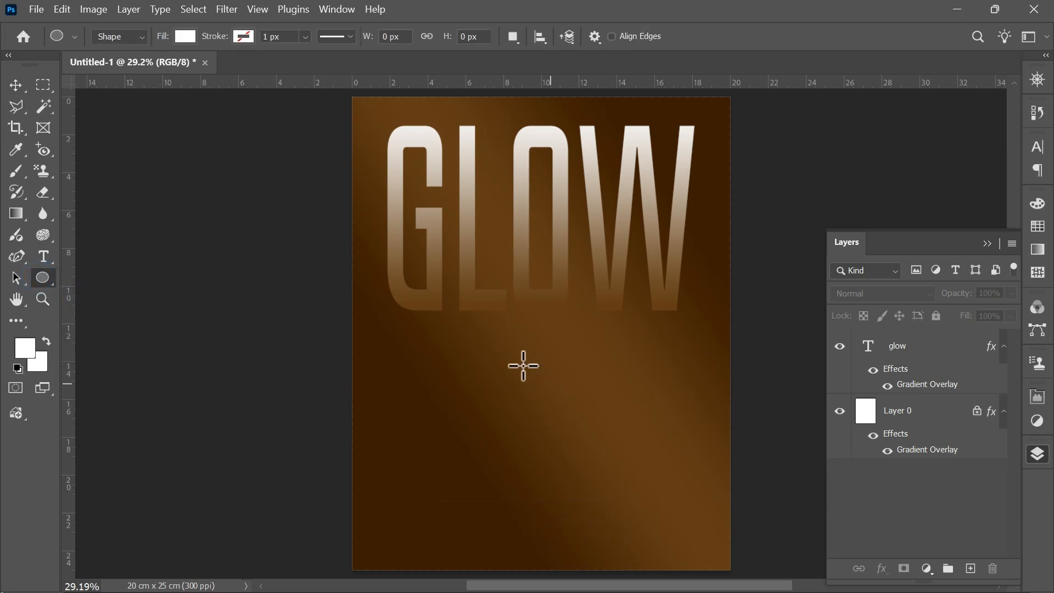
left_click_drag(483, 328, 664, 458)
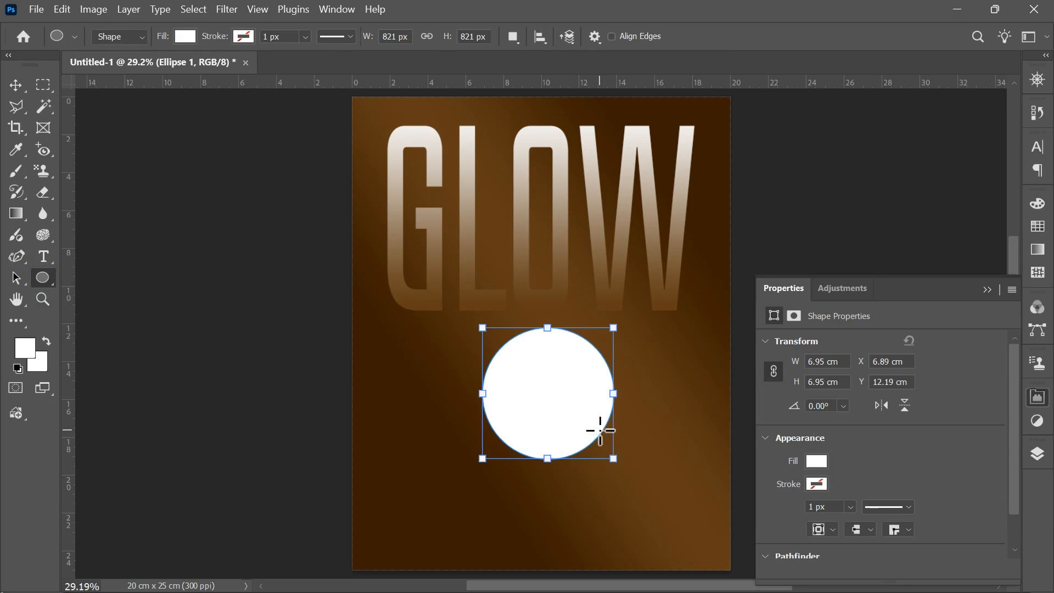
Change the circle's fill to the light brown from the recently used colors.
left_click(185, 37)
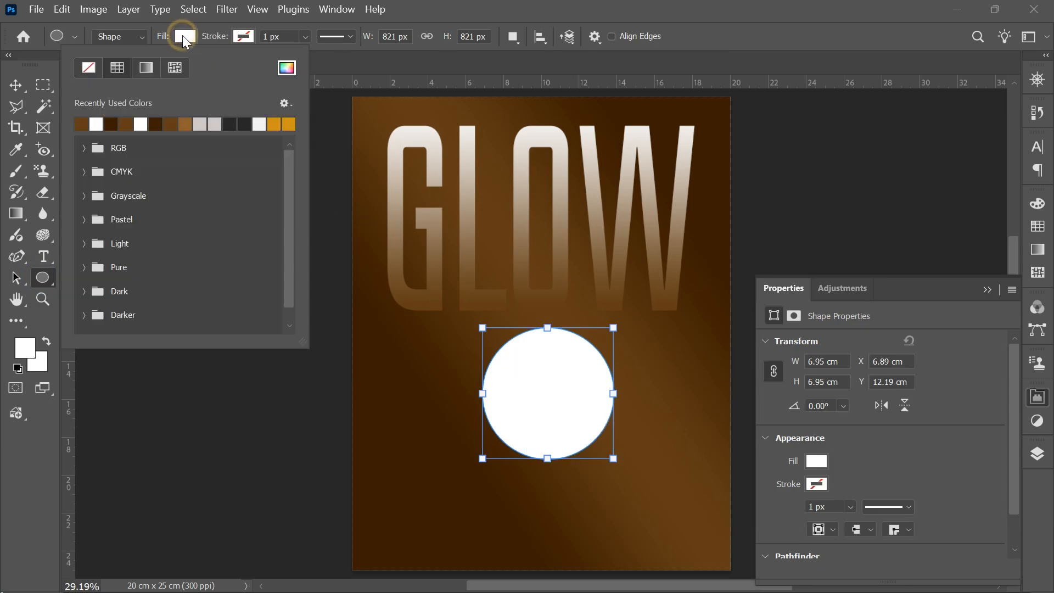
left_click(275, 123)
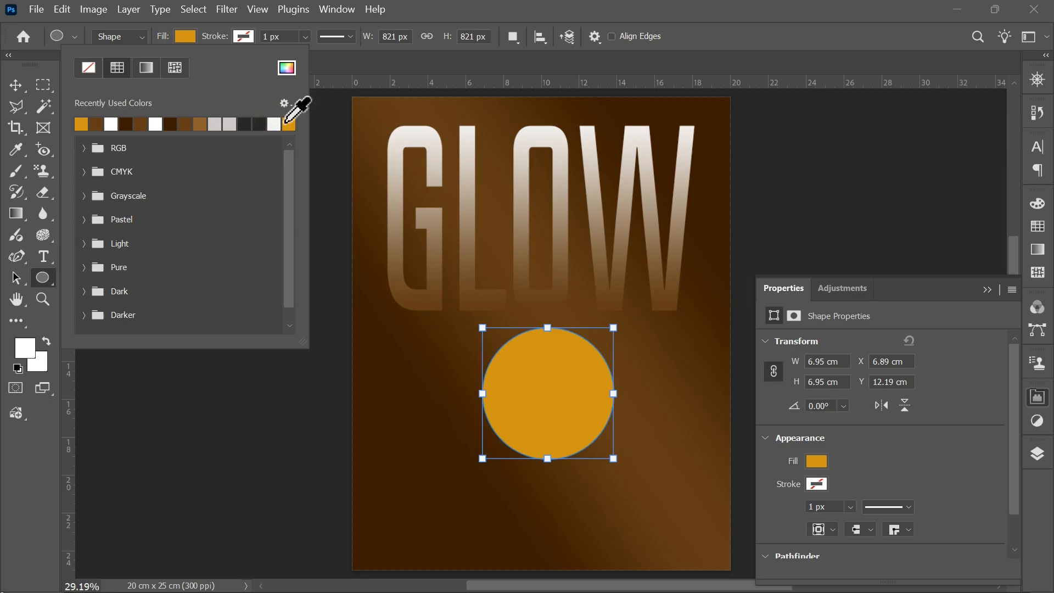
left_click(200, 124)
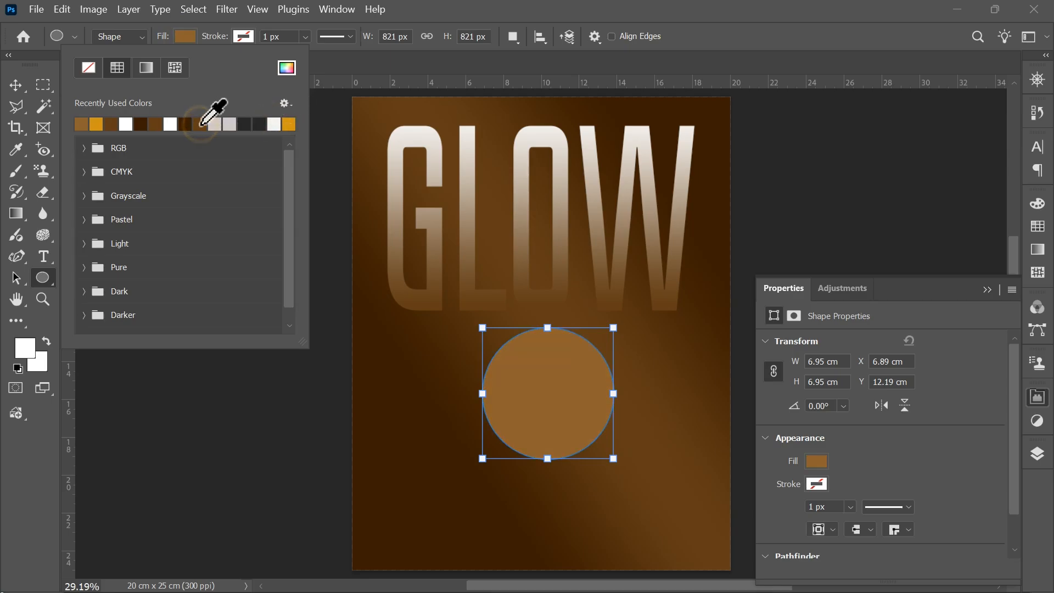
left_click(186, 38)
Apply a strong Gaussian Blur to the brown circle to make a soft background glow, and deselect it.
left_click(226, 10)
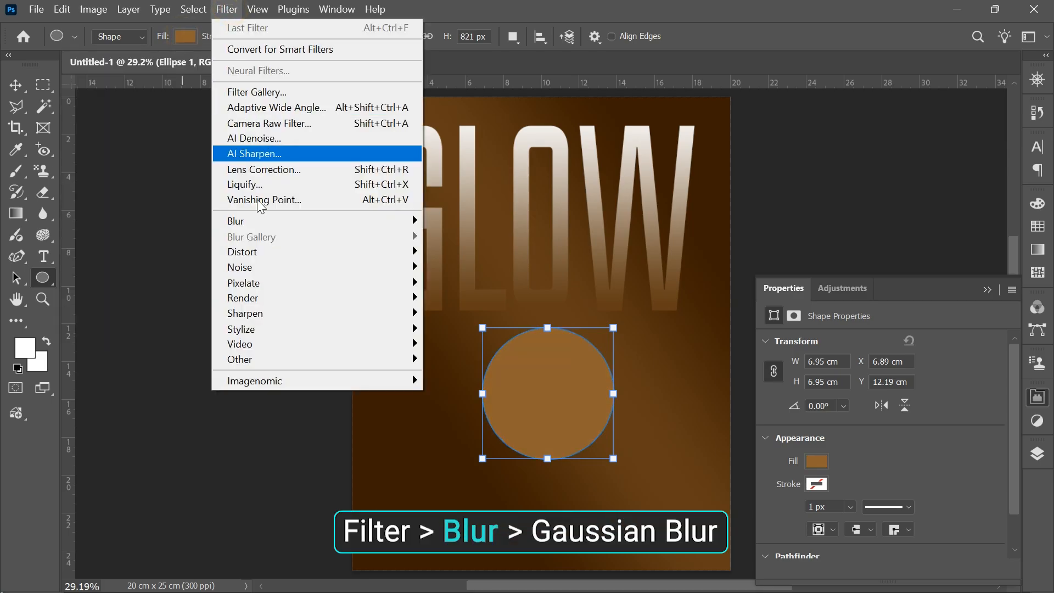
mouse_move(319, 230)
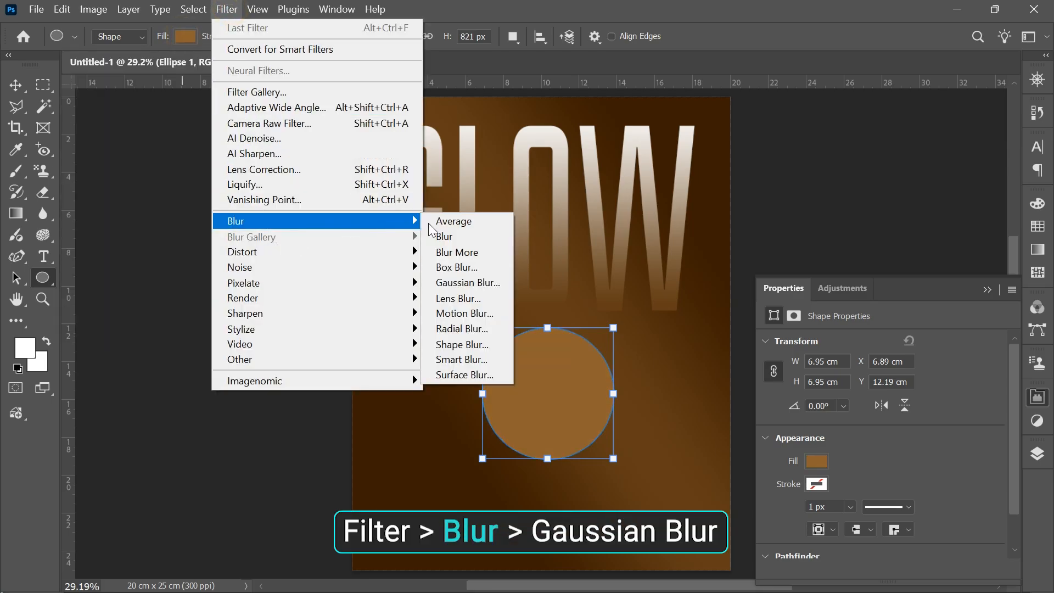
left_click(474, 281)
left_click(708, 254)
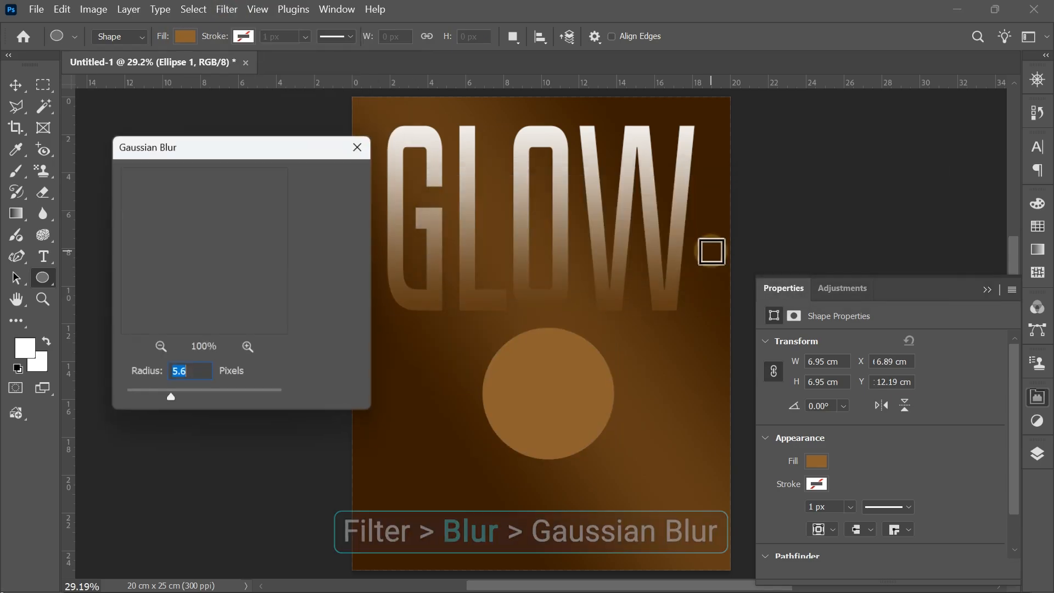
left_click_drag(177, 397, 259, 400)
left_click(333, 177)
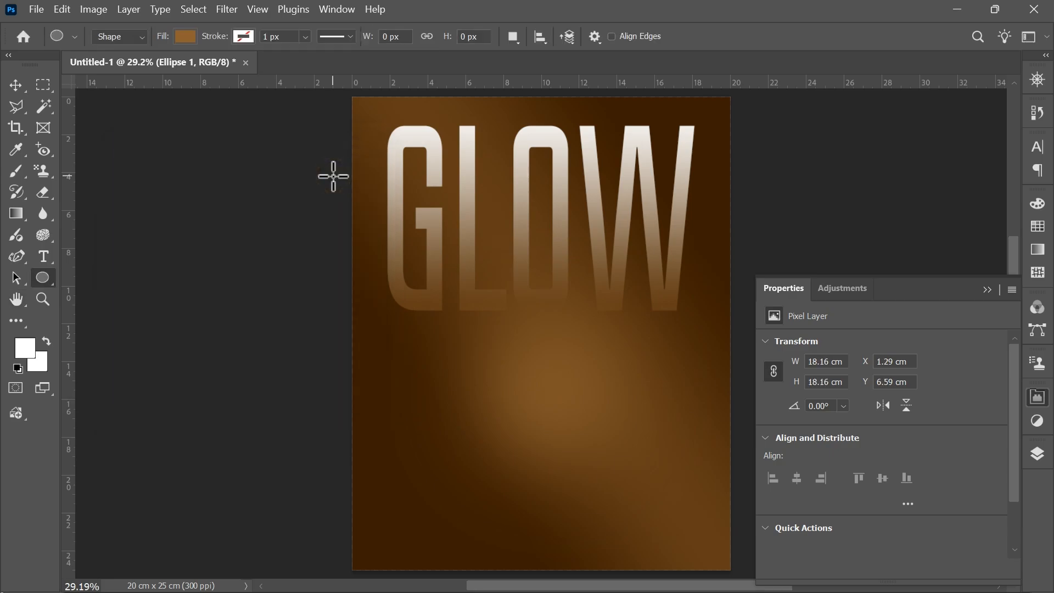
left_click(16, 86)
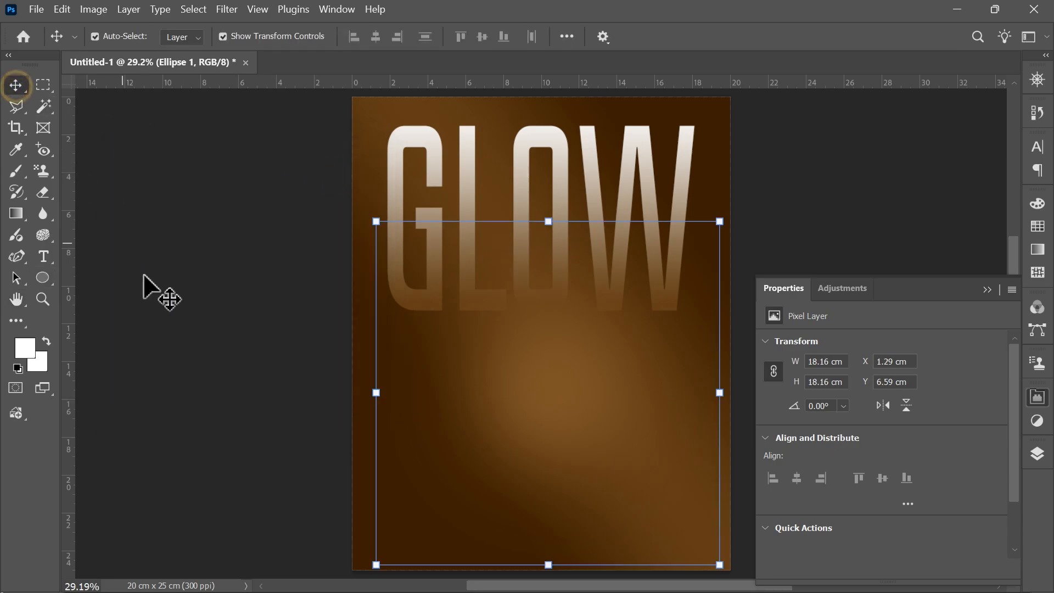
left_click(202, 337)
Open Dove Body Lotion.png and bring its bottle into the Untitled-1 poster over the glow.
key("ctrl+o")
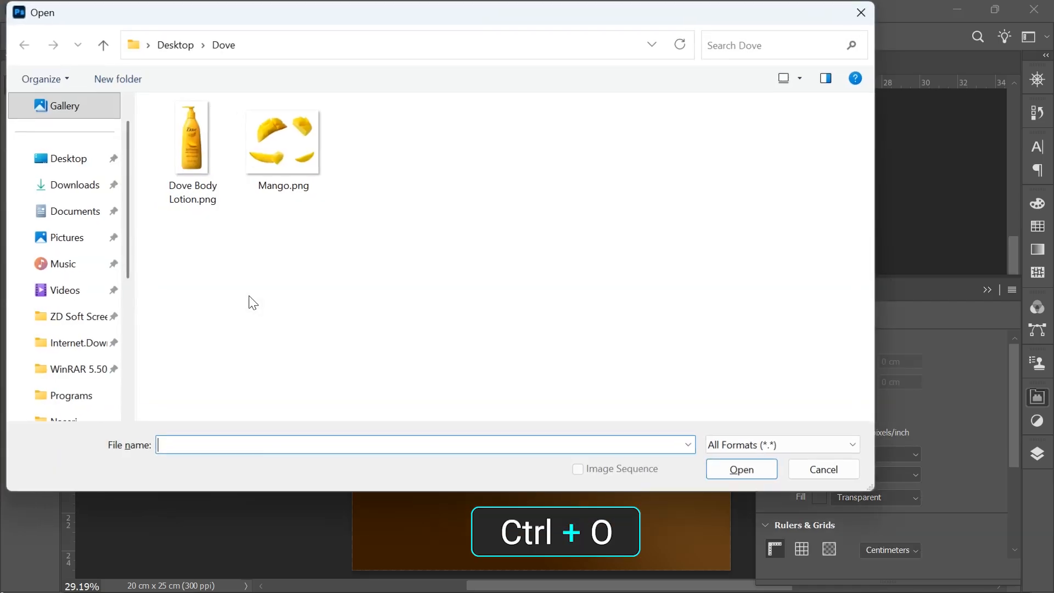
double_click(175, 113)
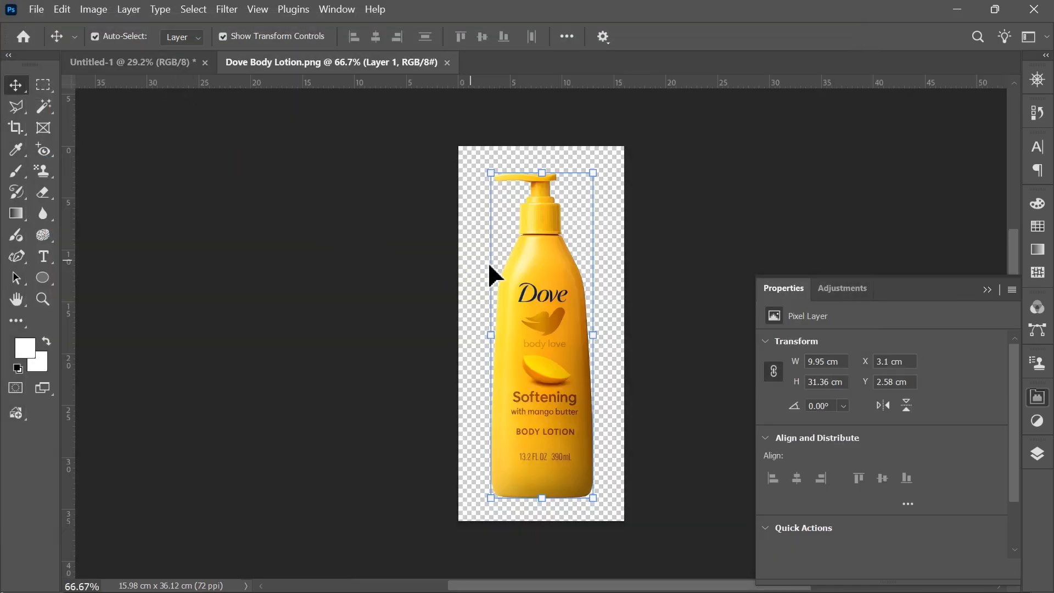
left_click_drag(535, 296, 535, 342)
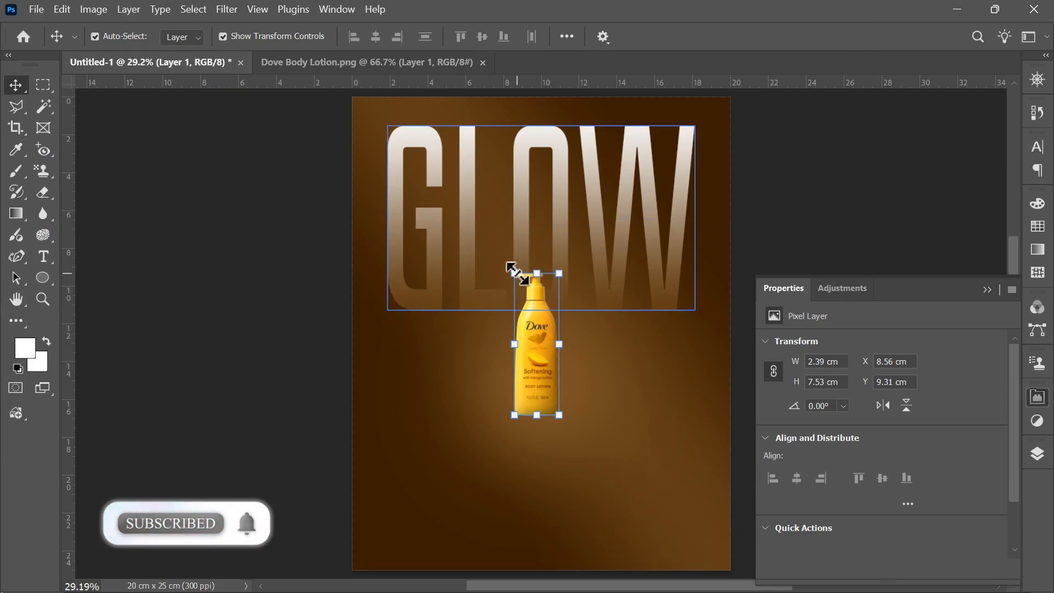
Enlarge the bottle proportionally to about 193%, move it up slightly in the middle of the poster, and deselect it.
left_click_drag(515, 273, 445, 226)
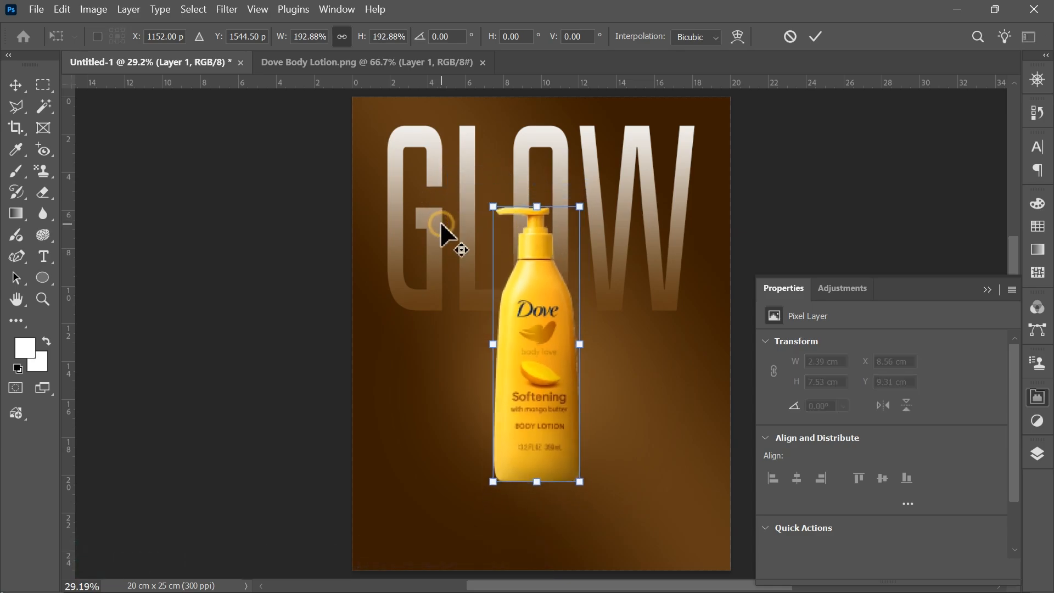
left_click_drag(544, 340, 549, 330)
key("Return")
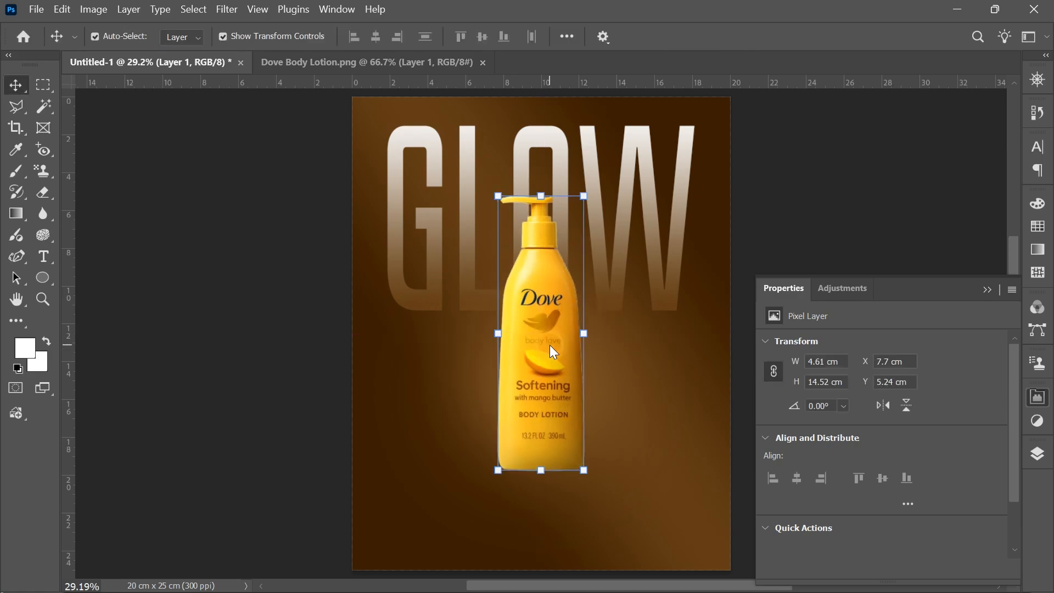
left_click(271, 396)
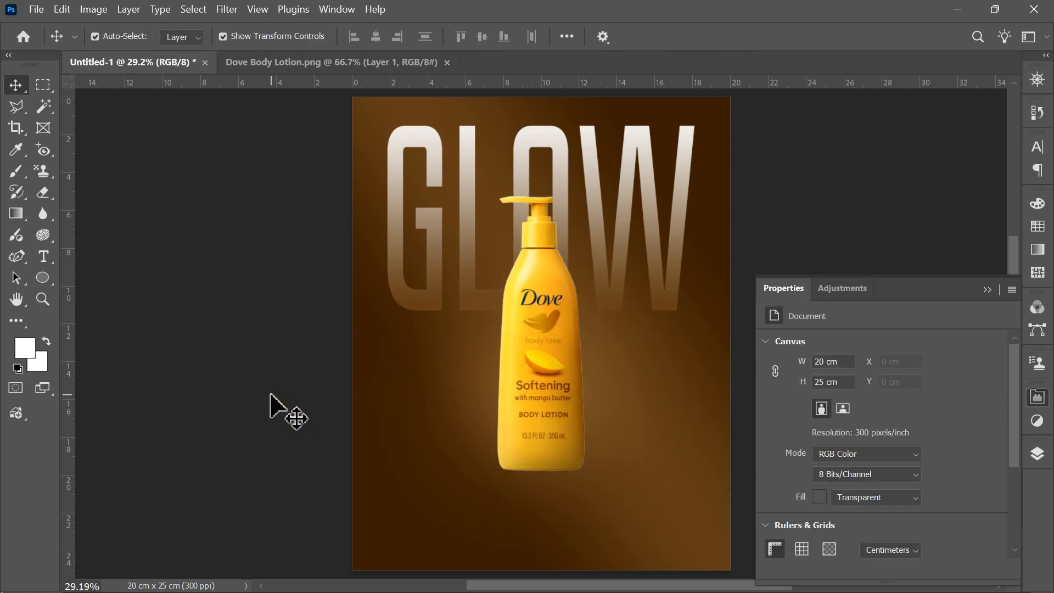
Darken the bottle's shadows with Levels by setting the black input level to 30.
left_click(532, 431)
key("ctrl+l")
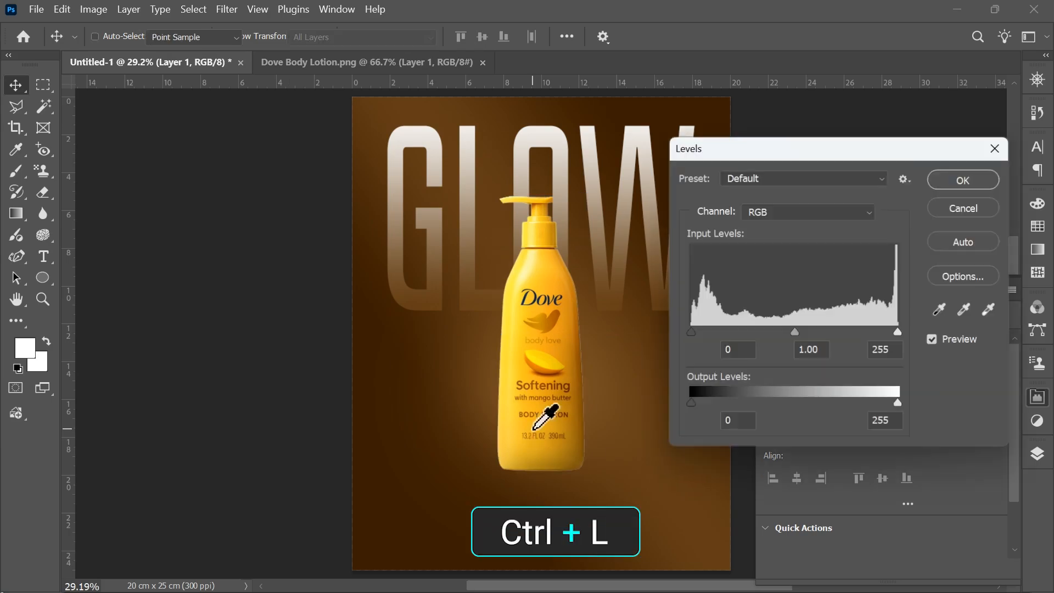
left_click_drag(690, 332, 715, 331)
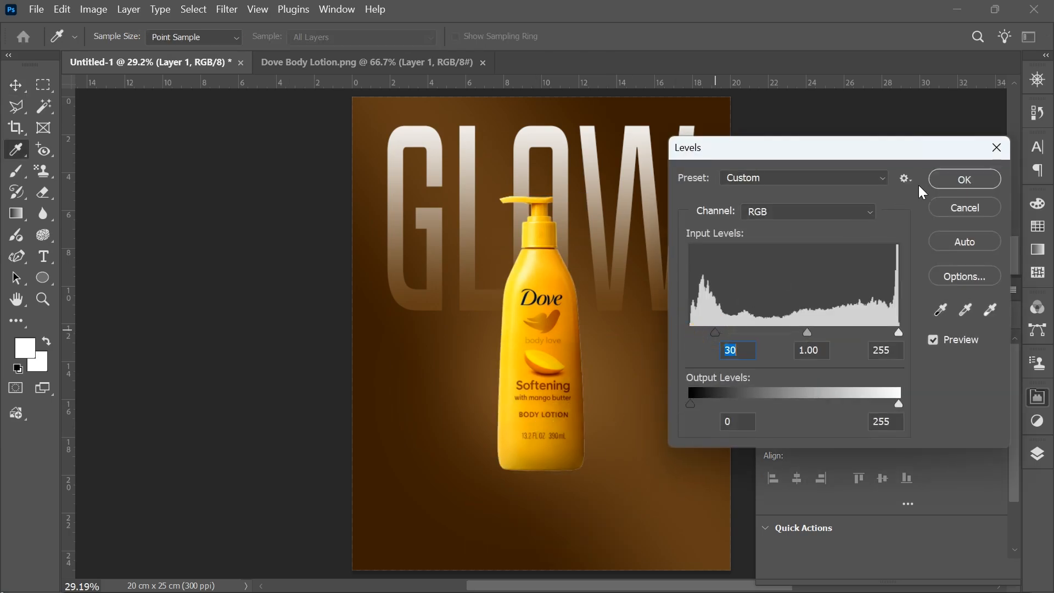
left_click(952, 183)
left_click(236, 370)
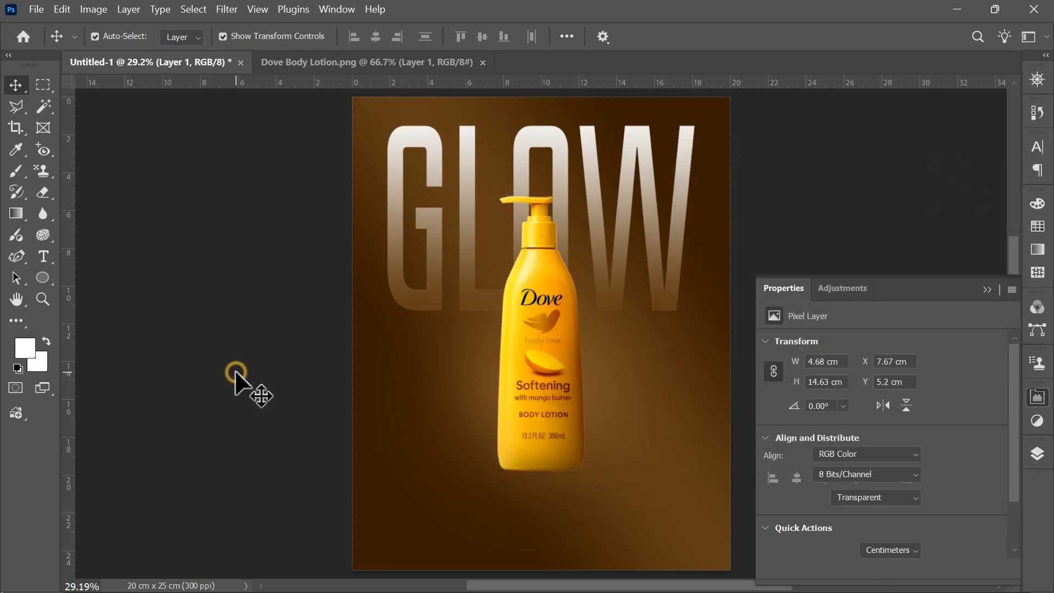
Add a new top layer and paint one black dab beneath the bottle with the flattened 1457 px soft brush at 64% opacity.
left_click(1037, 456)
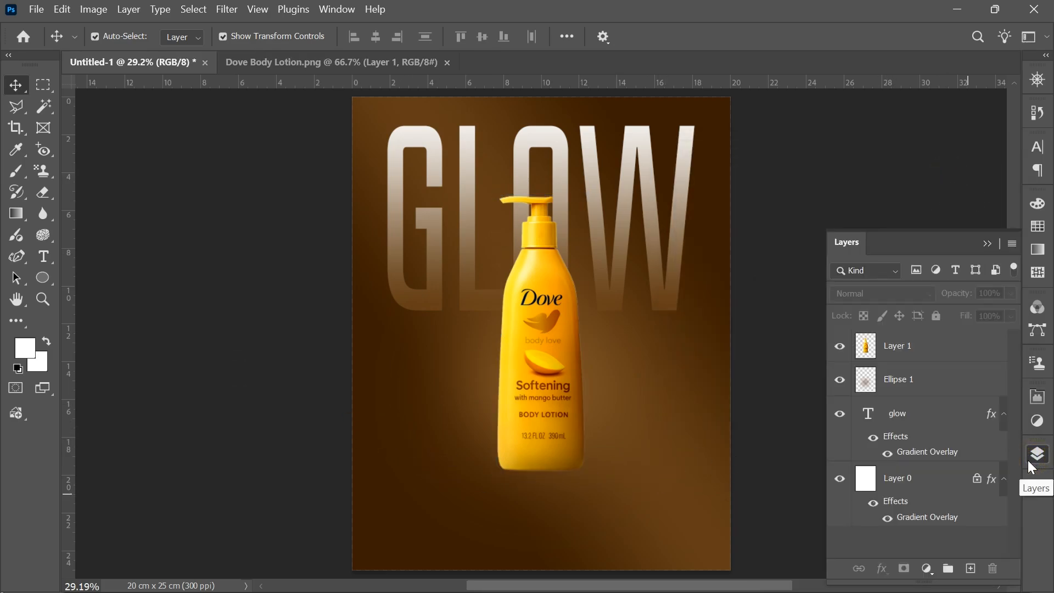
left_click(970, 569)
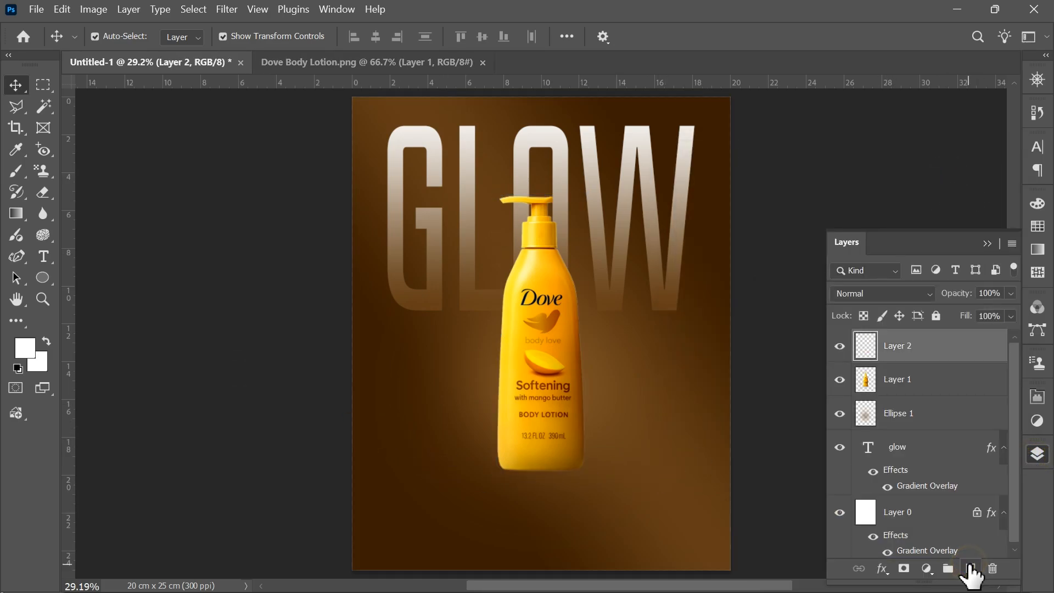
left_click(16, 171)
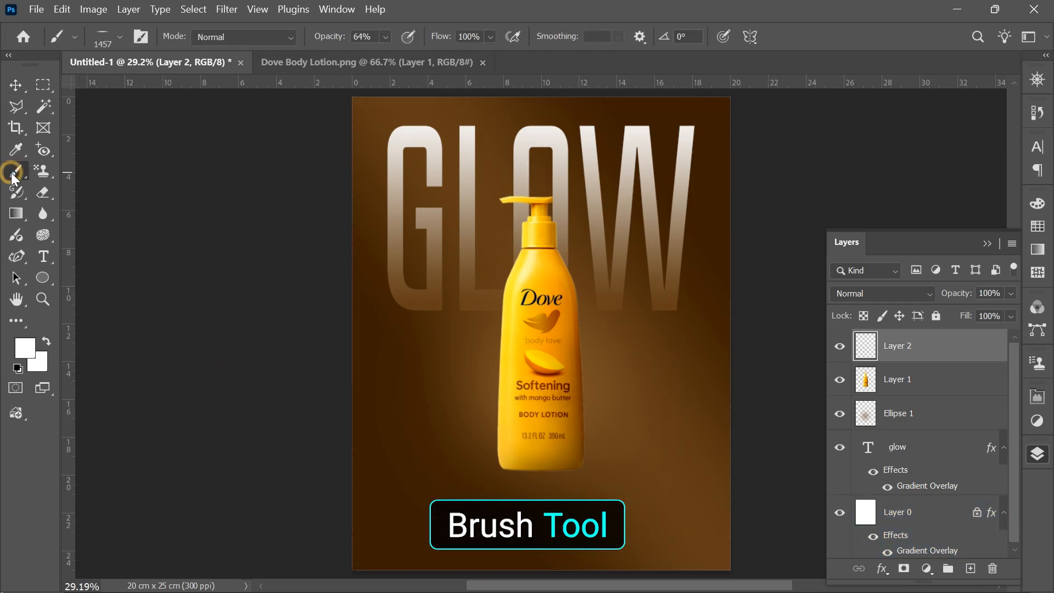
left_click(25, 348)
left_click(805, 380)
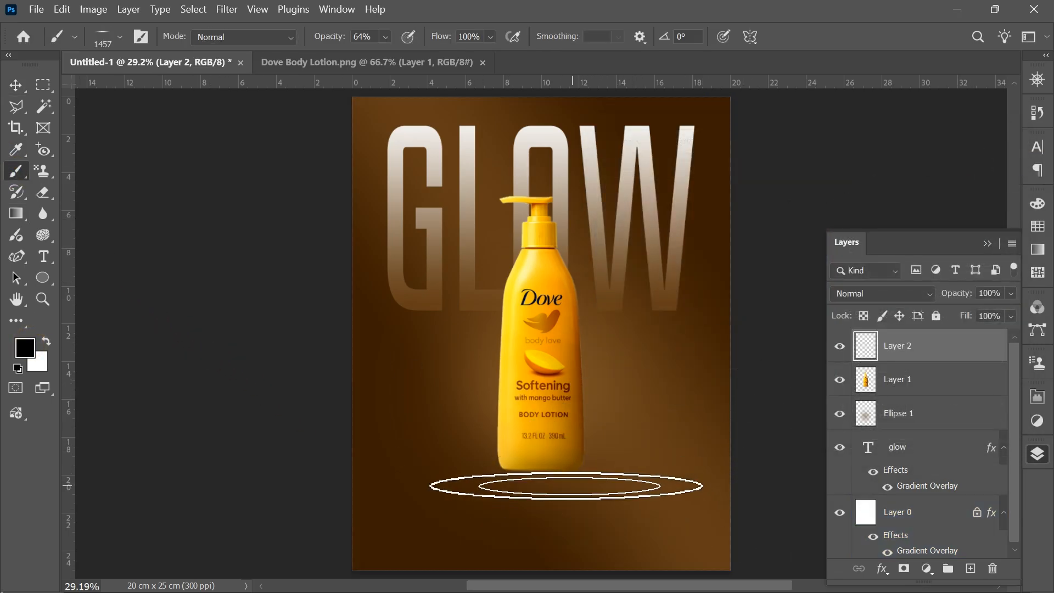
right_click(549, 477)
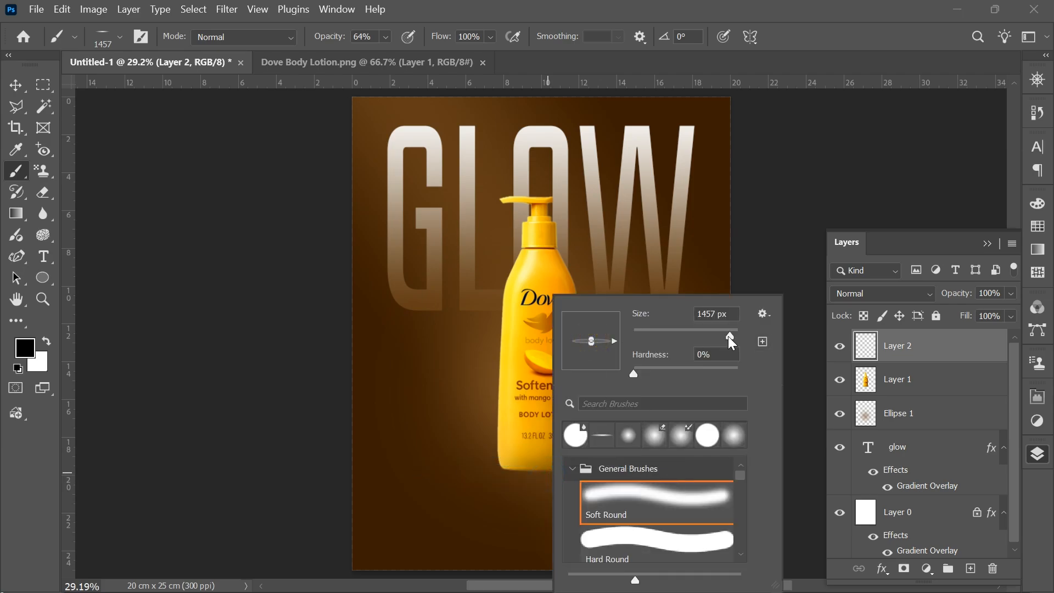
left_click(538, 482)
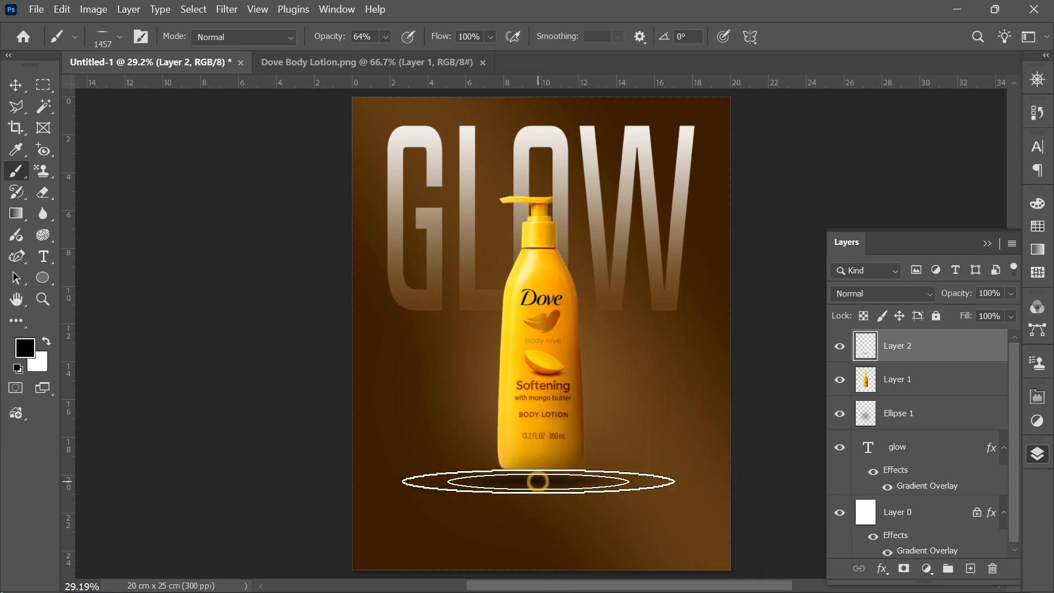
Move the painted shadow up and slightly right so it touches the base of the bottle.
left_click(17, 84)
left_click_drag(352, 462, 365, 465)
left_click_drag(505, 484, 516, 471)
key("Return")
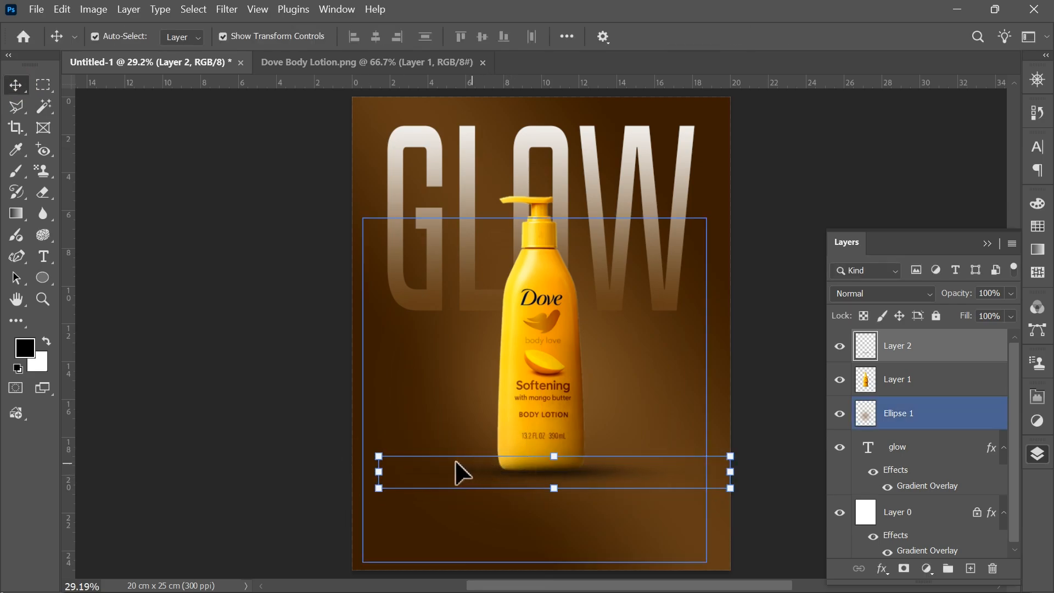
Narrow the shadow to about 94% of its width from its left edge and nudge it slightly left.
left_click(377, 471)
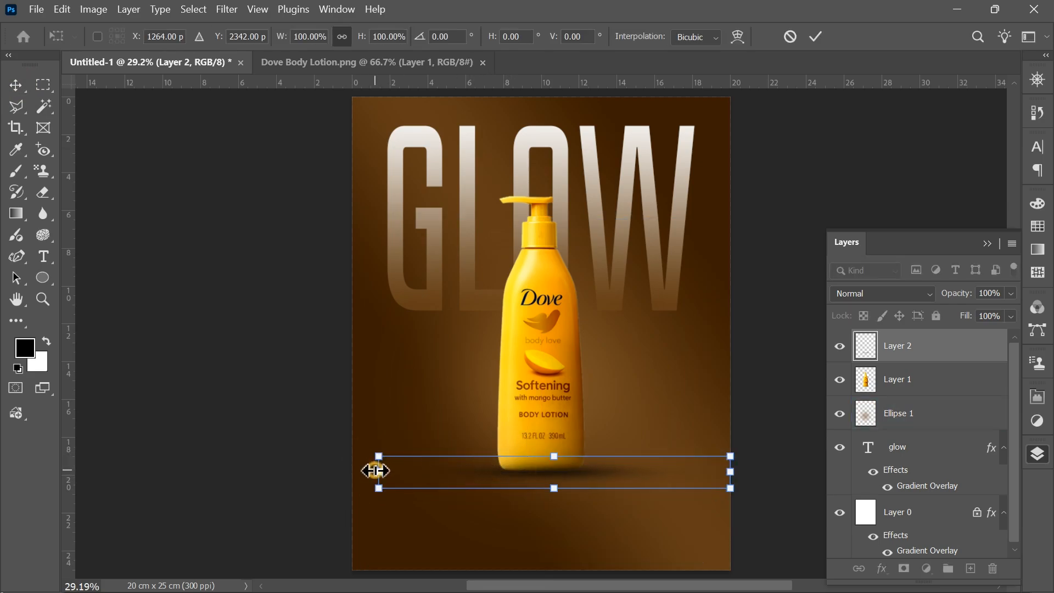
mouse_move(377, 471)
left_mouse_down()
mouse_move(408, 468)
mouse_move(395, 468)
left_mouse_up()
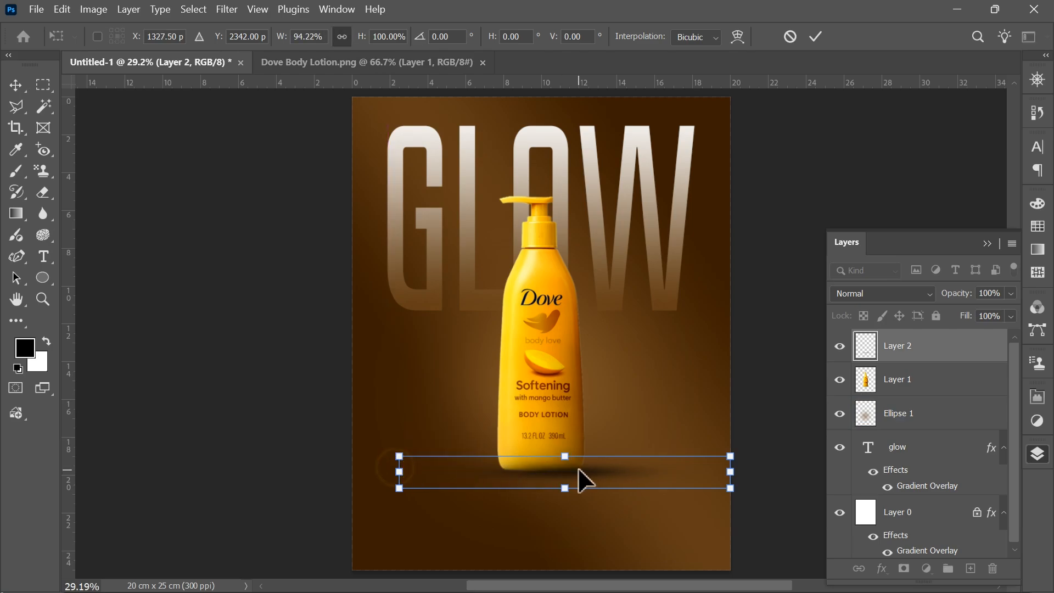
double_click(583, 471)
key("shift+Left")
key("shift+Left")
key("shift+Left")
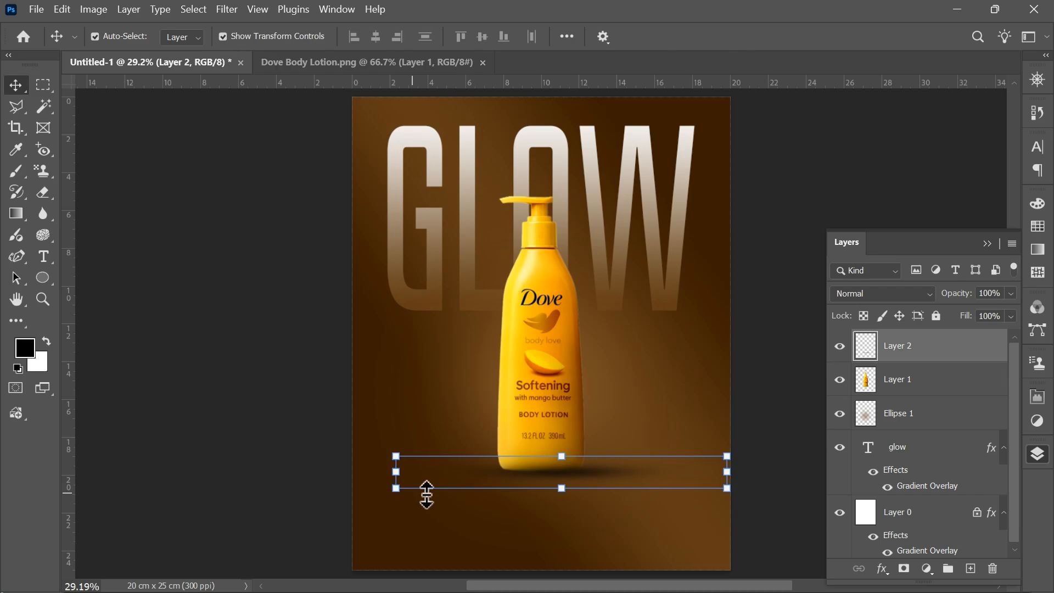
key("shift+Right")
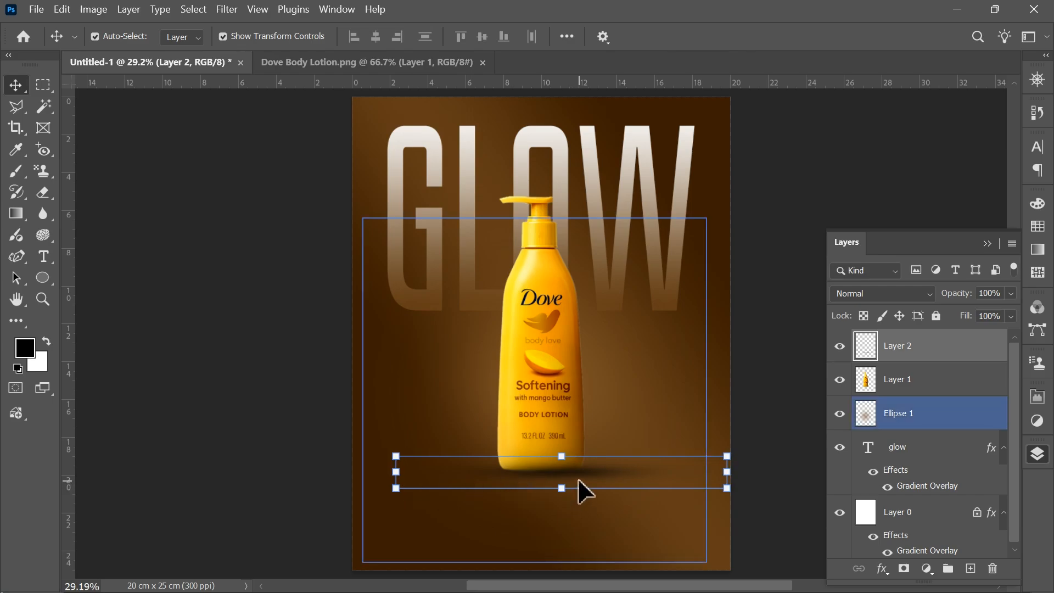
Duplicate the shadow Layer 2, place the copy directly below the bottle's Layer 1, and reselect Layer 2.
left_click(923, 346)
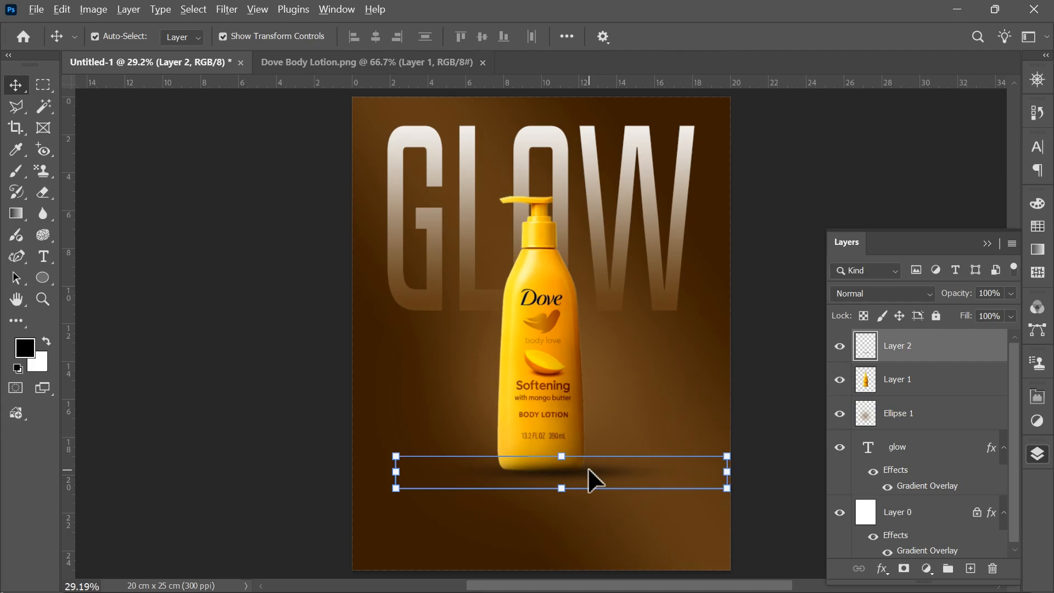
right_click(954, 345)
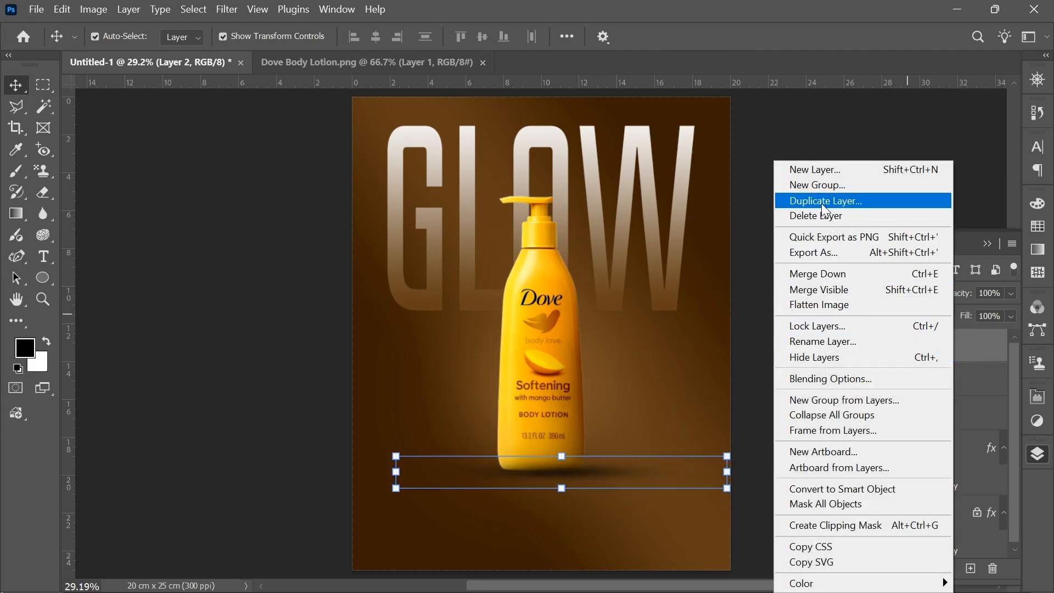
left_click(821, 201)
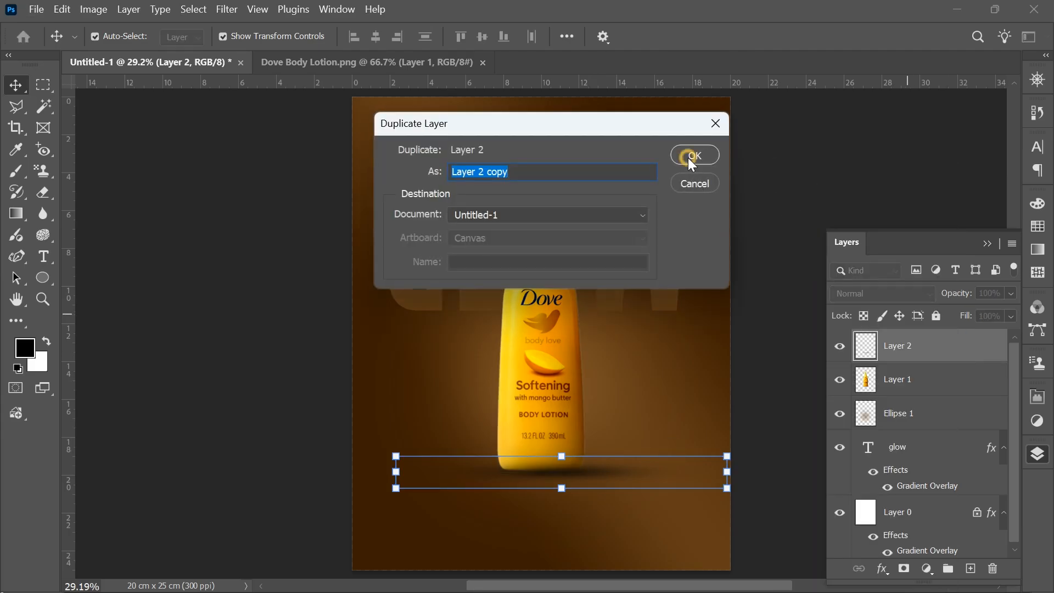
left_click(690, 157)
left_click_drag(879, 346, 874, 423)
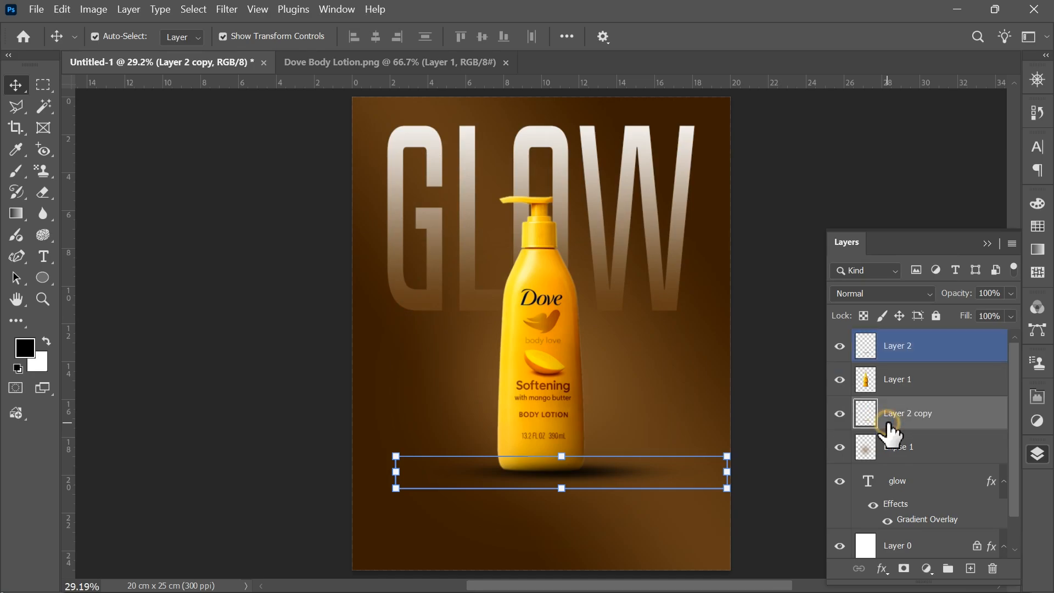
left_click(899, 356)
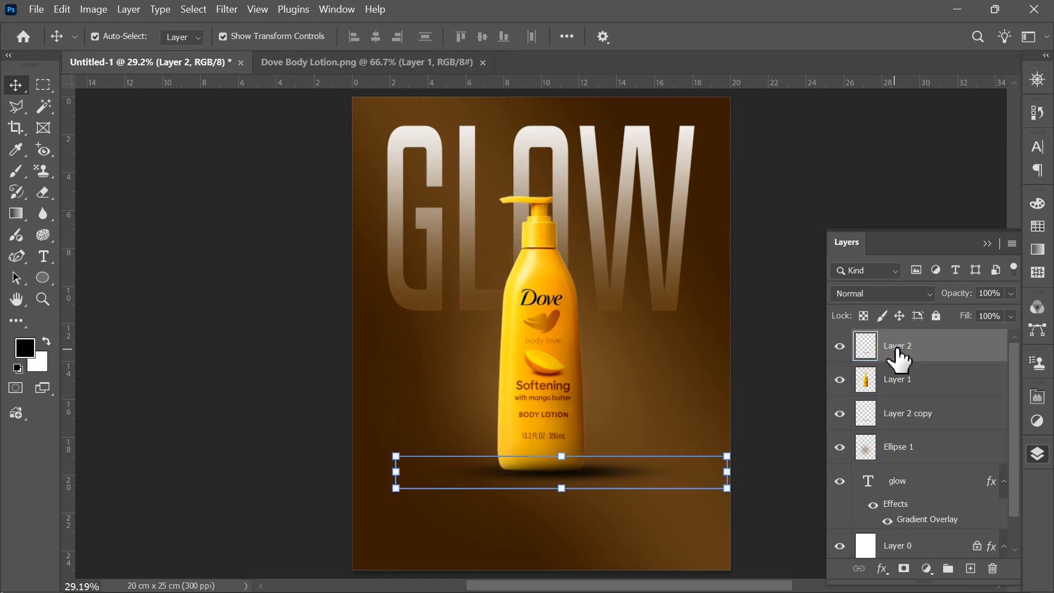
Lower the opacity of the Layer 2 copy shadow to about 67% and deselect it.
left_click_drag(970, 304, 928, 294)
left_click(922, 420)
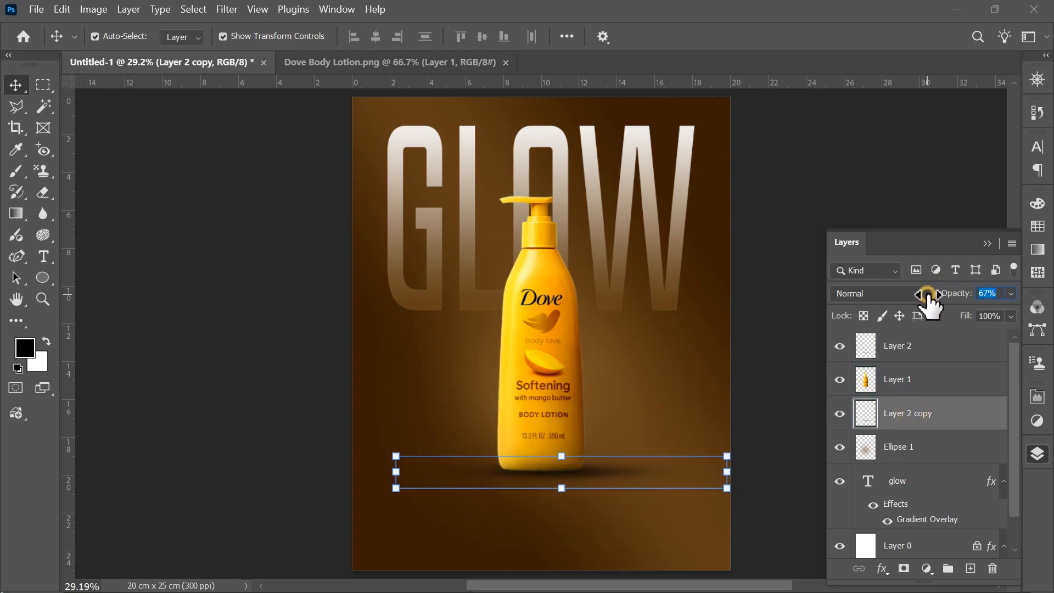
left_click(351, 406)
Open Mango.png and bring its mango pieces into the poster, placing them over the bottle.
key("ctrl+0")
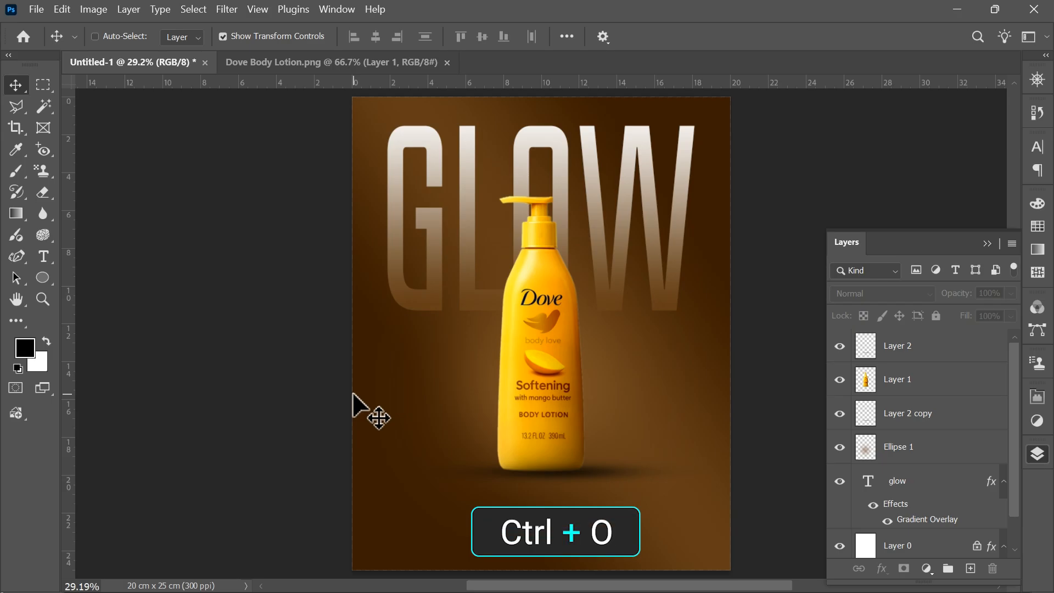
double_click(288, 154)
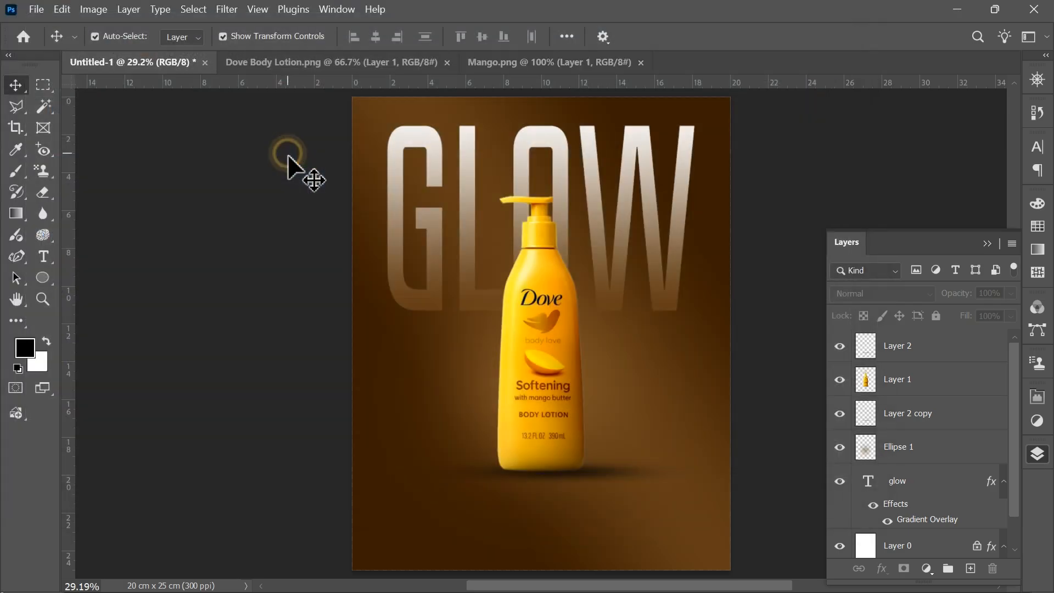
left_click_drag(471, 235, 157, 63)
left_click_drag(543, 375, 539, 377)
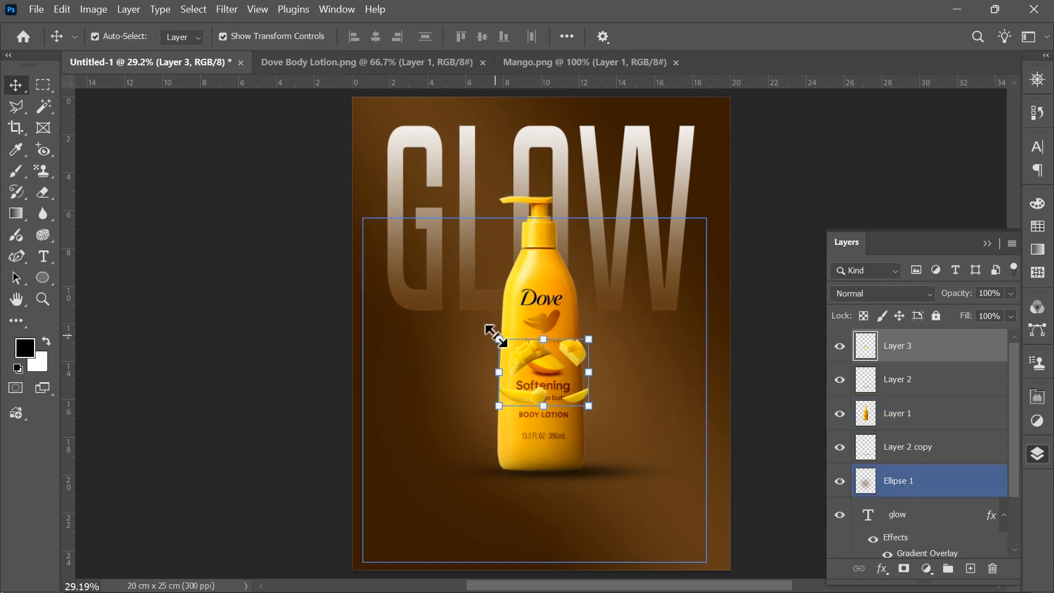
Enlarge the mango pieces to a bit more than twice their size and place them across the bottle's middle.
left_click_drag(497, 336, 447, 329)
left_click_drag(586, 304, 605, 292)
key("Return")
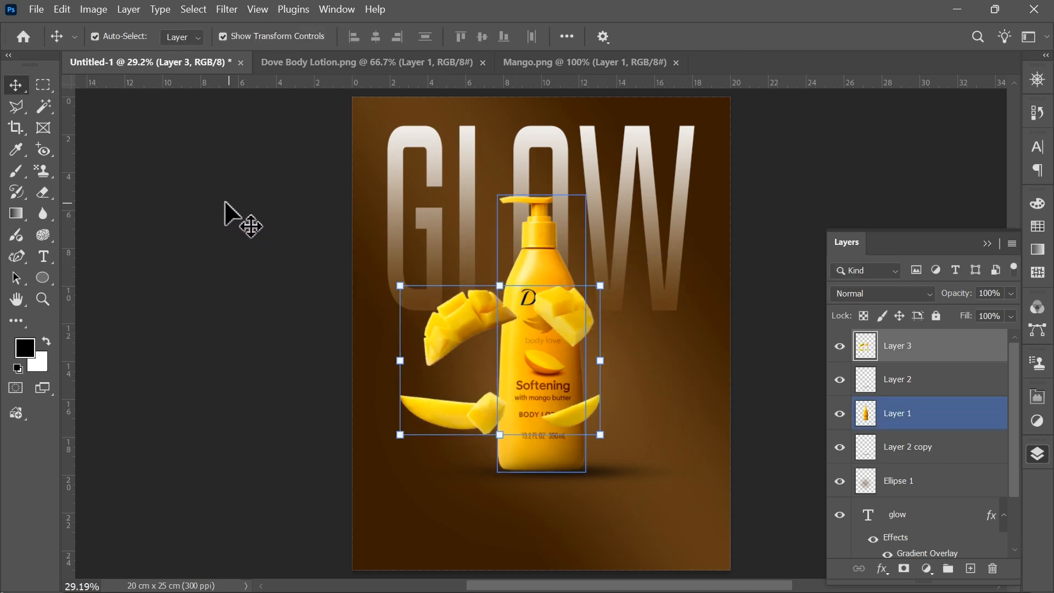
Select the upper right mango chunk on Layer 3 and move it up and outward beside the bottle's shoulder.
left_click(44, 86)
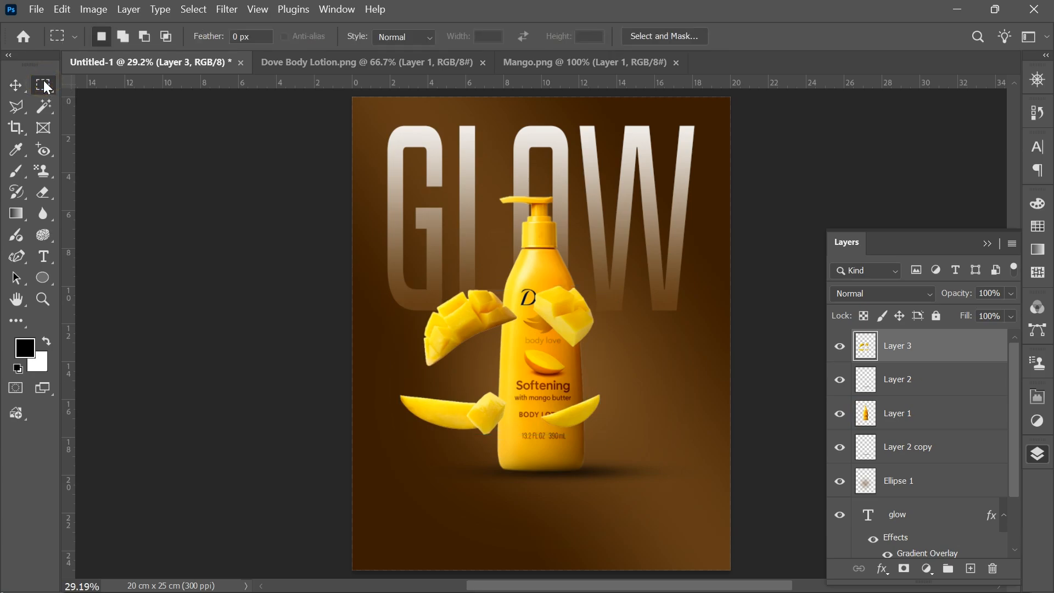
left_click_drag(527, 272, 620, 312)
key("v")
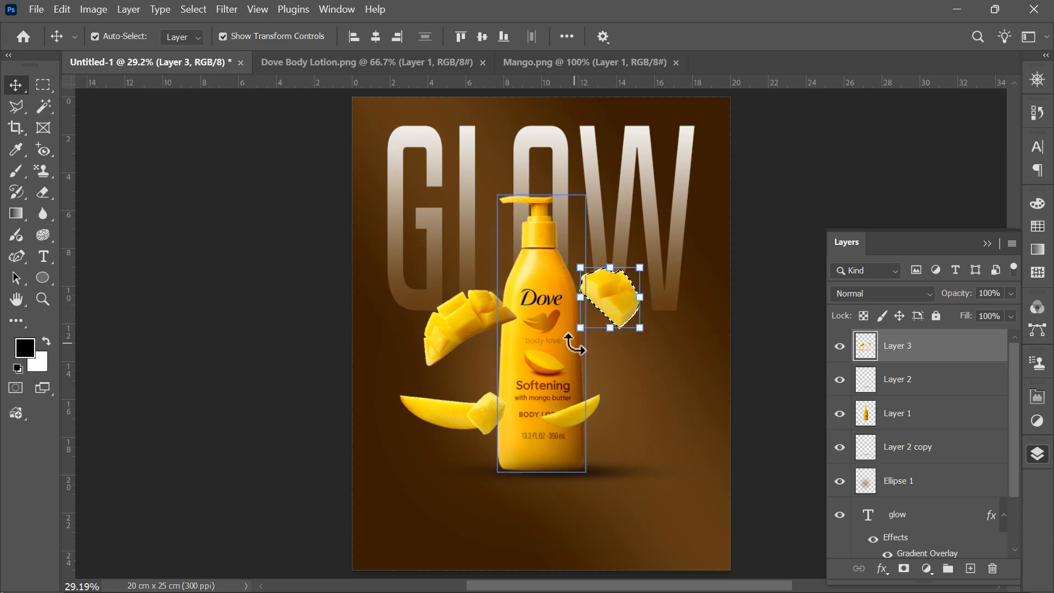
key("ctrl+d")
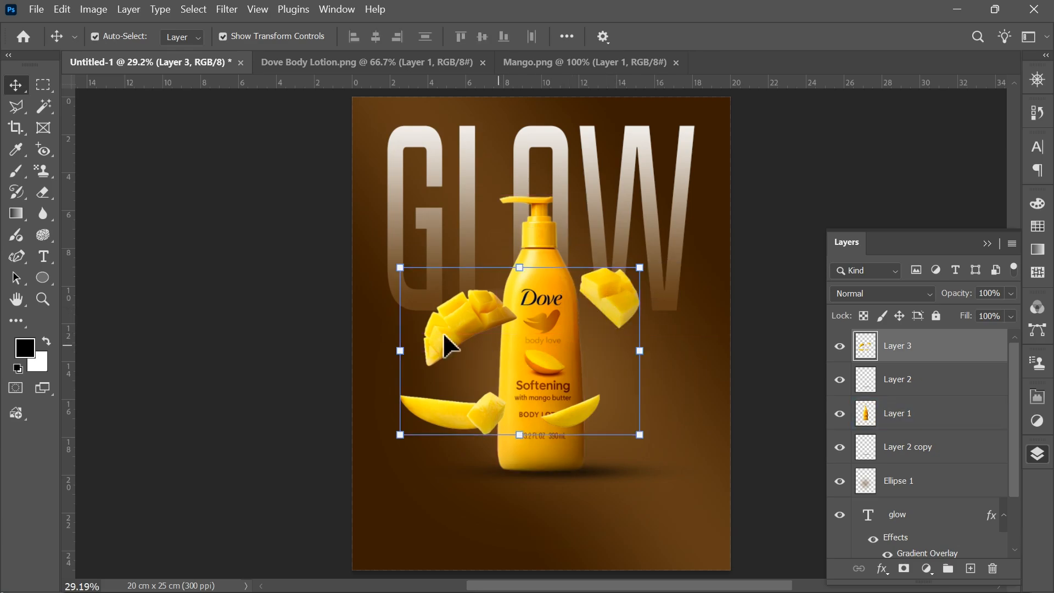
Select the lower right mango slice and move it slightly up and outward, clear of the bottle's label.
left_click(43, 85)
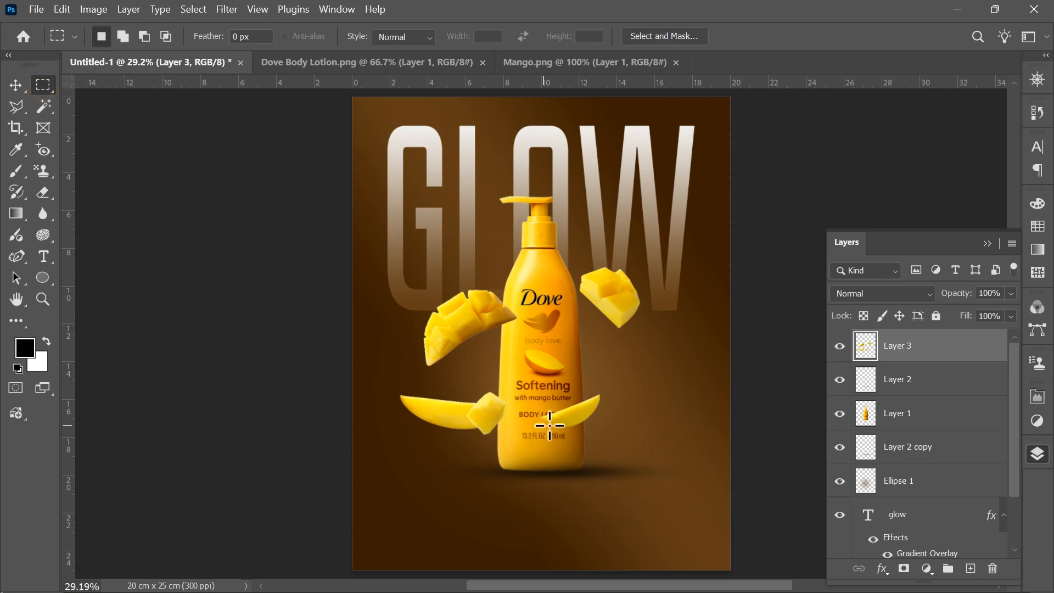
left_click_drag(537, 388, 616, 437)
key("v")
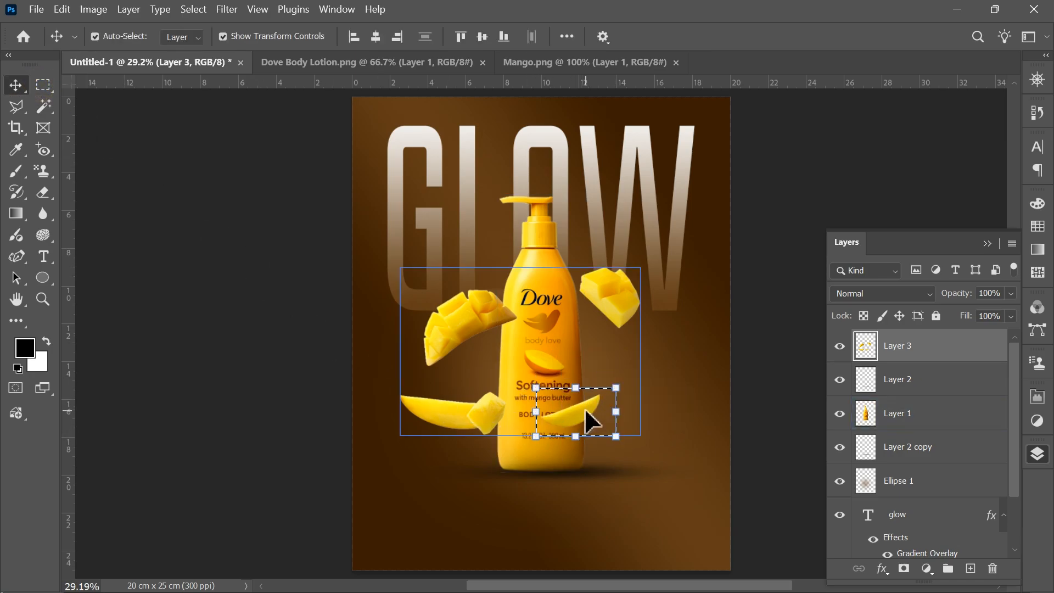
left_click_drag(588, 412, 608, 399)
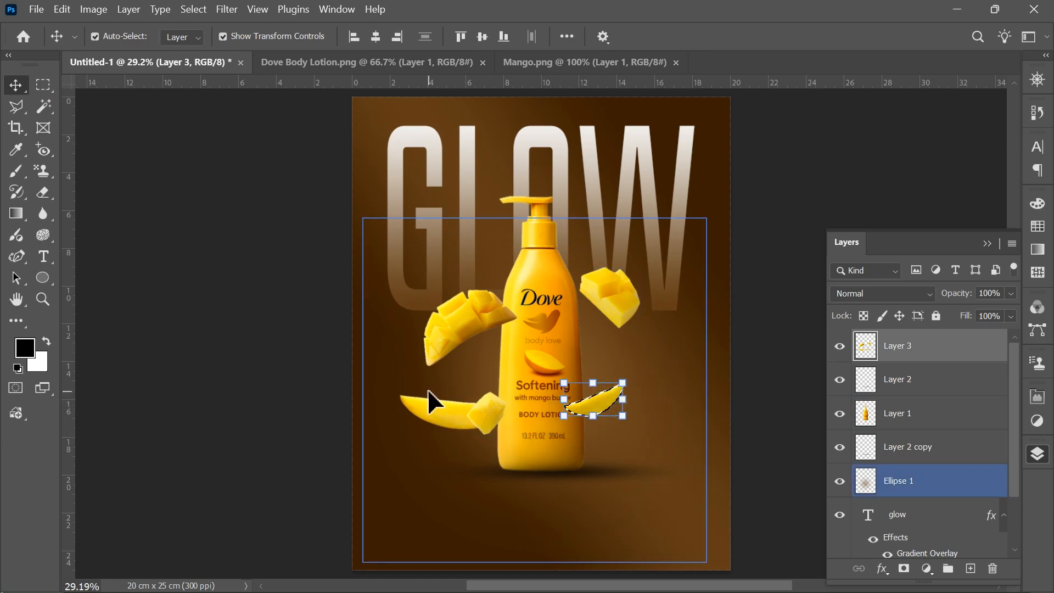
key("ctrl+d")
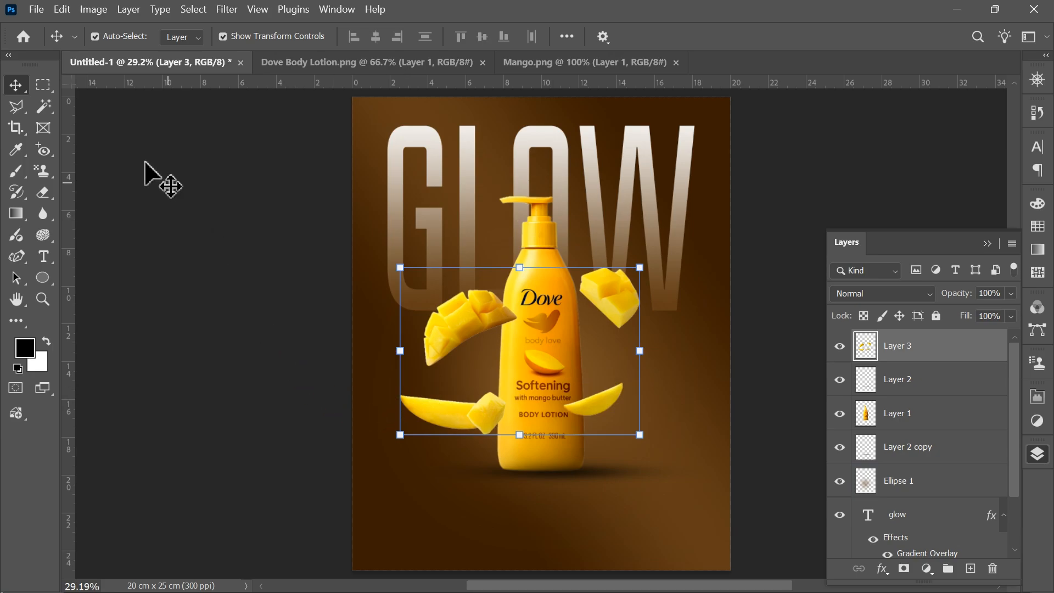
Cut the two left mango pieces onto their own layer and place that layer directly below the bottle's Layer 1.
left_click(43, 84)
left_click_drag(377, 256, 526, 457)
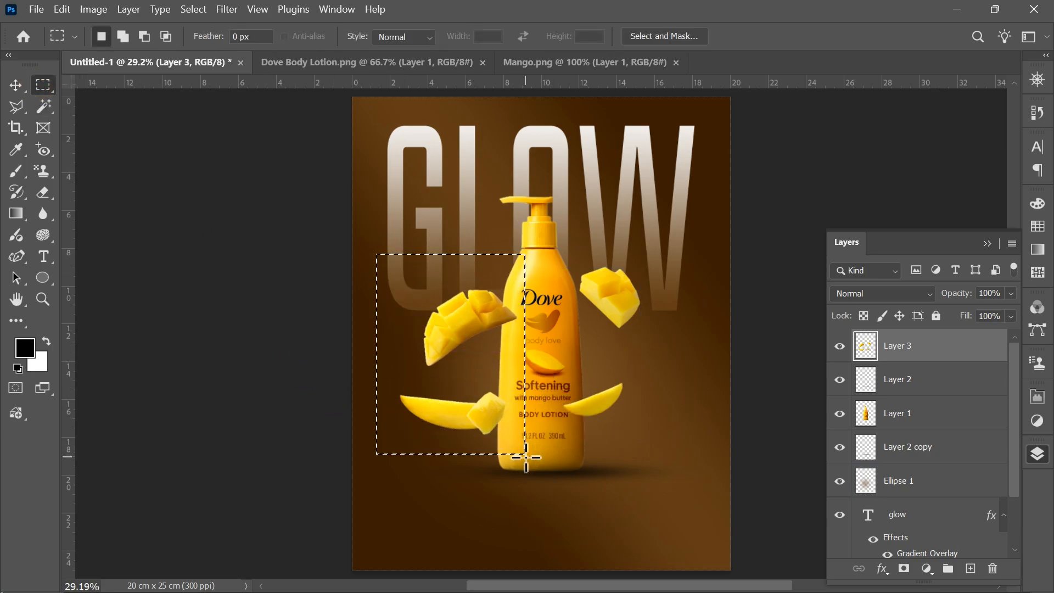
key("ctrl+shift+j")
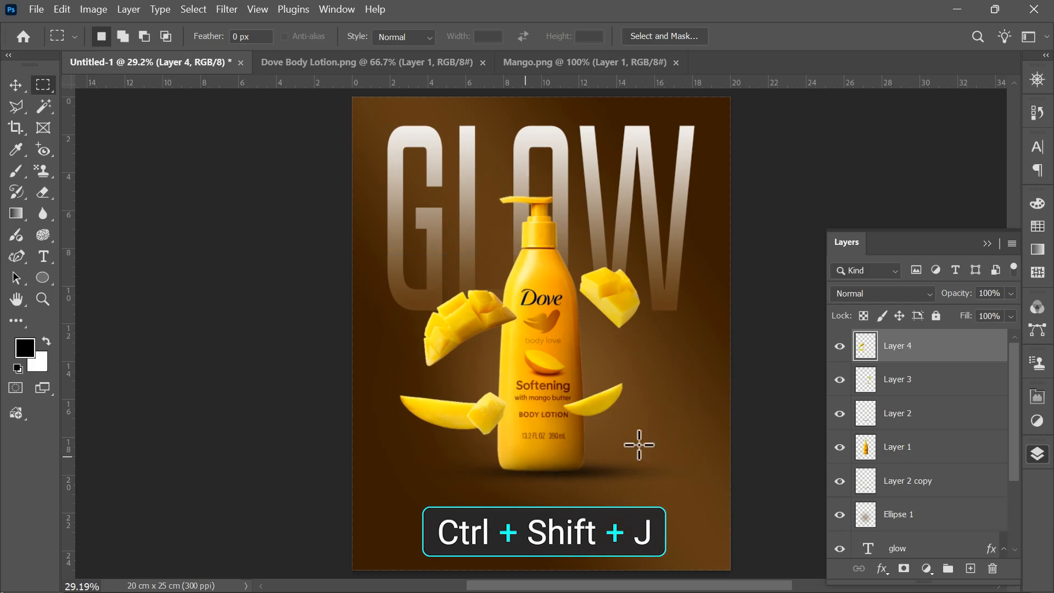
left_click_drag(870, 363, 867, 460)
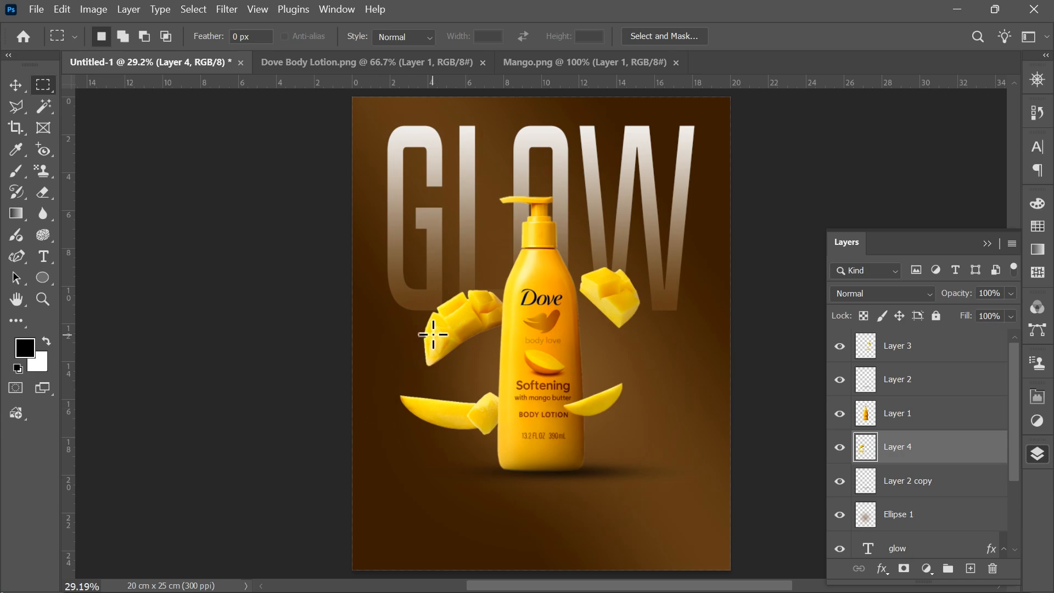
Copy the upper left mango piece to a new layer and move the copy to the poster's lower right area.
left_click_drag(401, 272, 517, 374)
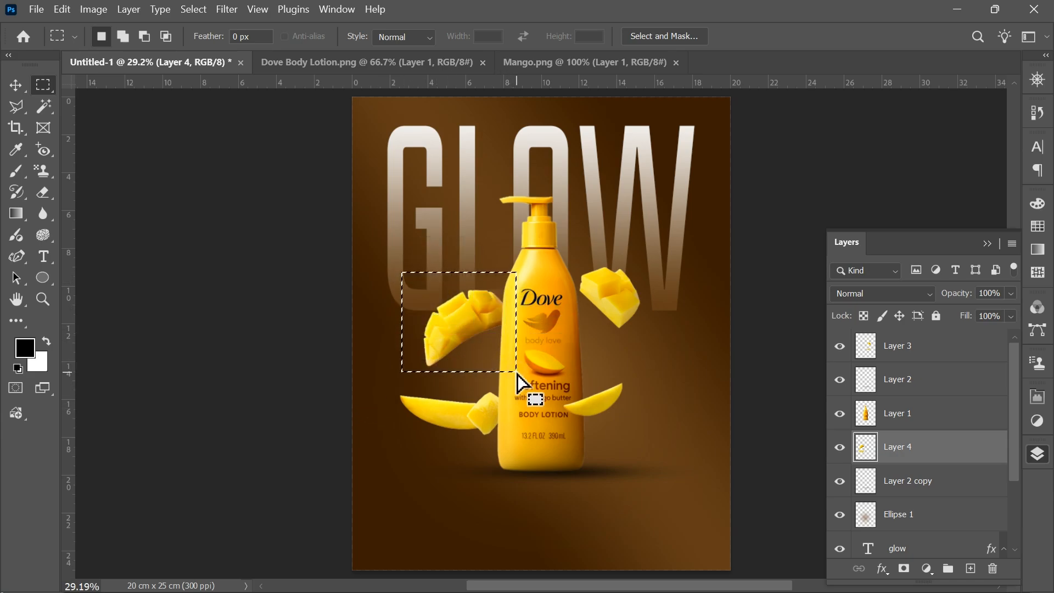
key("ctrl+j")
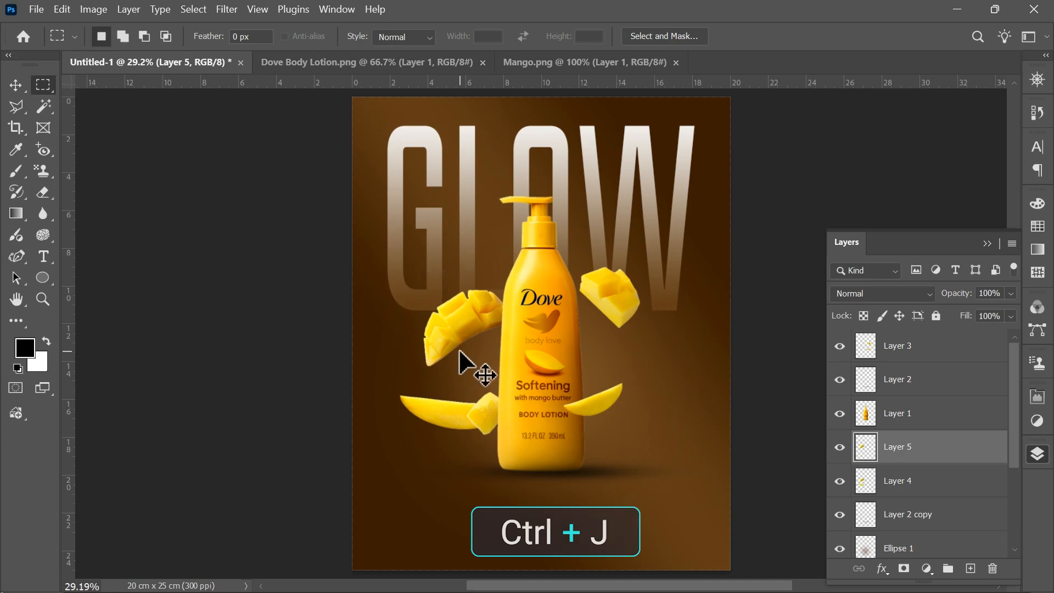
key("v")
left_click_drag(468, 329, 660, 463)
Enlarge and rotate the copied mango piece until it stands upright, partly cut off by the poster's lower right edge.
key("ctrl+t")
left_click_drag(610, 431, 502, 419)
left_click_drag(637, 445, 729, 452)
left_click_drag(619, 383, 608, 425)
left_click_drag(632, 455, 649, 454)
left_click_drag(631, 420, 612, 455)
left_click_drag(723, 459, 713, 458)
left_click_drag(623, 426, 616, 460)
key("Return")
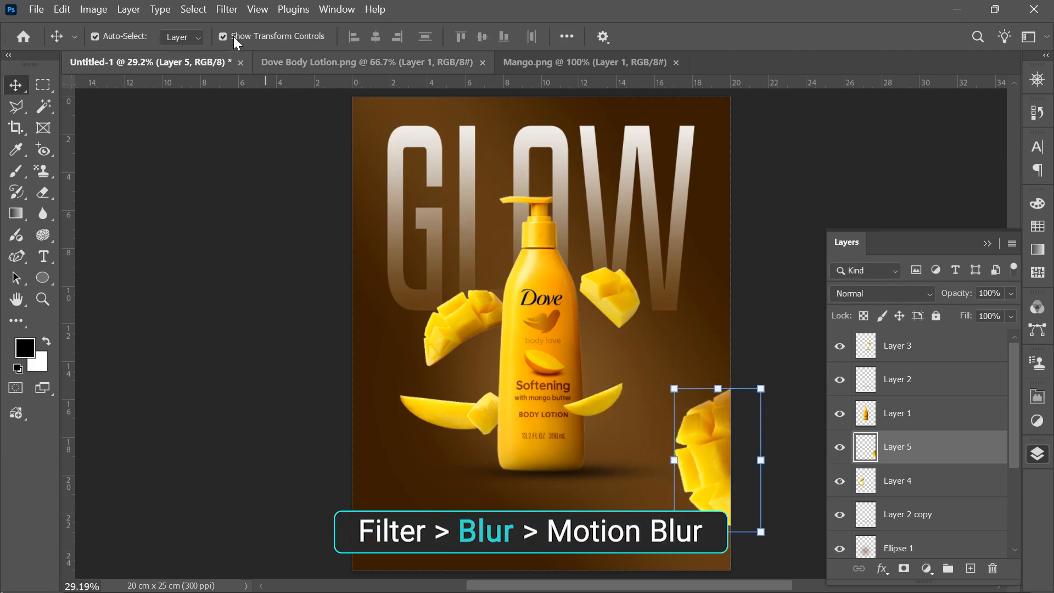
Apply a slight Gaussian Blur to the large mango piece at the poster's right edge and deselect it.
left_click(227, 10)
mouse_move(345, 225)
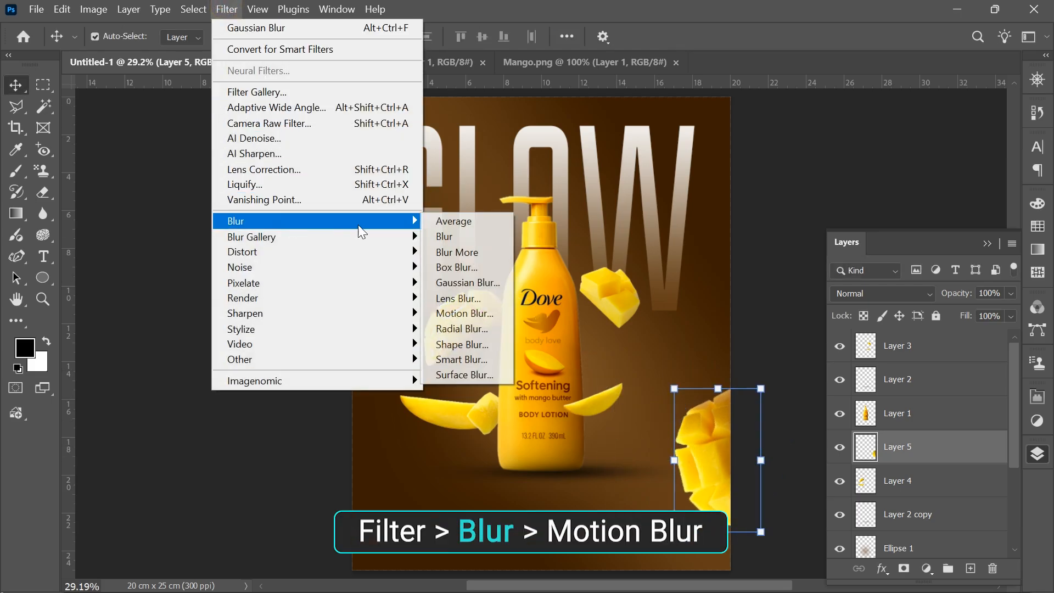
left_click(467, 282)
left_click_drag(202, 393, 170, 395)
left_click(341, 180)
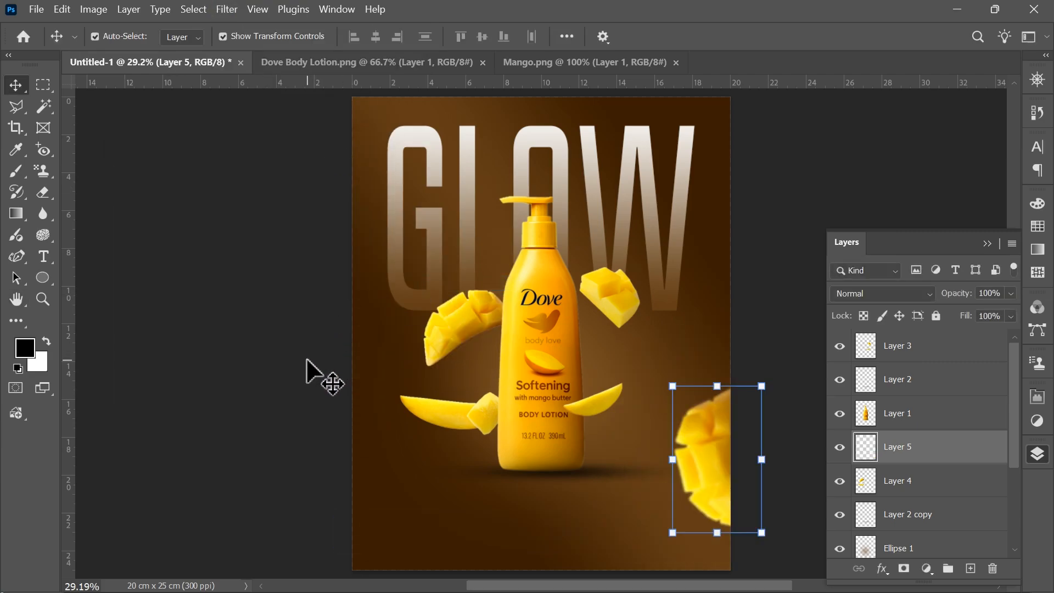
left_click(306, 360)
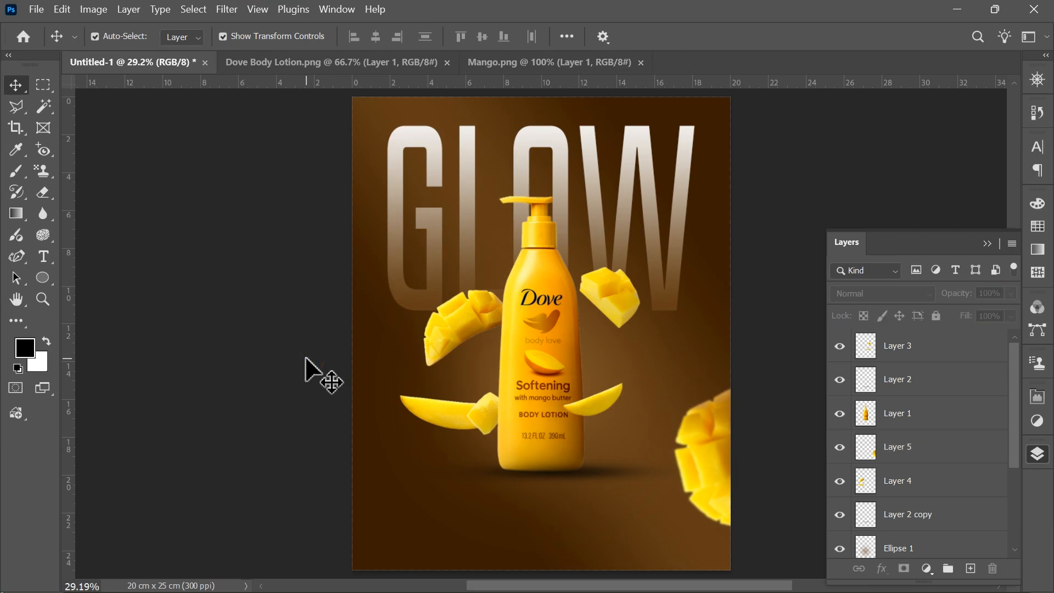
Draw a black rectangle about 580 × 262 px from near the poster's left edge across the upper left mango piece.
left_click_drag(46, 276, 79, 283)
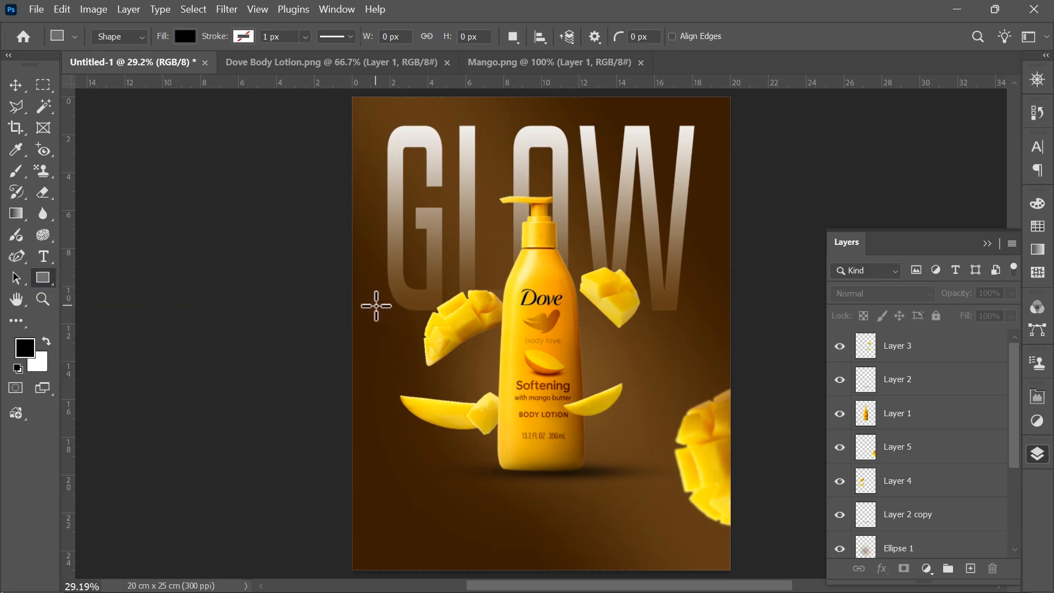
left_click_drag(376, 306, 456, 347)
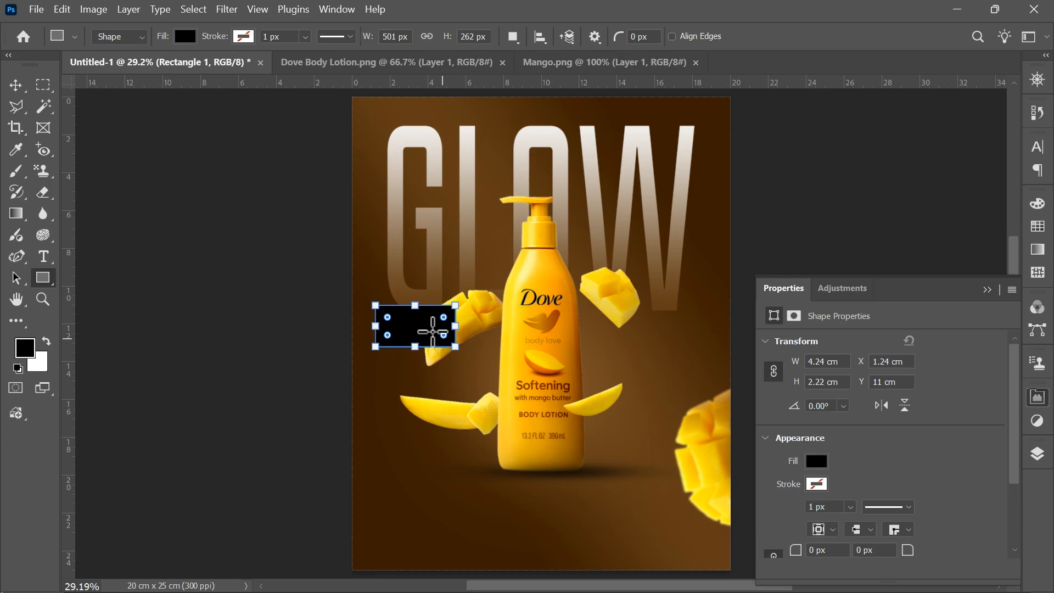
left_click_drag(371, 326, 363, 326)
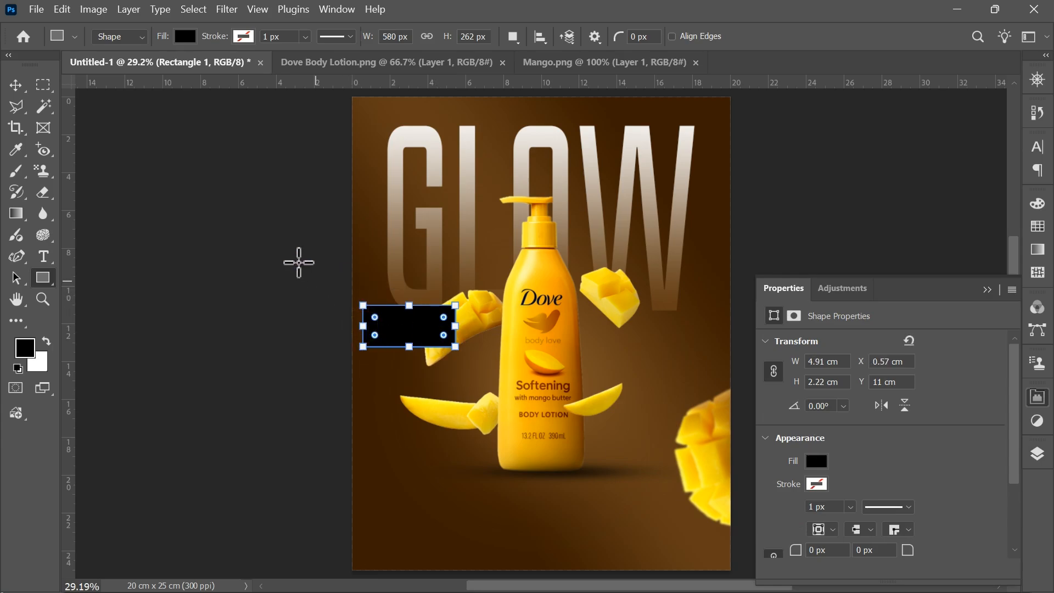
Nudge the left mango pieces slightly towards the bottle and reselect the black rectangle.
left_click(15, 84)
left_click(502, 331)
left_click_drag(479, 310, 483, 311)
left_click(283, 330)
left_click(423, 330)
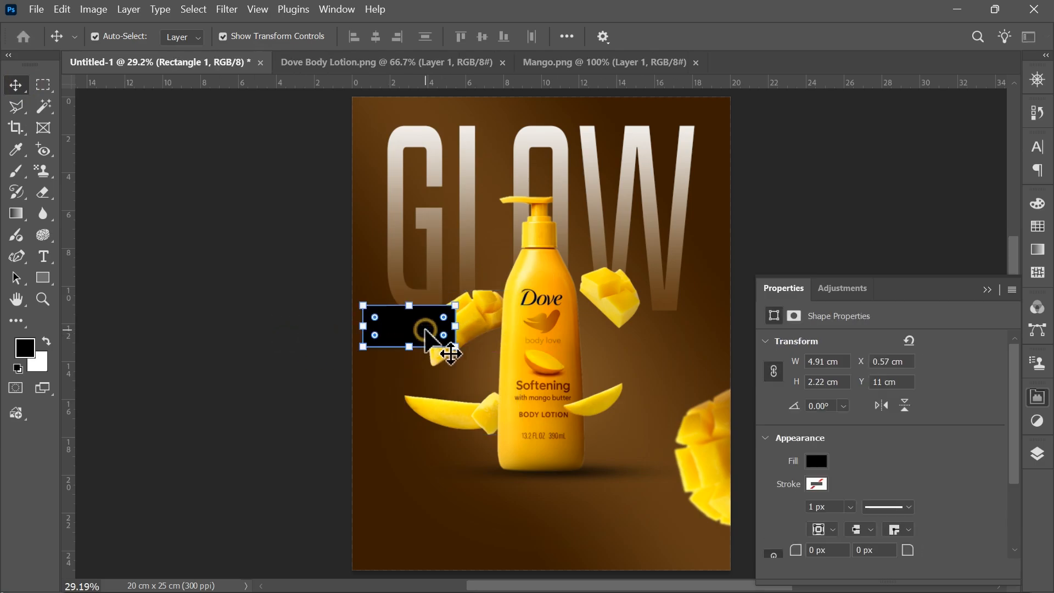
Move the Rectangle 1 layer directly below Layer 4 so it sits behind the left mango pieces.
left_click(1037, 457)
left_click_drag(905, 346, 903, 469)
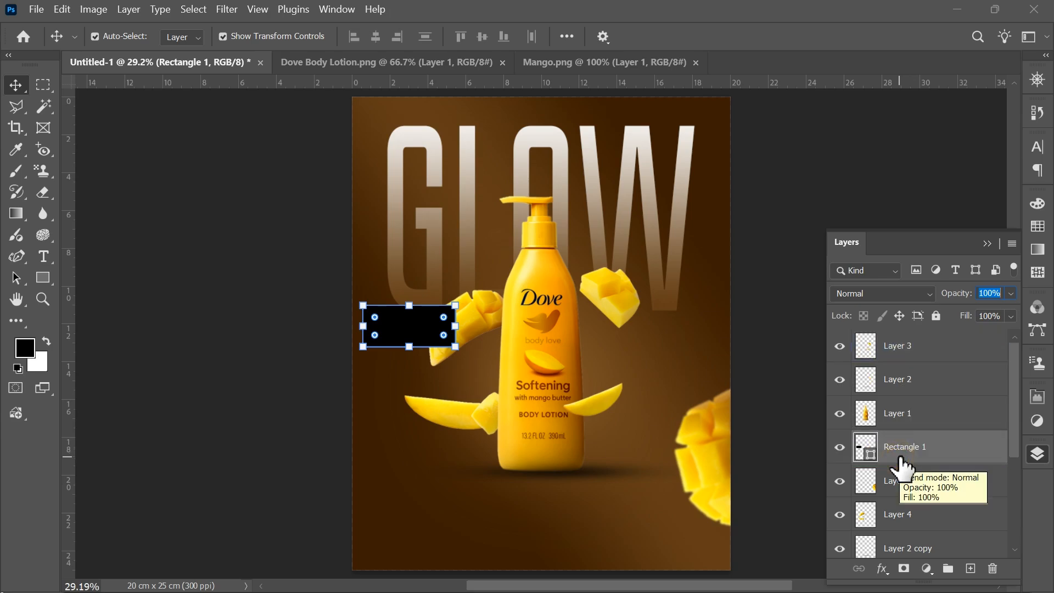
left_click_drag(902, 468, 901, 532)
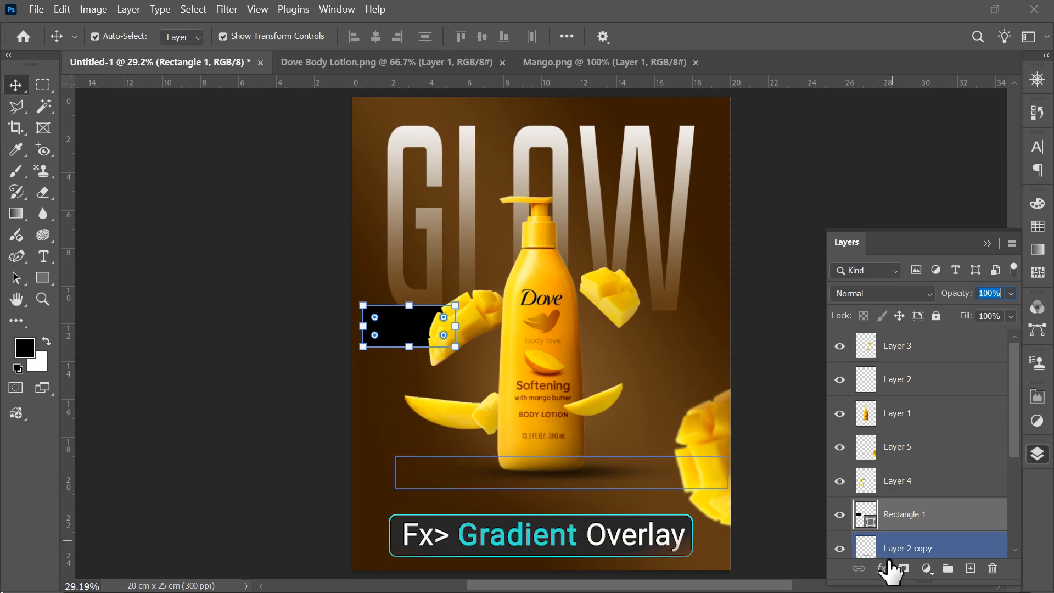
Add a Gradient Overlay to Rectangle 1 and turn its angle so the gradient runs horizontally, light end at the left.
left_click(882, 568)
left_click(896, 516)
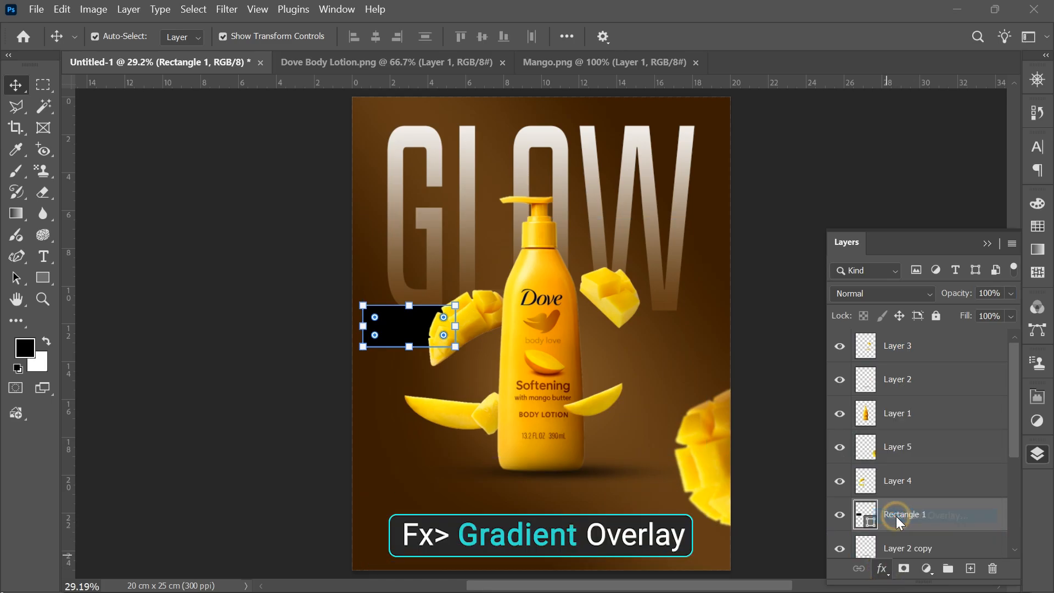
left_click_drag(676, 176, 781, 160)
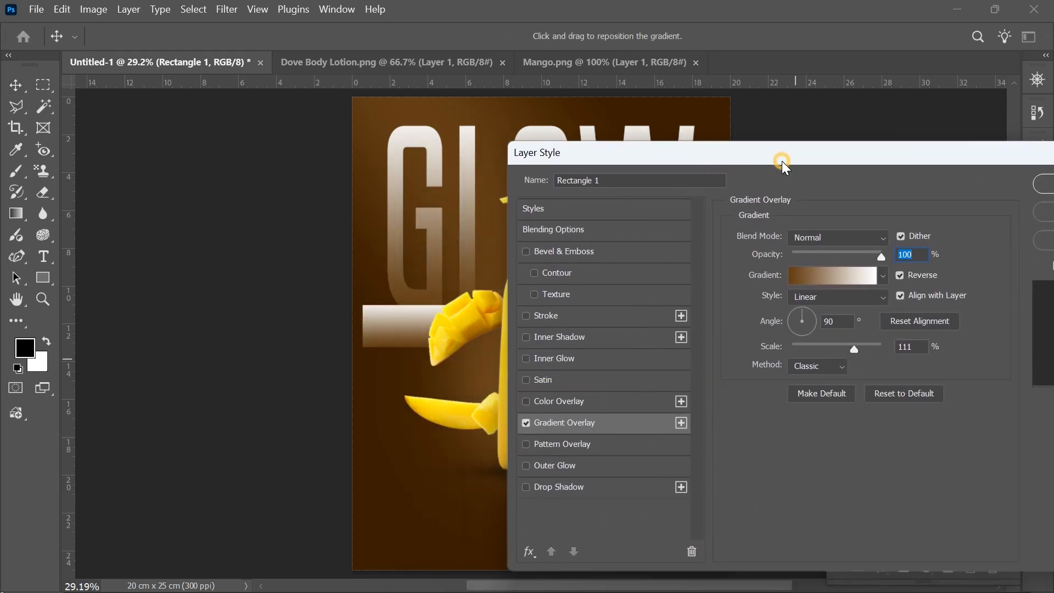
left_click(795, 320)
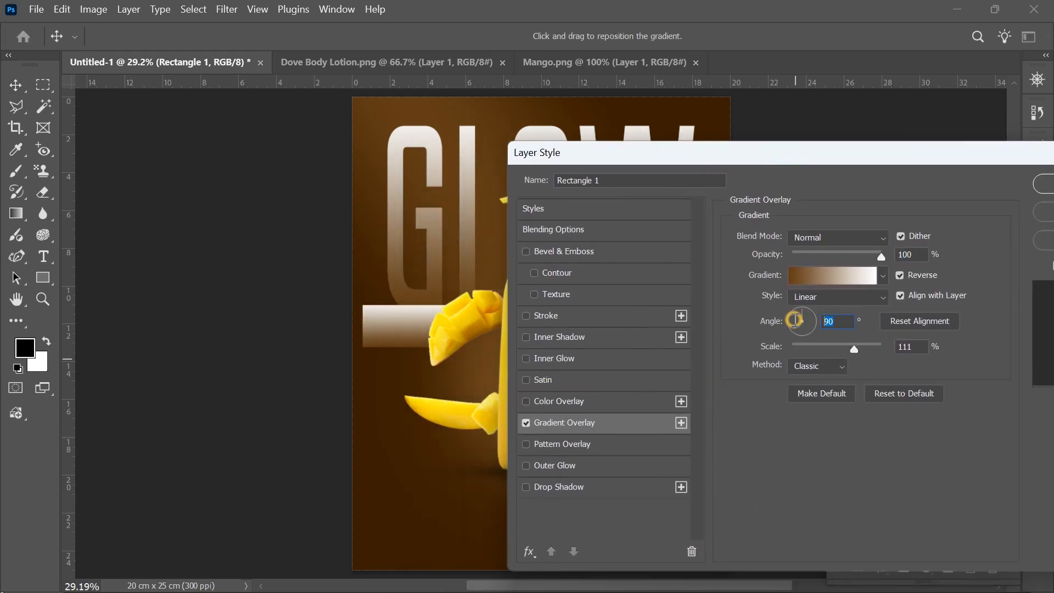
Set the colour stop at location 0 of Rectangle 1's gradient to b9812a.
left_click(796, 275)
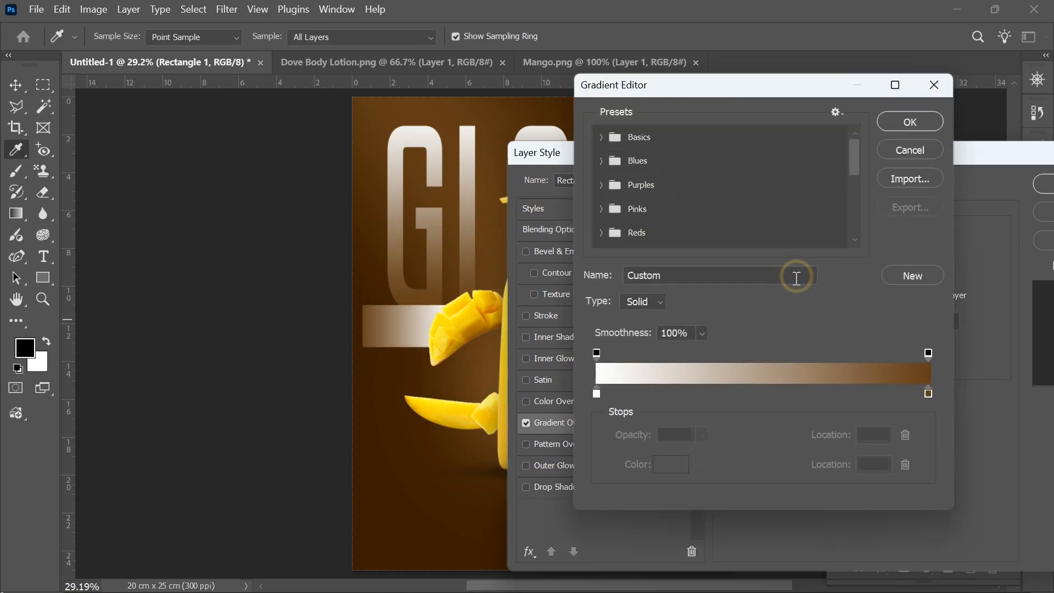
left_click(597, 394)
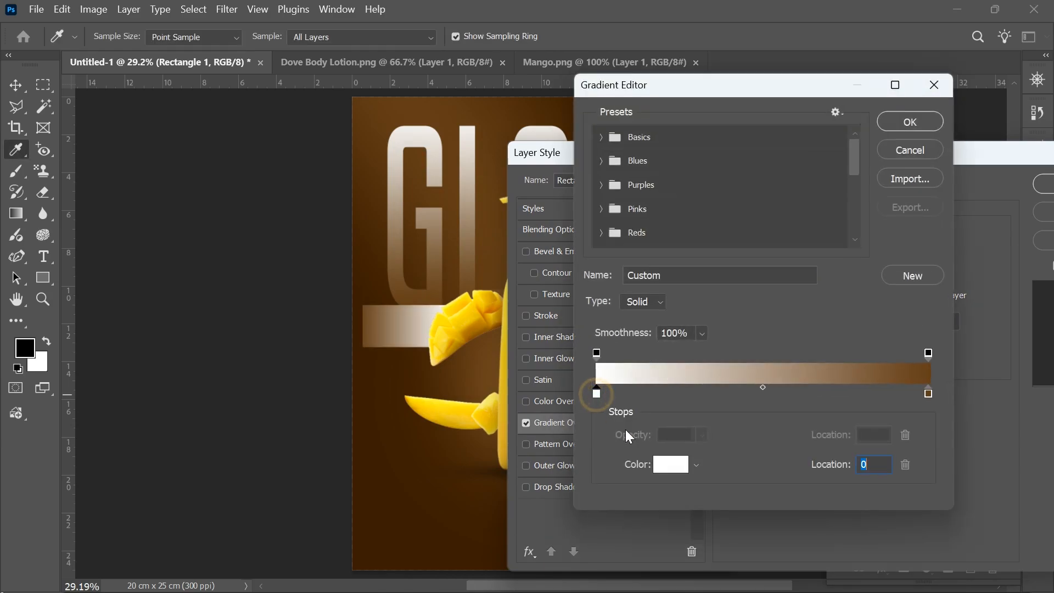
left_click(677, 467)
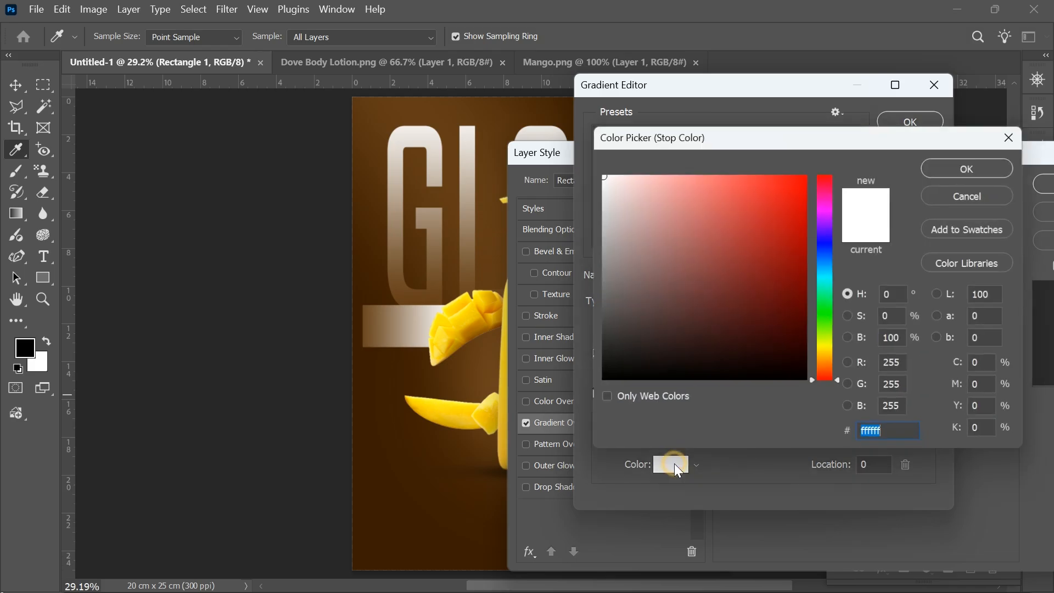
key("BackSpace")
type("b98")
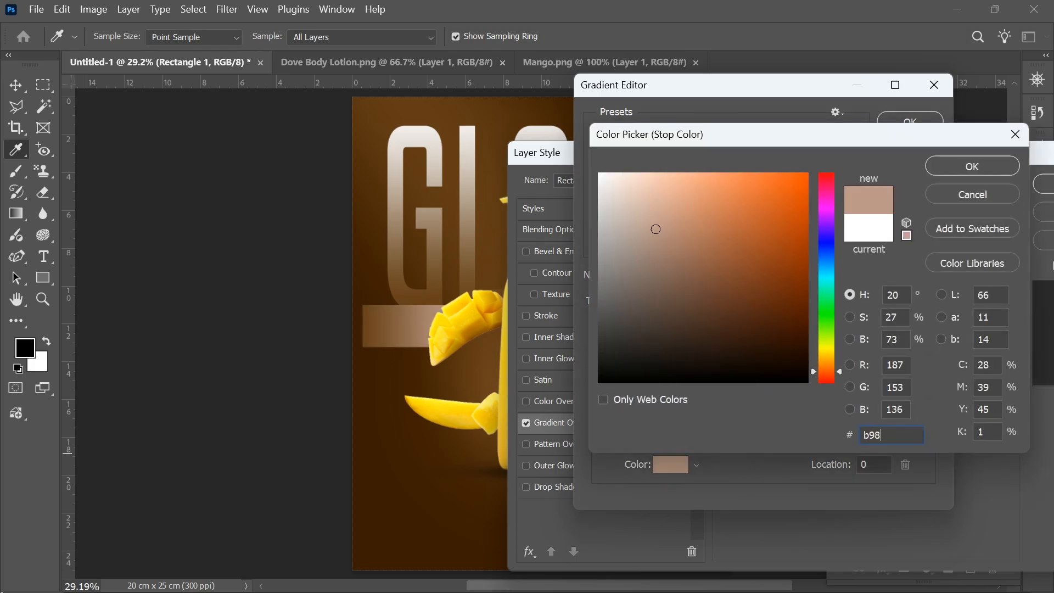
type("12a")
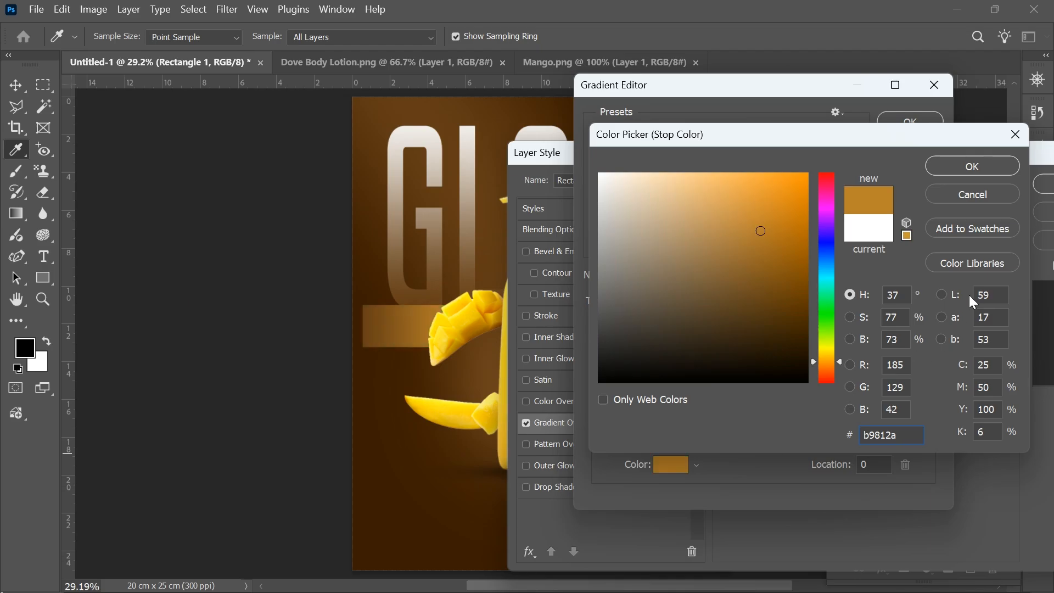
left_click(976, 170)
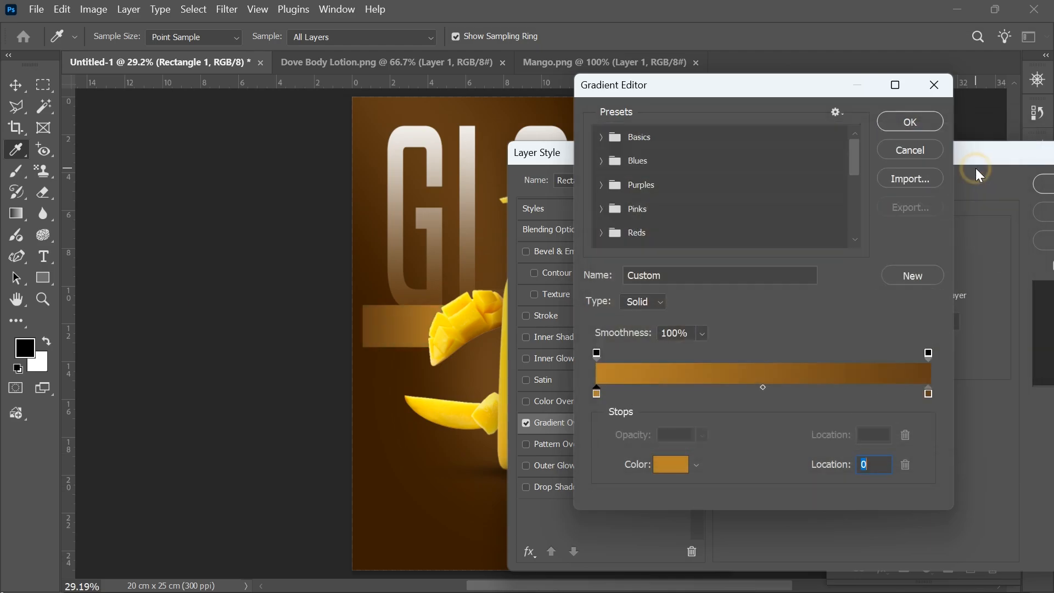
Set the gradient's stop at location 100 to d9ad30 and apply the Gradient Overlay to Rectangle 1.
left_click(928, 394)
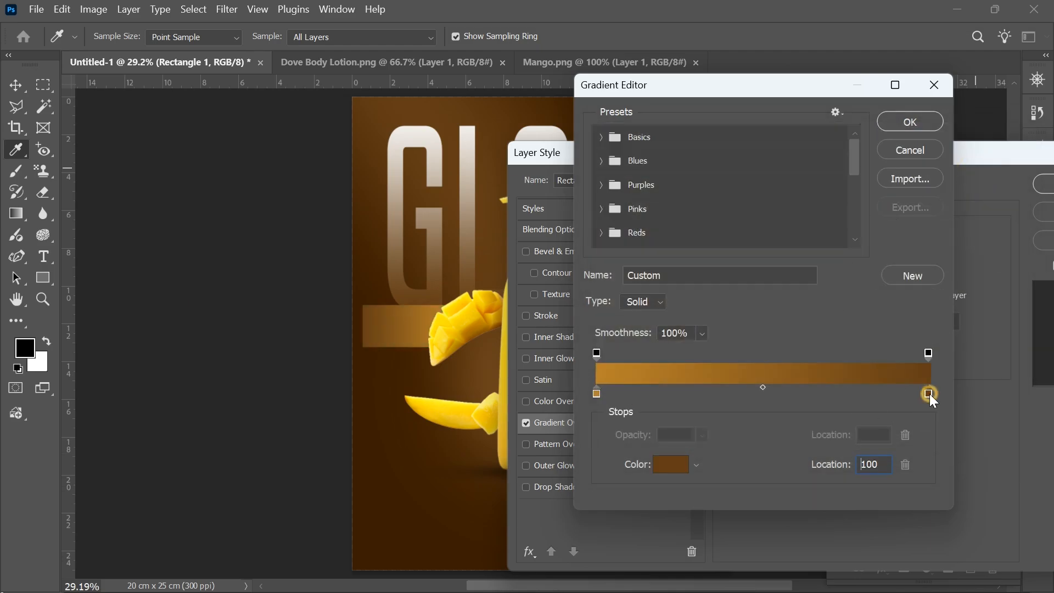
left_click(663, 461)
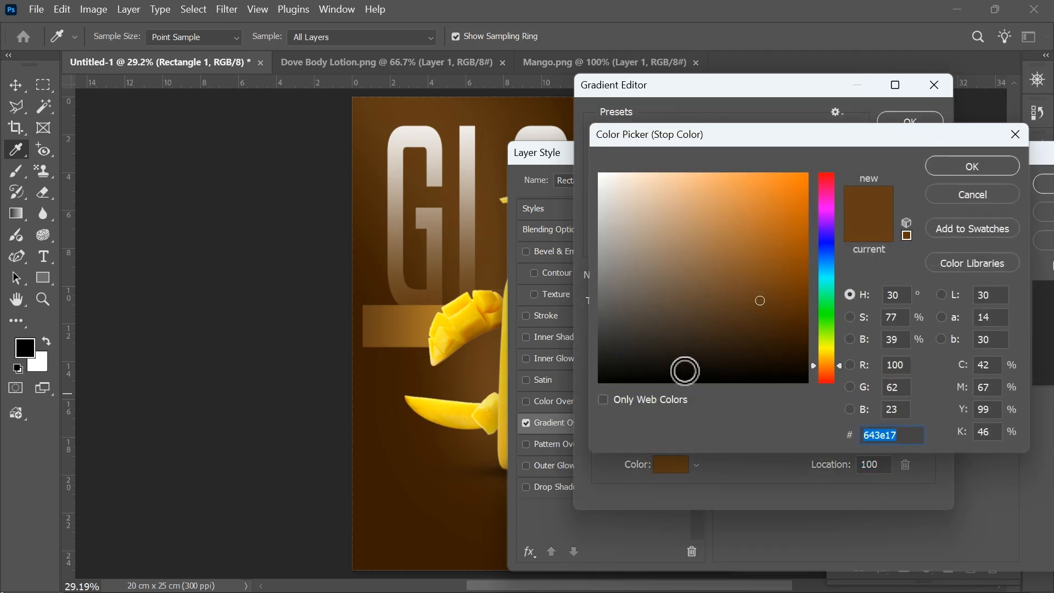
type("d9")
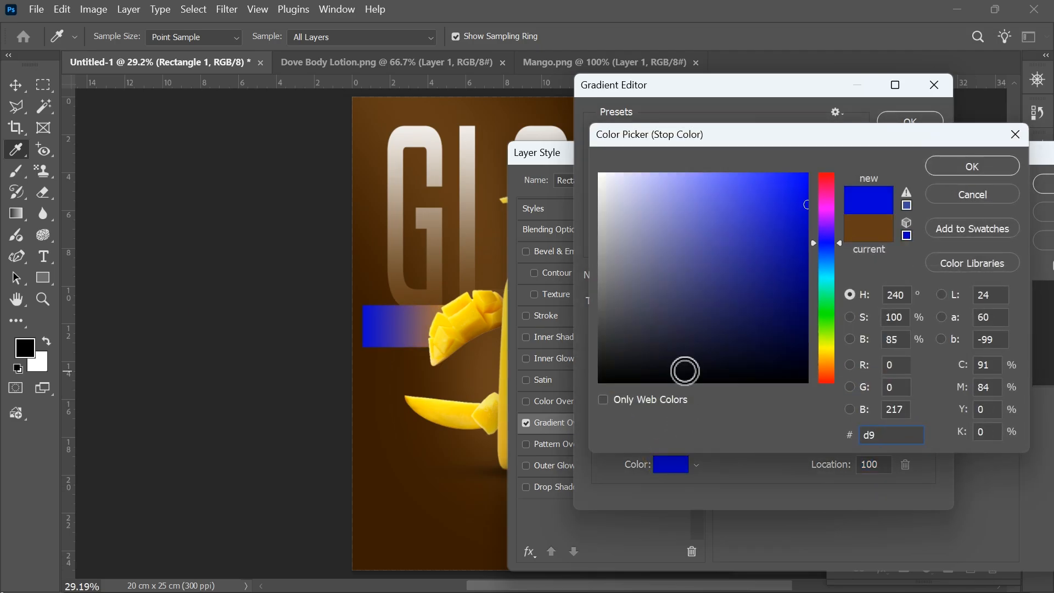
type("ad")
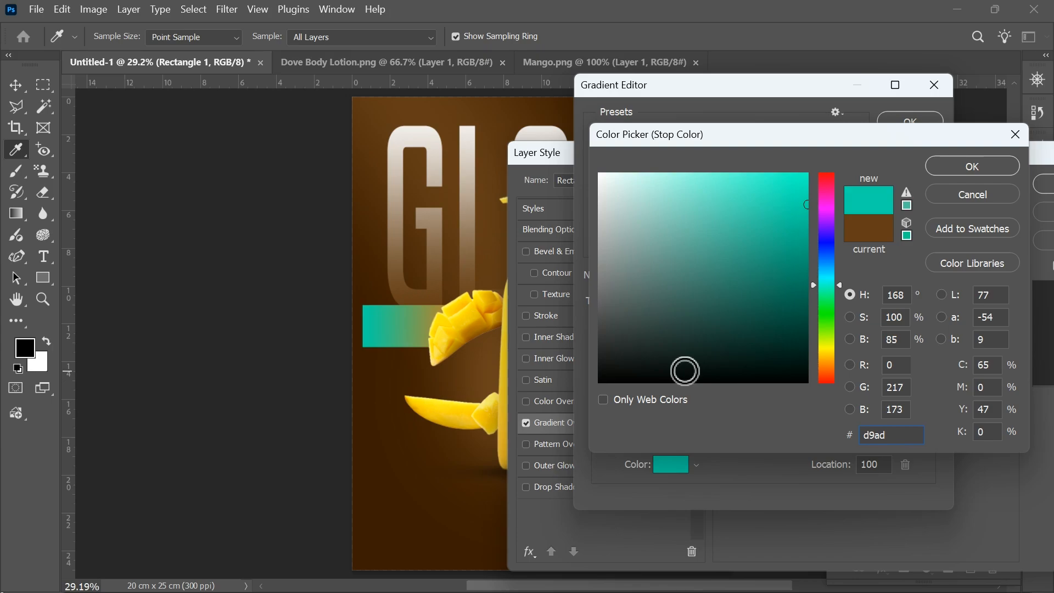
type("30")
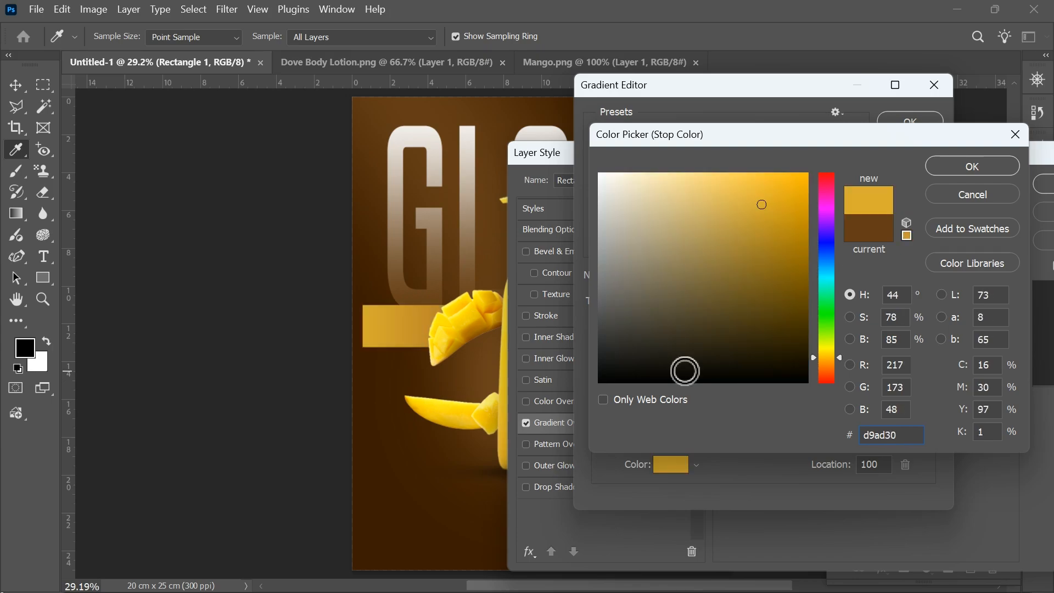
left_click(956, 172)
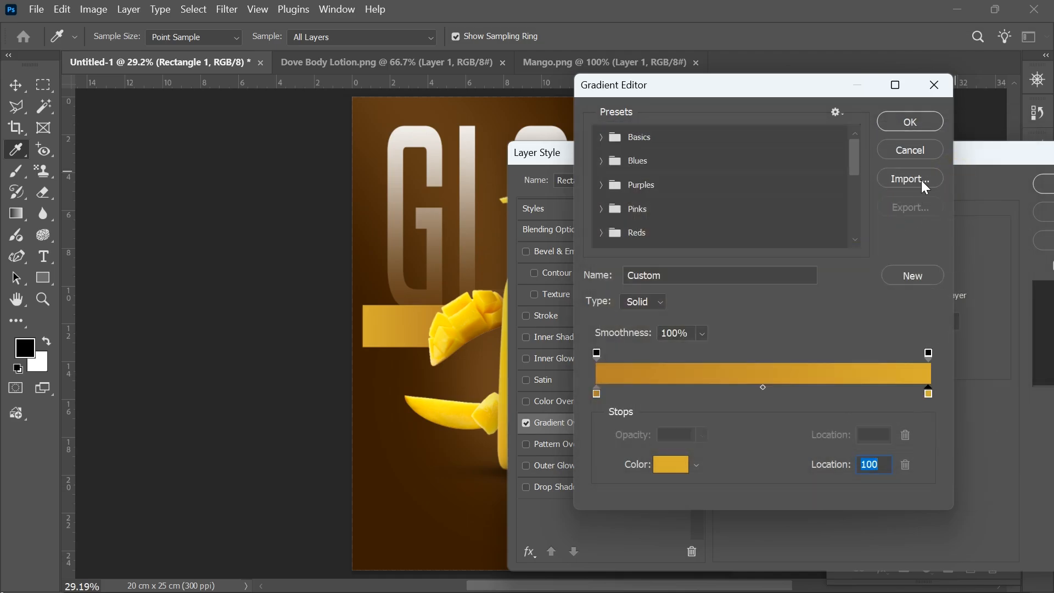
left_click(912, 122)
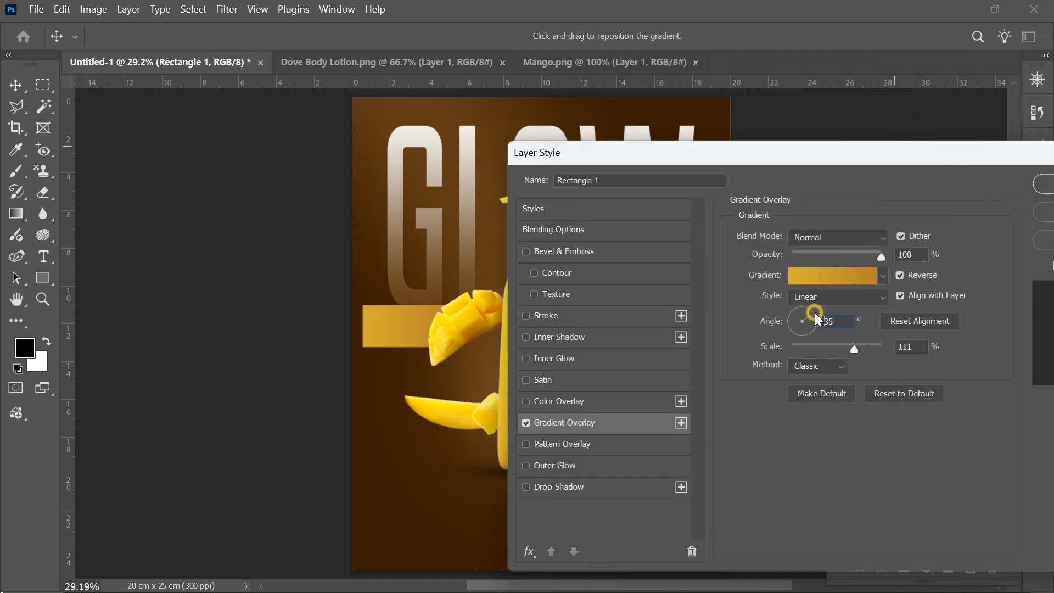
left_click(1045, 190)
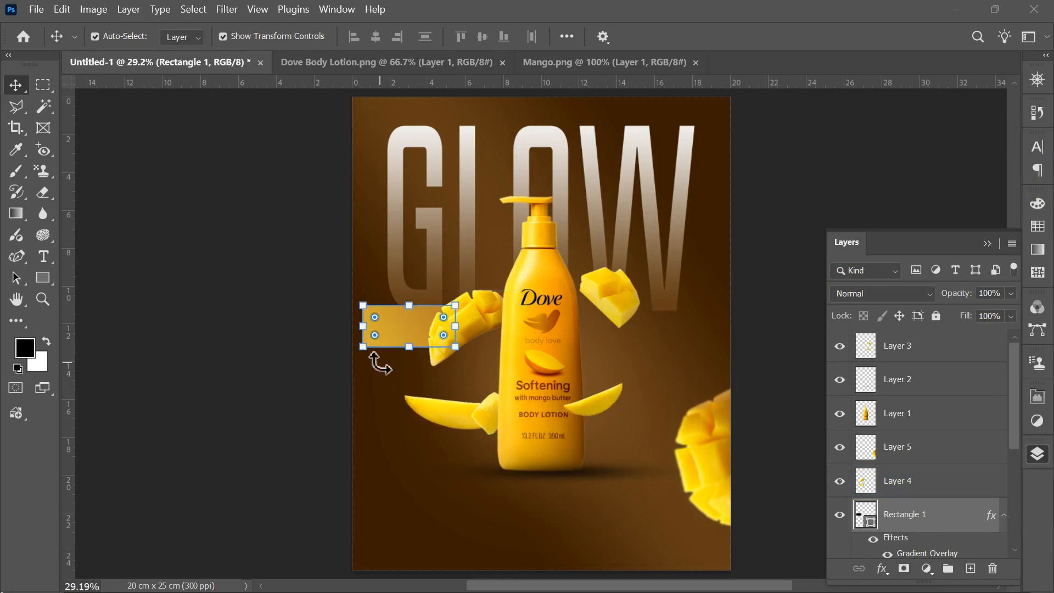
Draw a black rectangle about 550 × 156 px from the bottle's right edge below the upper right mango piece and add a Gradient Overlay.
left_click(44, 278)
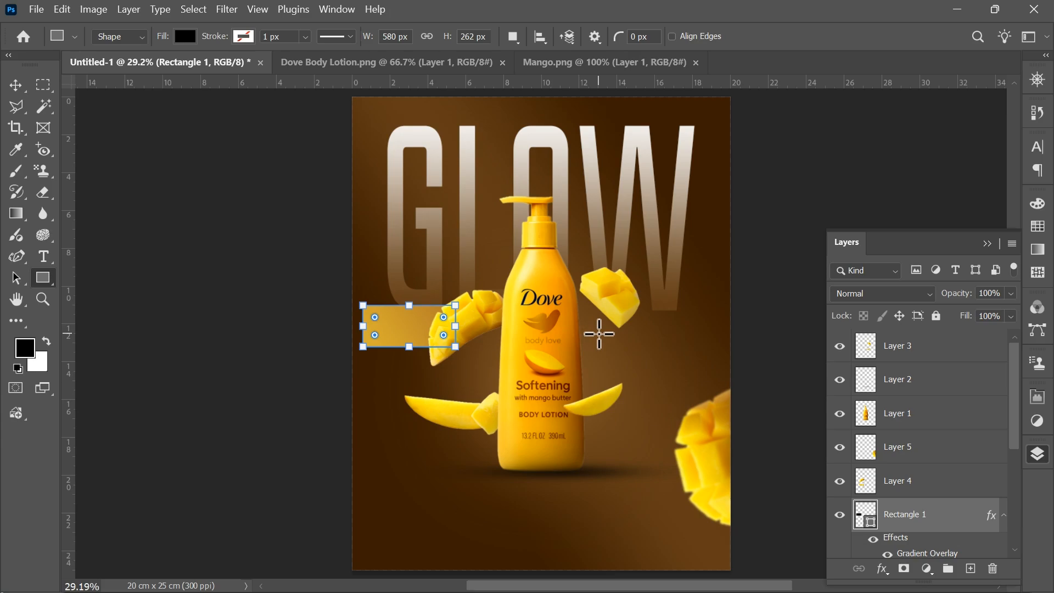
left_click_drag(577, 335, 666, 360)
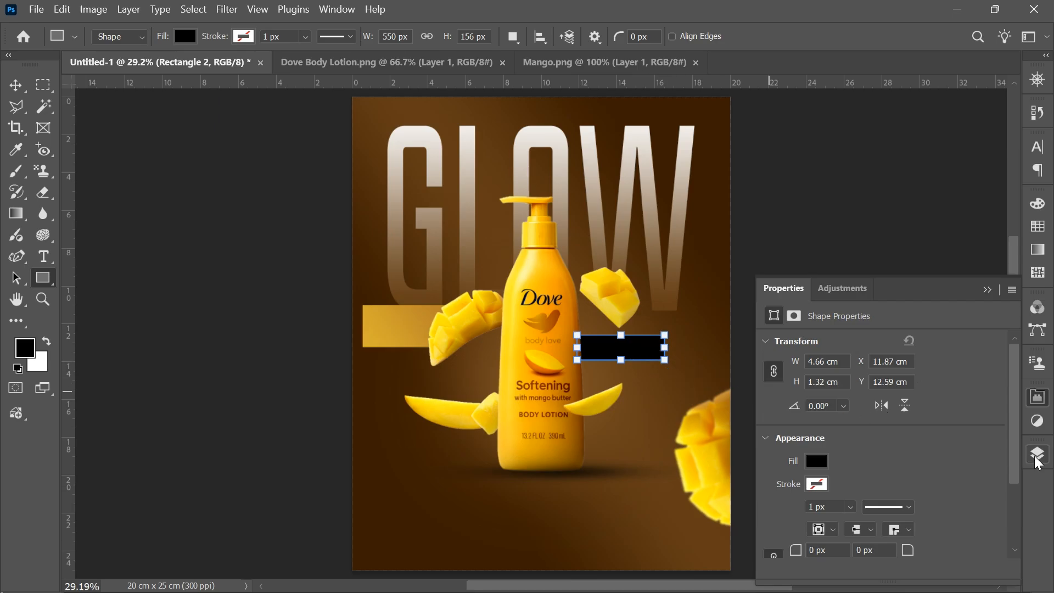
left_click(1036, 463)
left_click(880, 571)
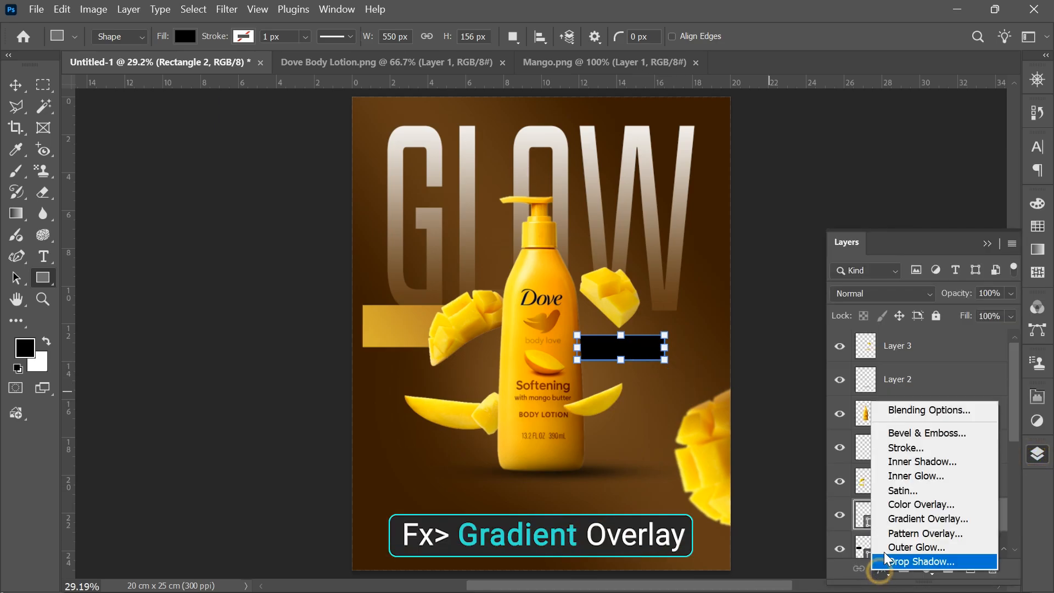
left_click(895, 520)
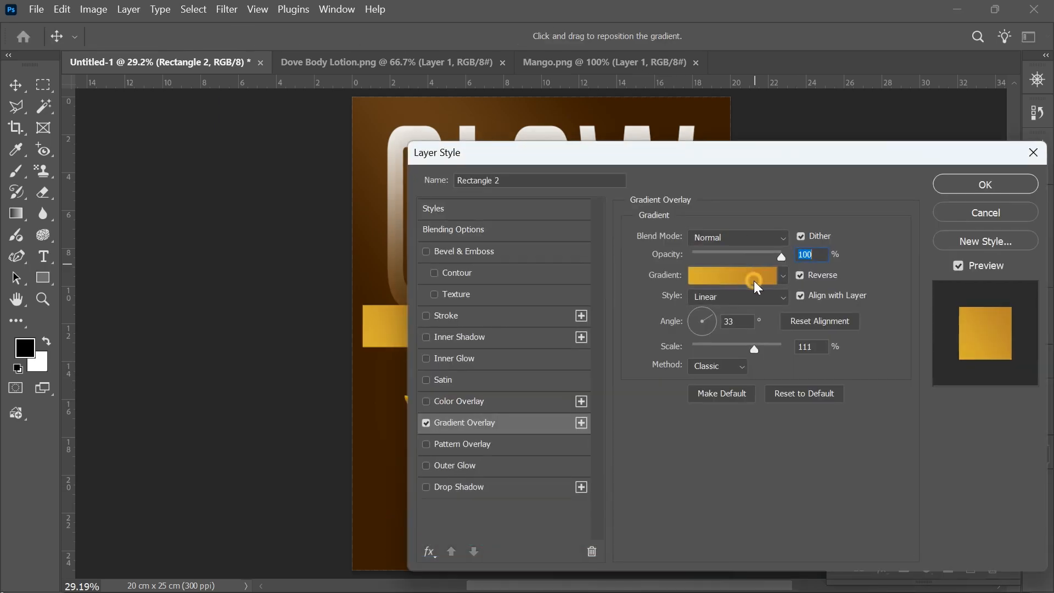
Set the colour stop at location 0 of Rectangle 2's gradient to c77205.
left_click(753, 281)
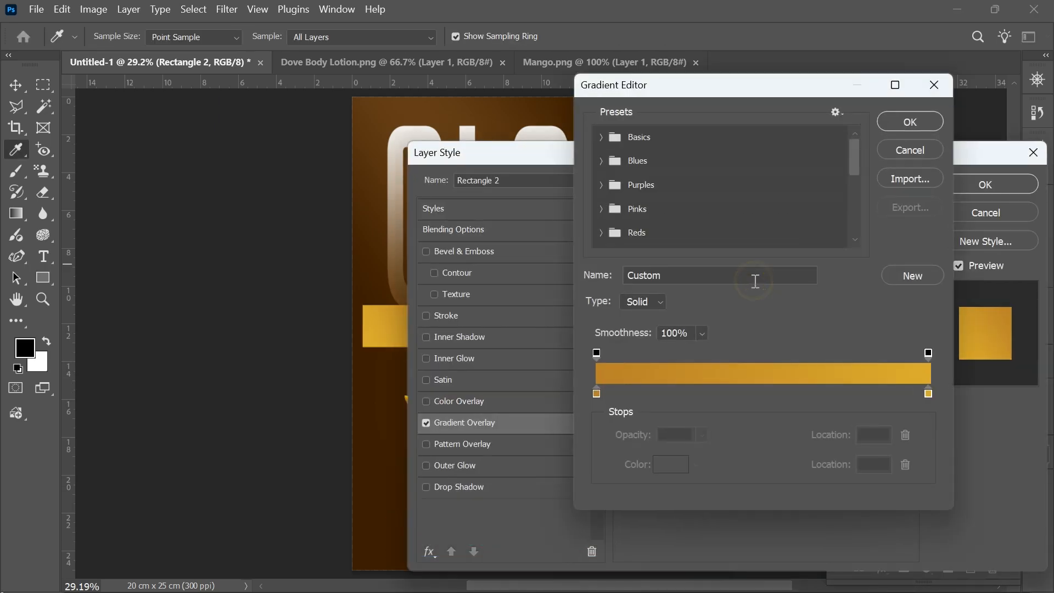
left_click(597, 395)
left_click(672, 464)
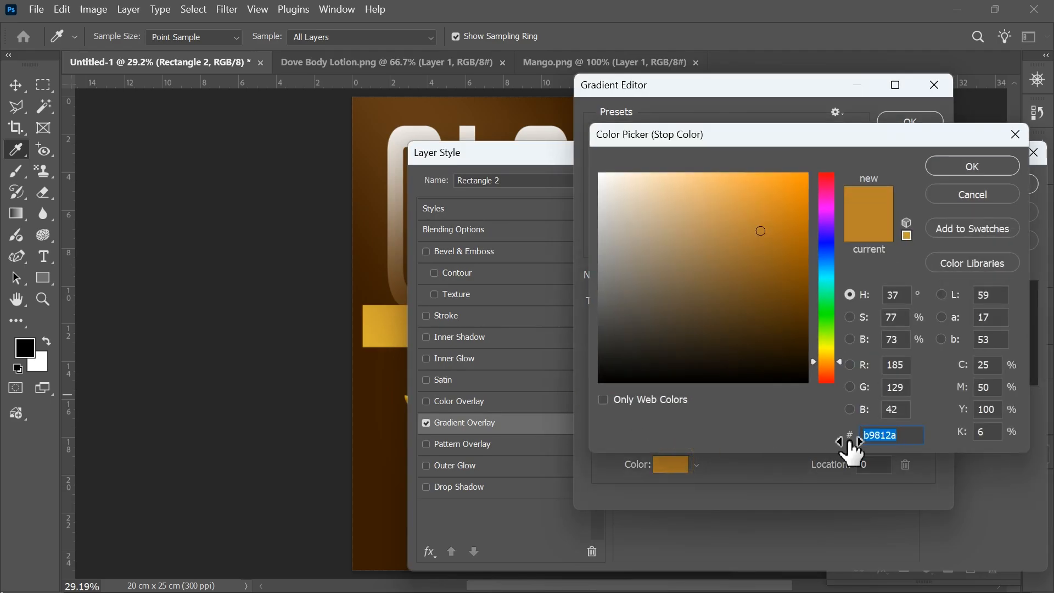
type("c77")
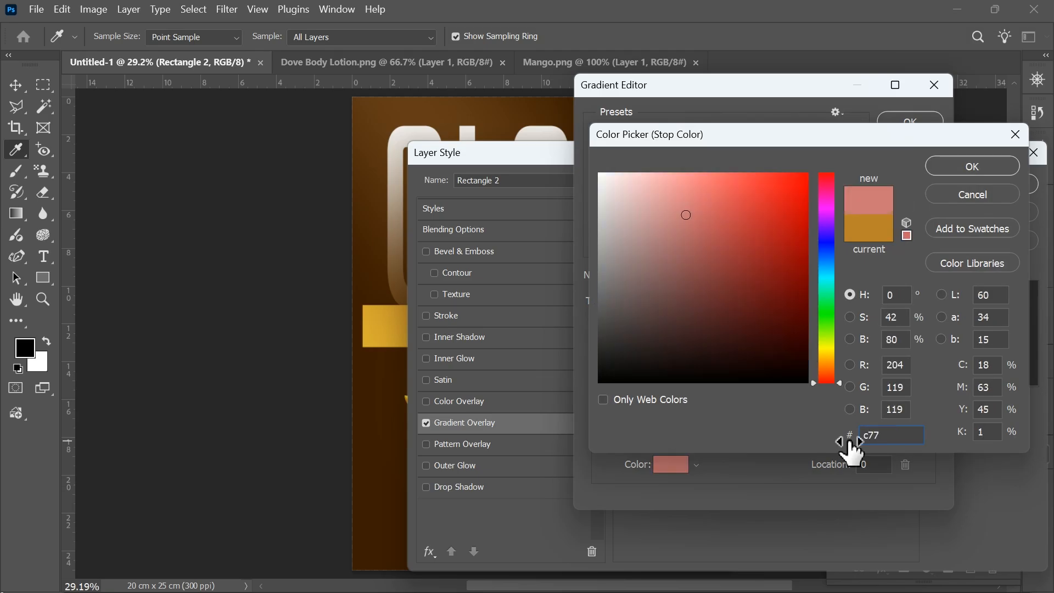
type("205")
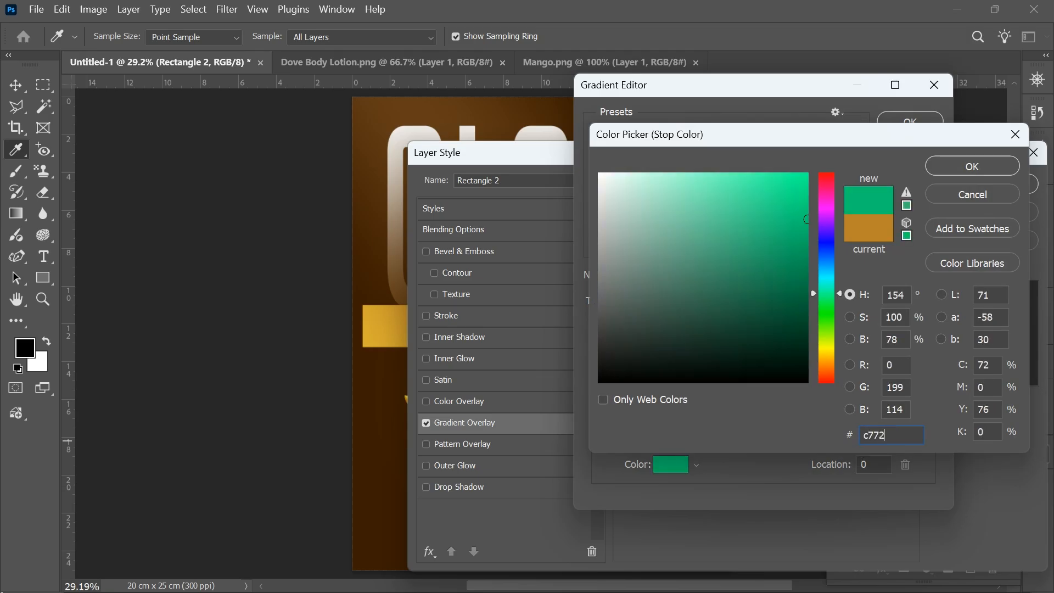
left_click(962, 175)
Set the gradient's stop at location 100 to ba8130, apply the overlay to Rectangle 2 and deselect the shape.
left_click(927, 394)
left_click(675, 465)
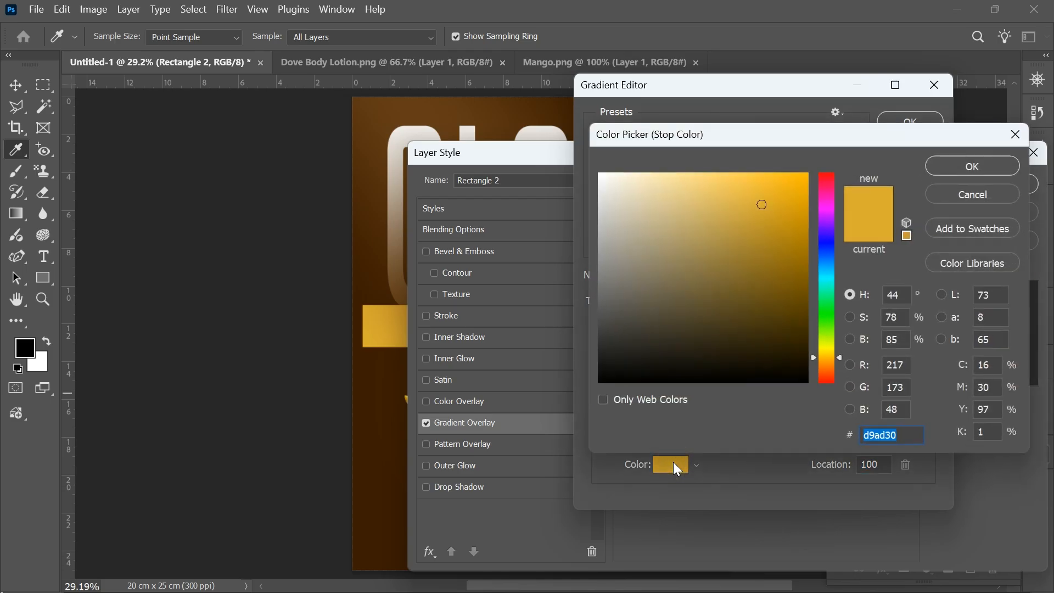
type("ba")
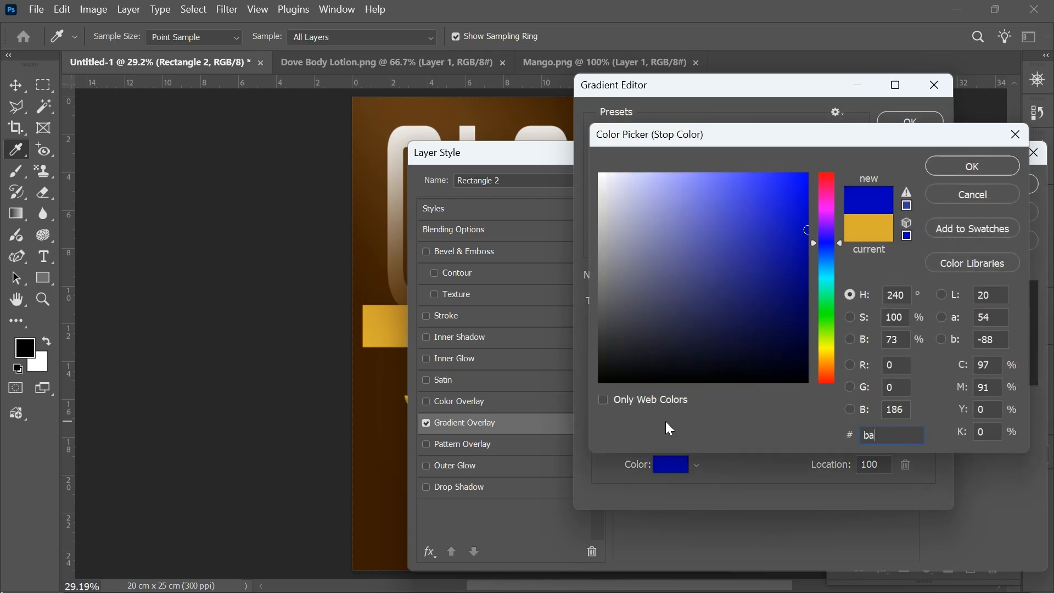
type("81")
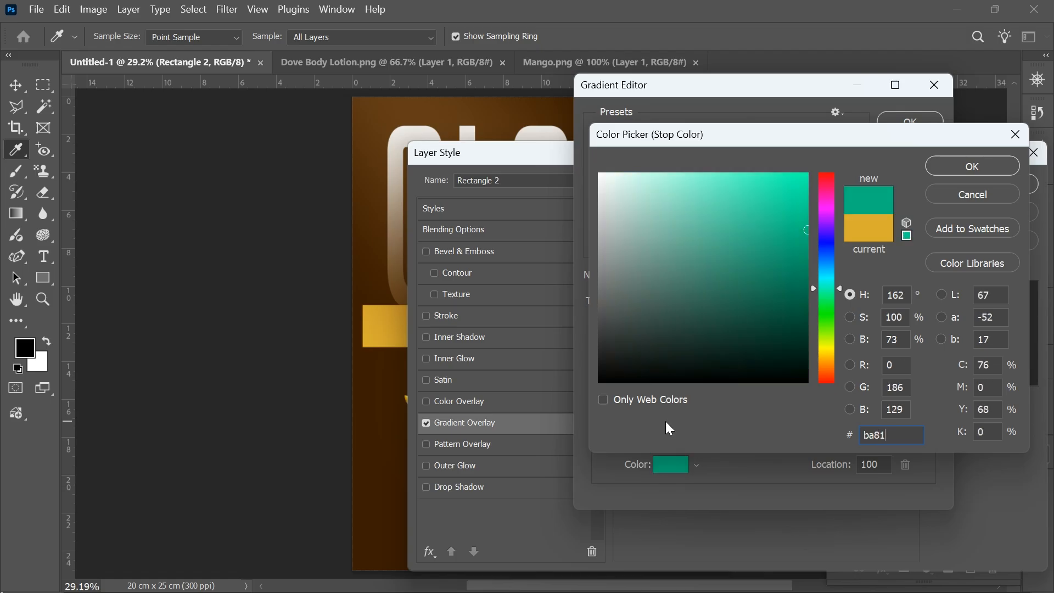
type("30")
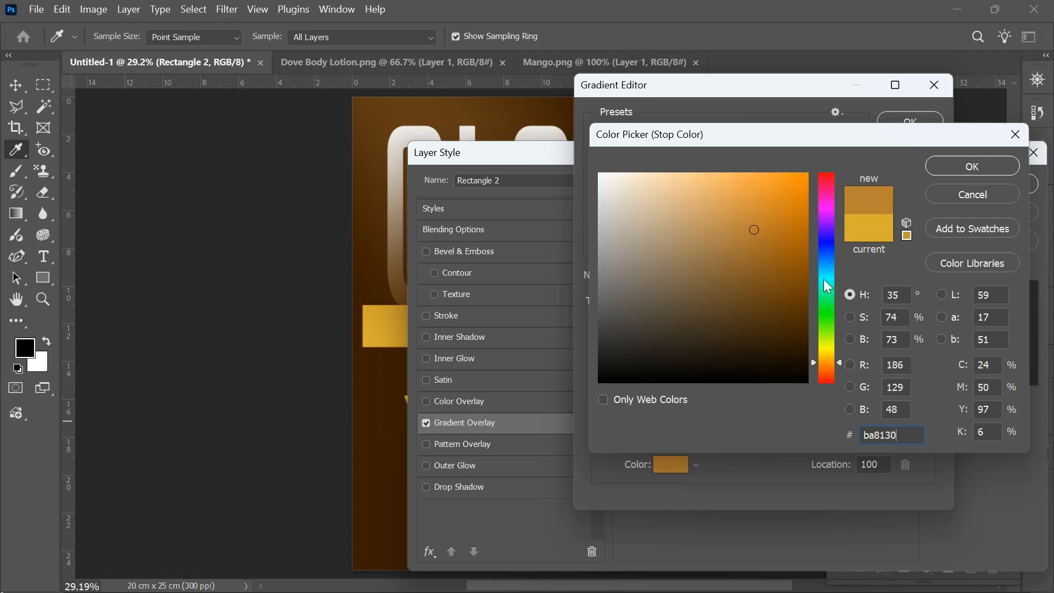
left_click(953, 175)
left_click(911, 119)
left_click_drag(875, 155, 823, 371)
left_click(934, 406)
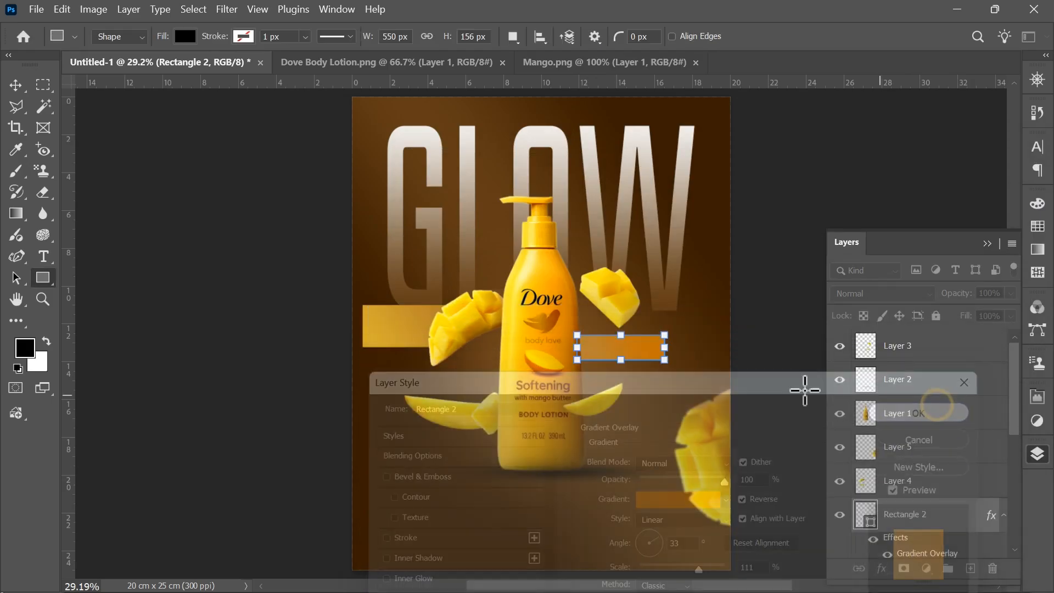
left_click(743, 383)
Start a text line centrally below the bottle and set its text colour to white (ffffff).
left_click(43, 256)
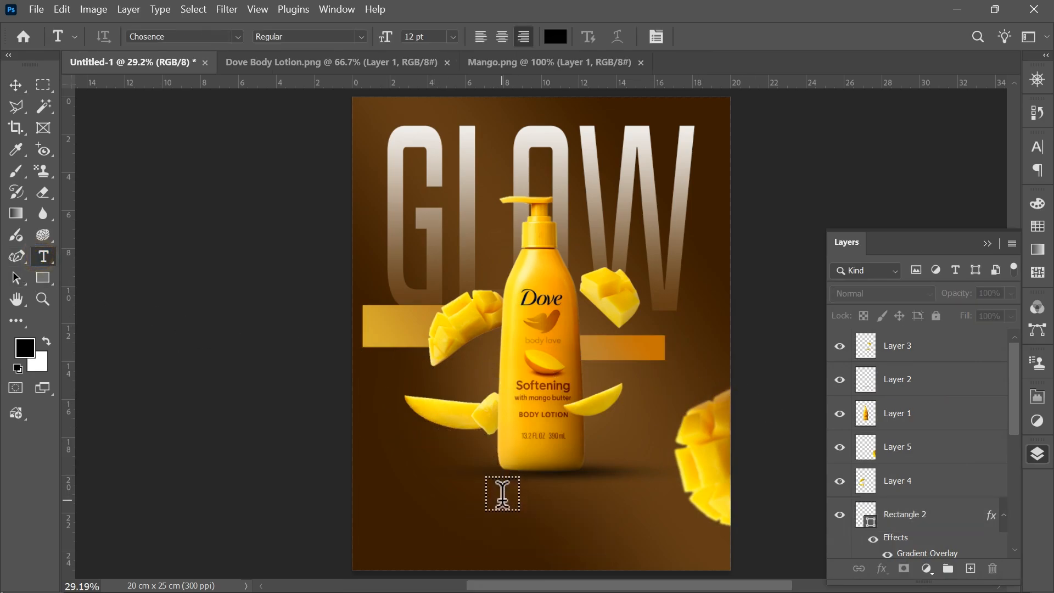
left_click(500, 514)
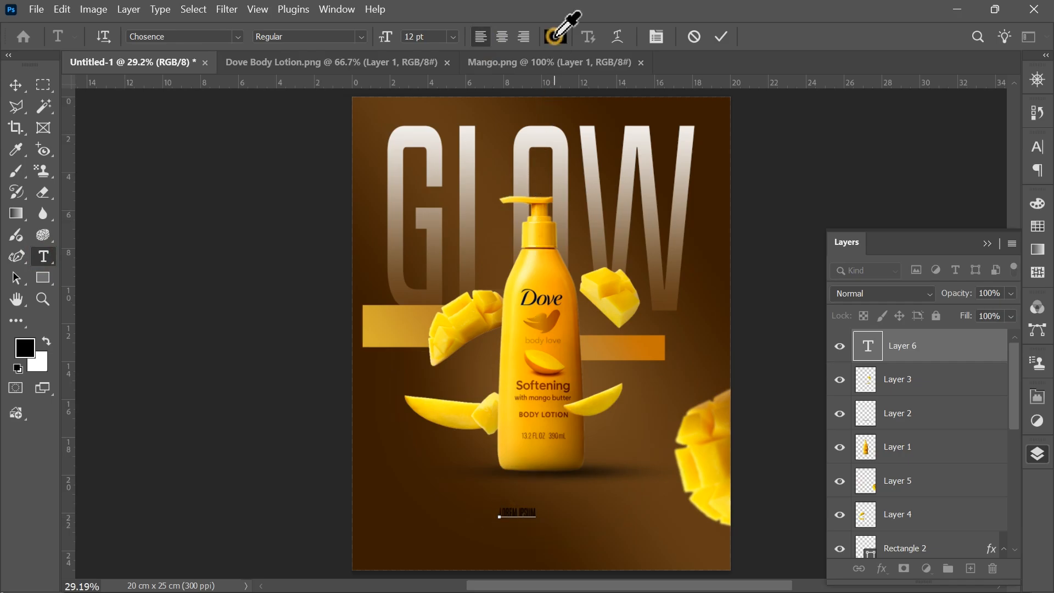
left_click(555, 36)
left_click(560, 158)
left_click(560, 134)
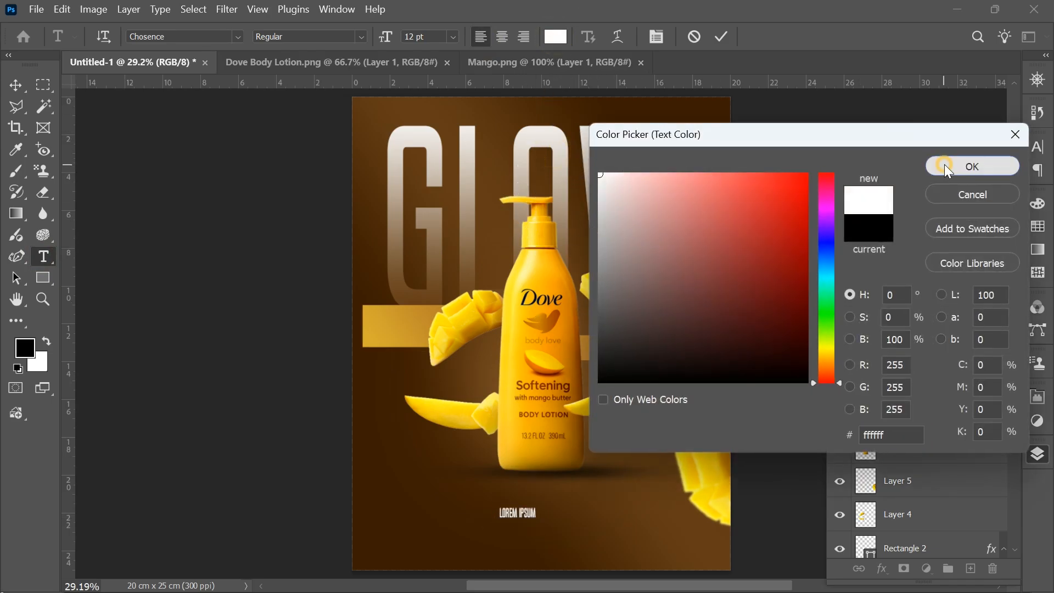
left_click(944, 164)
Change the placeholder text's font to Century Gothic and enlarge it to 23 pt.
left_click(1038, 146)
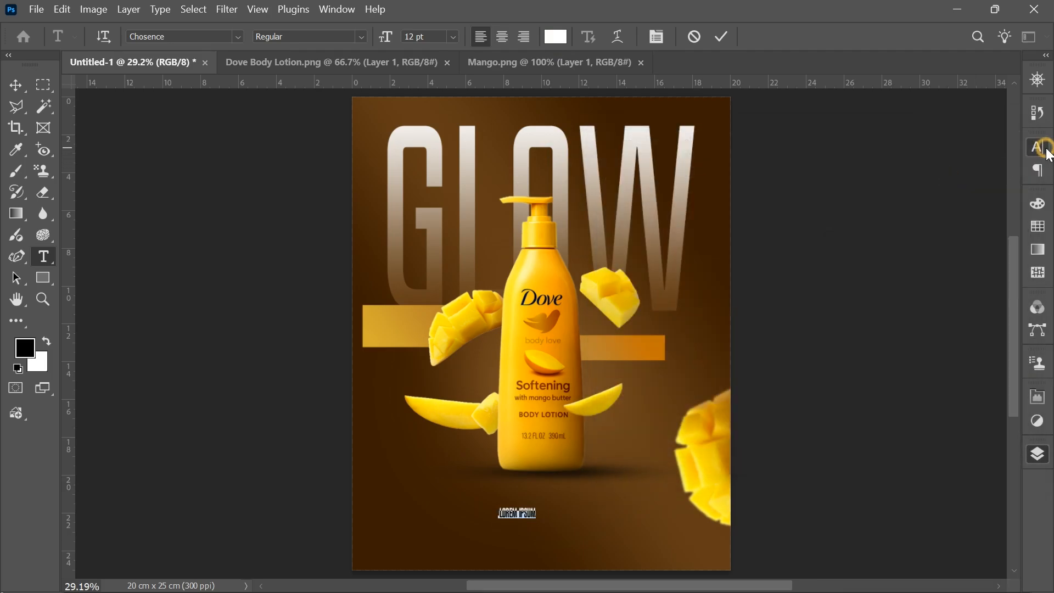
left_click(943, 172)
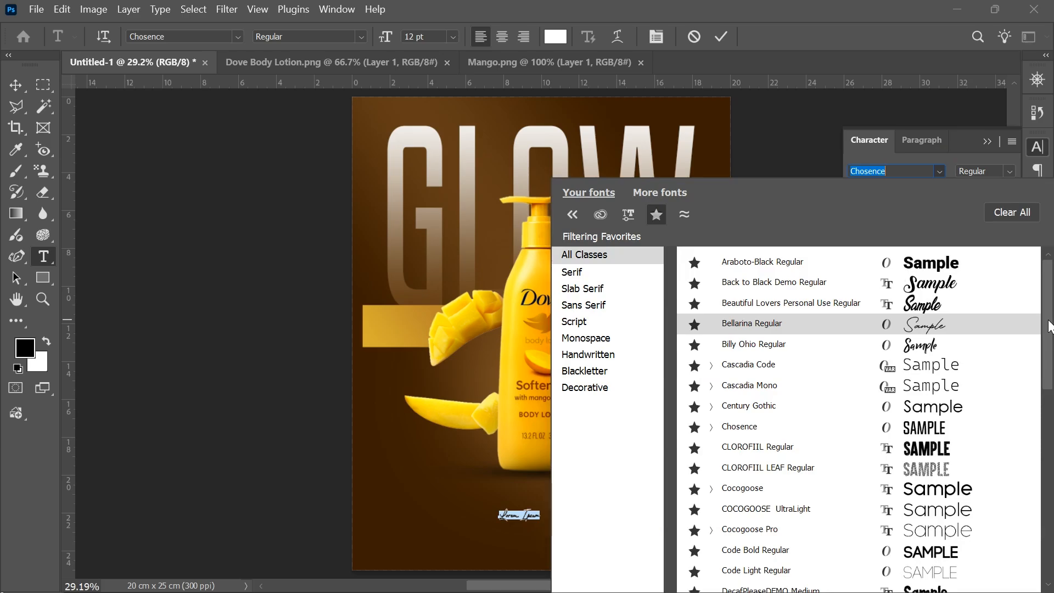
left_click(927, 407)
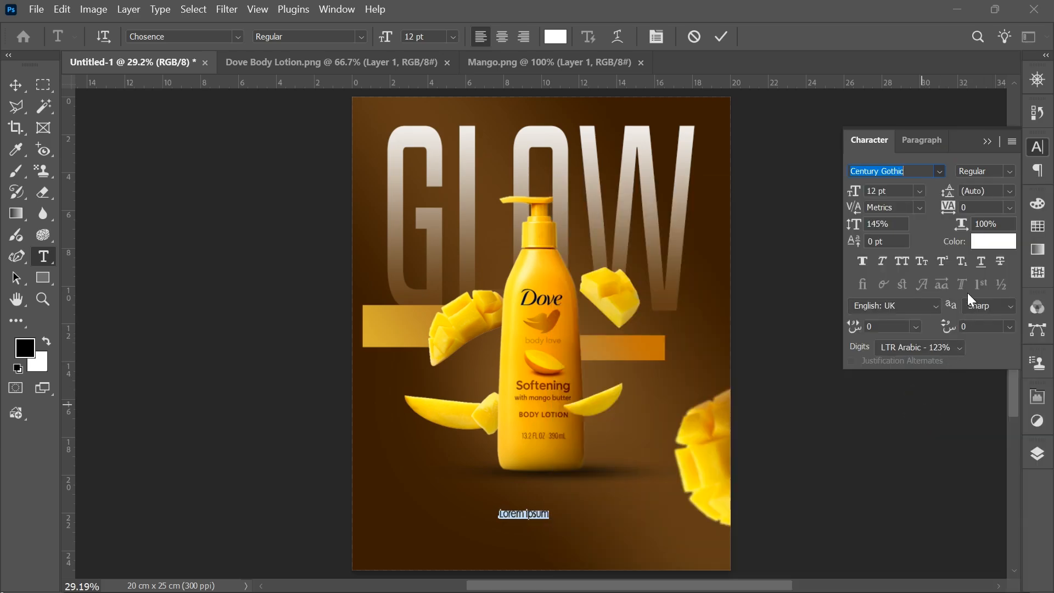
left_click(1037, 147)
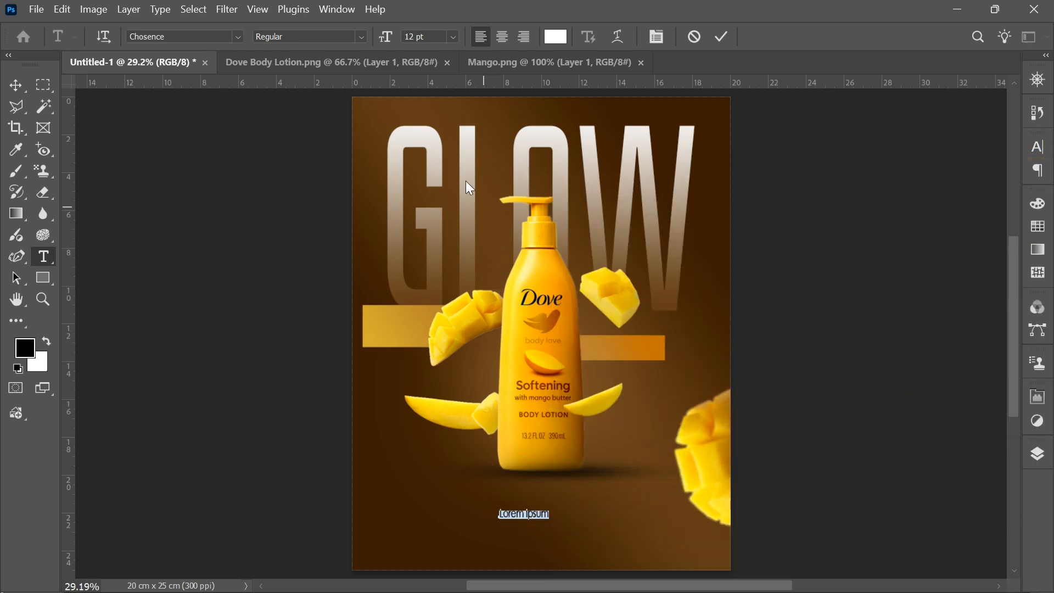
left_click_drag(385, 36, 398, 38)
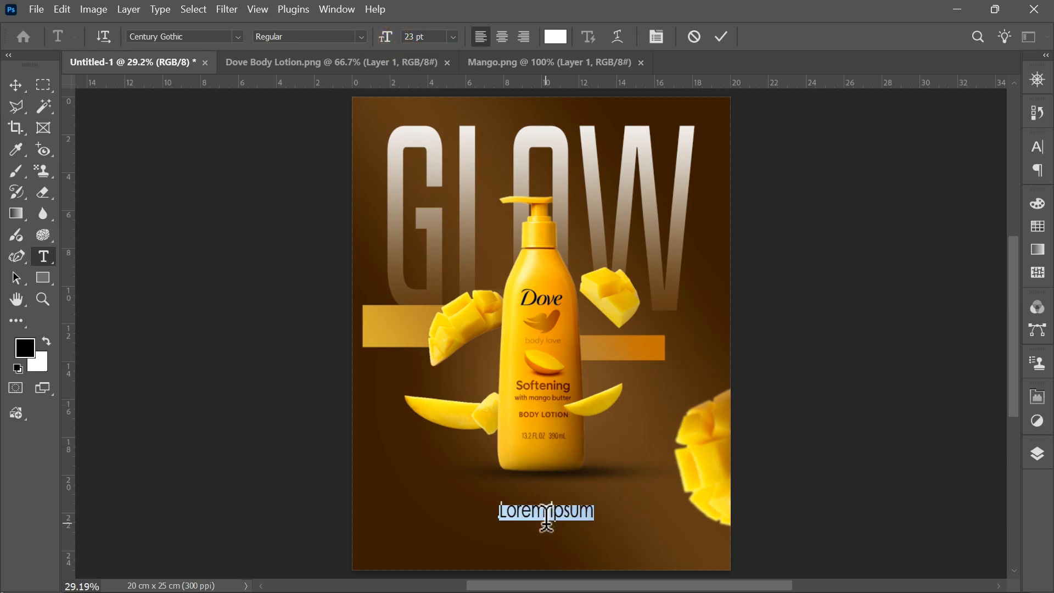
Replace the placeholder text with "Glow with every touch." and set the line to left-to-right direction with left alignment.
type("G")
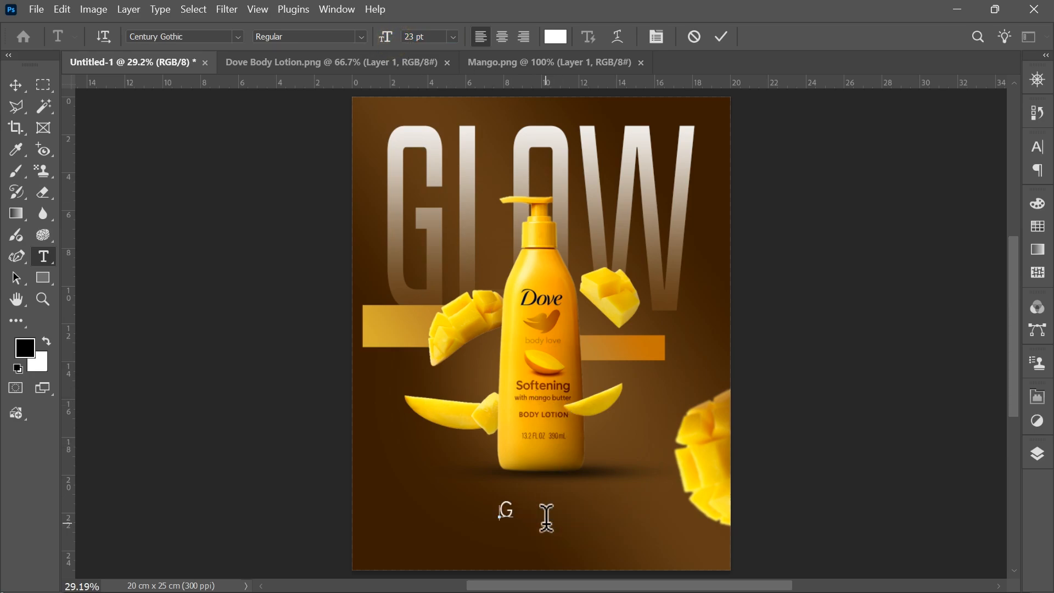
type("low with every touch")
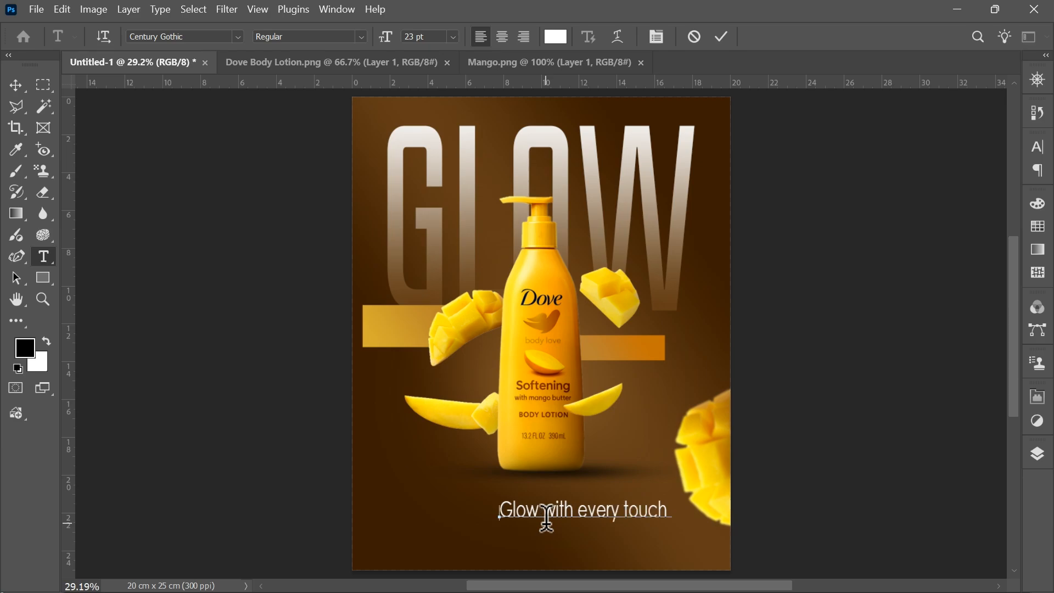
key("ctrl+a")
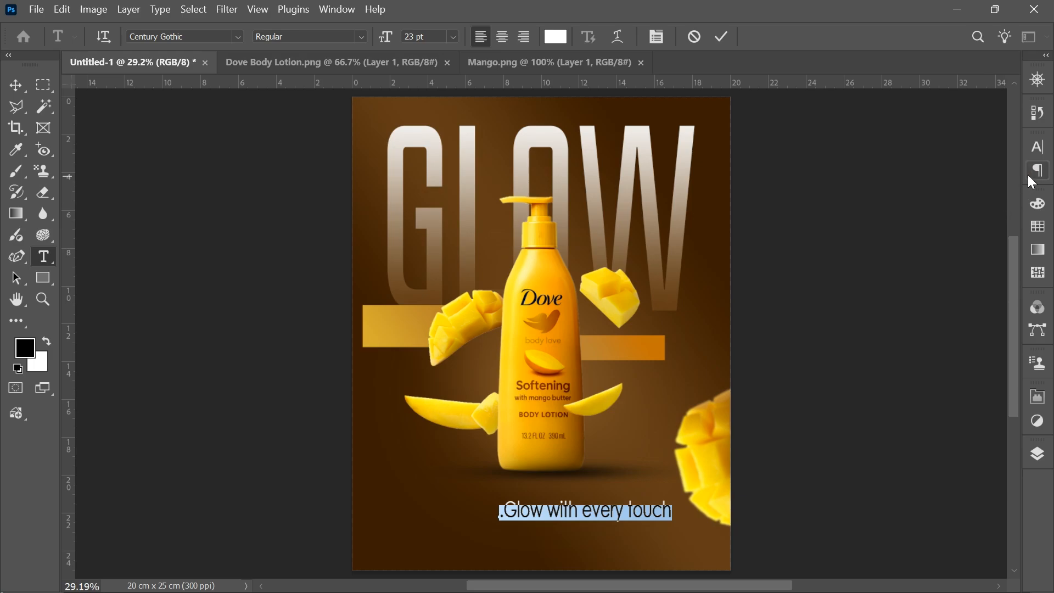
left_click(1032, 173)
key("ctrl+shift+r")
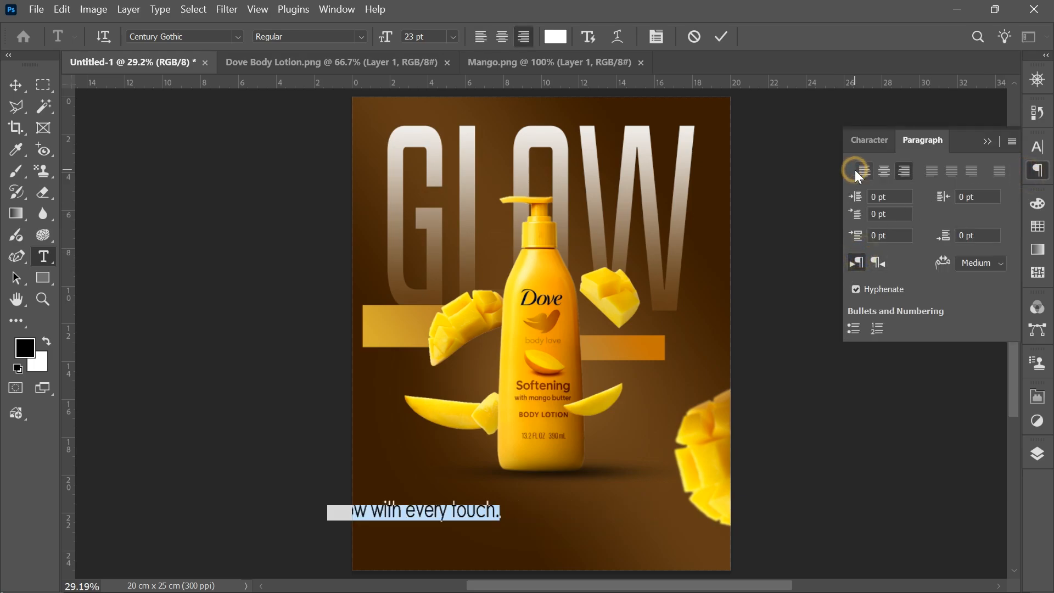
left_click(858, 172)
left_click(1038, 171)
Set the tagline's font style to Bold and centre the line just below the bottle.
left_click_drag(604, 540, 588, 535)
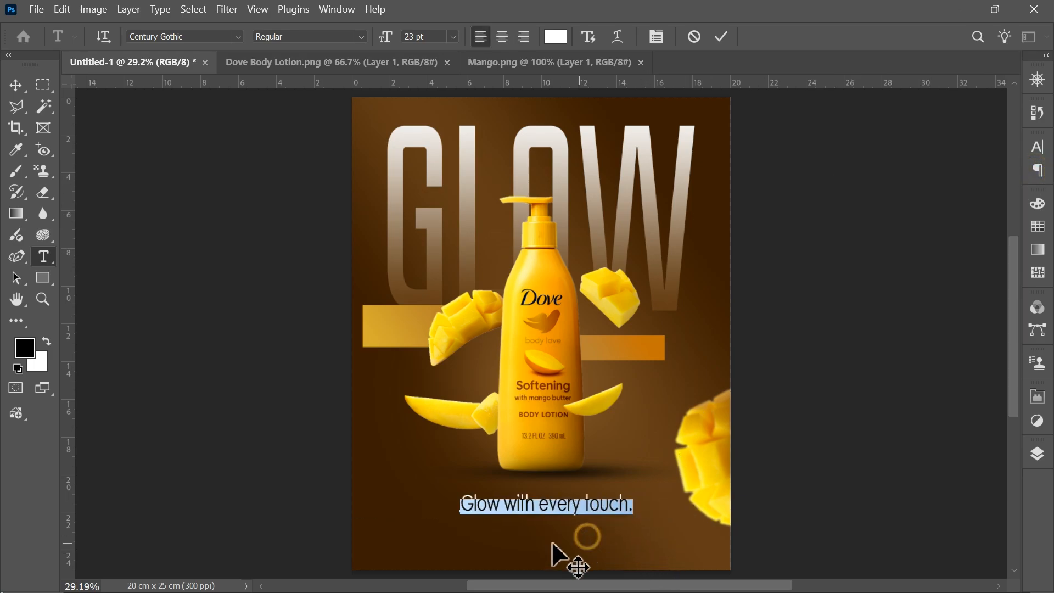
left_click(1038, 152)
left_click(1009, 171)
left_click(994, 228)
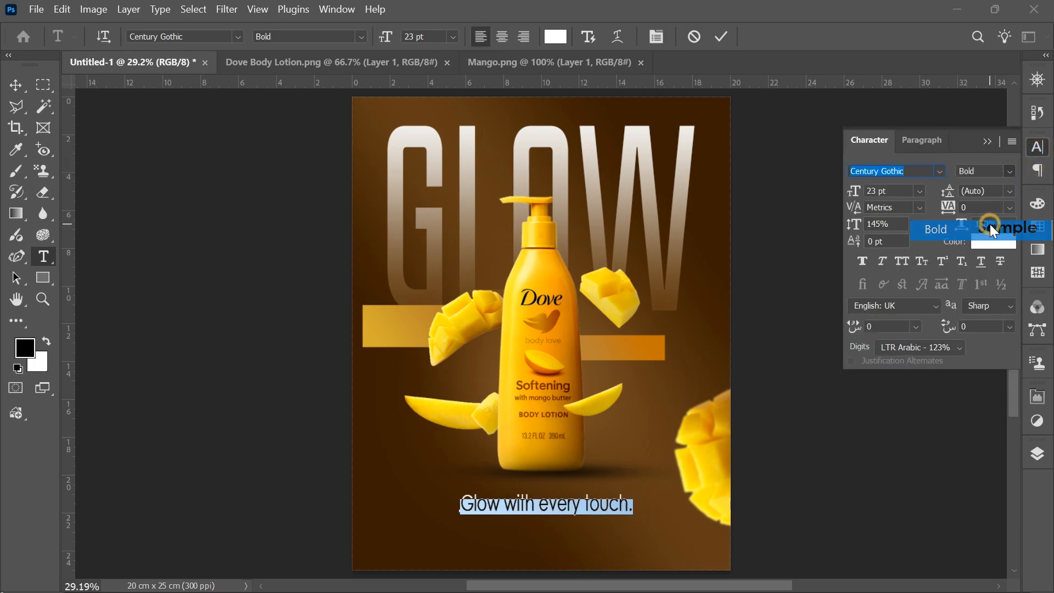
left_click(15, 85)
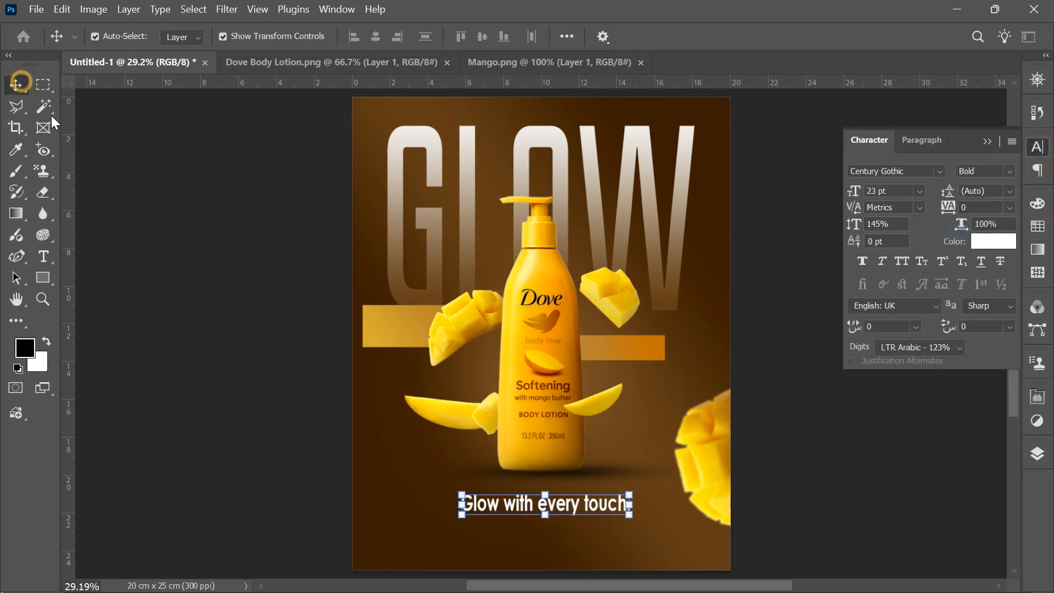
left_click_drag(487, 509, 478, 503)
Set the tagline's tracking to 100 and scale the text down to about 92% beneath the bottle.
left_click(1011, 207)
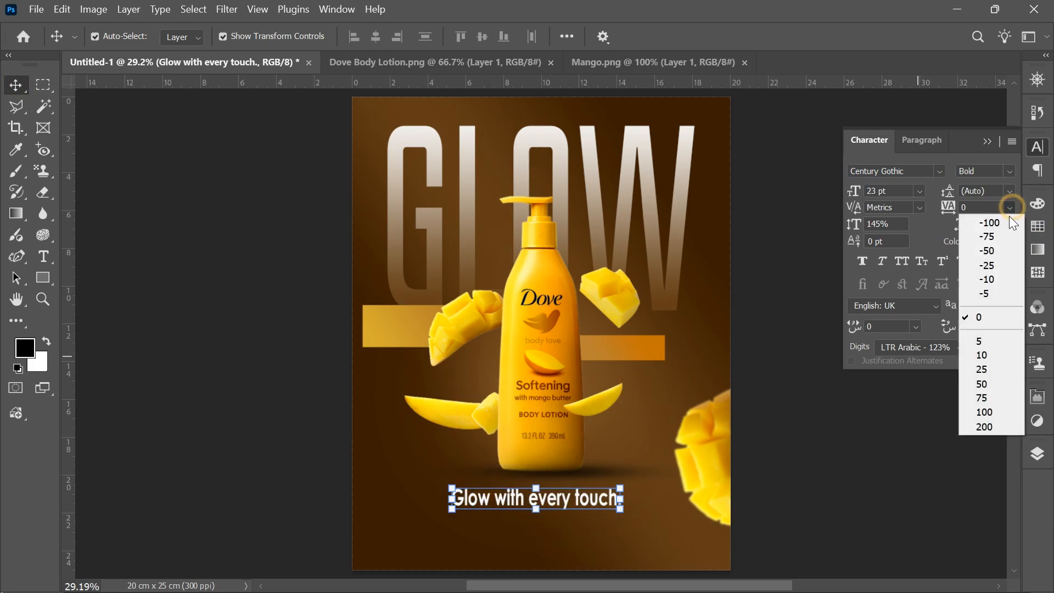
left_click(989, 420)
left_click_drag(595, 500, 581, 502)
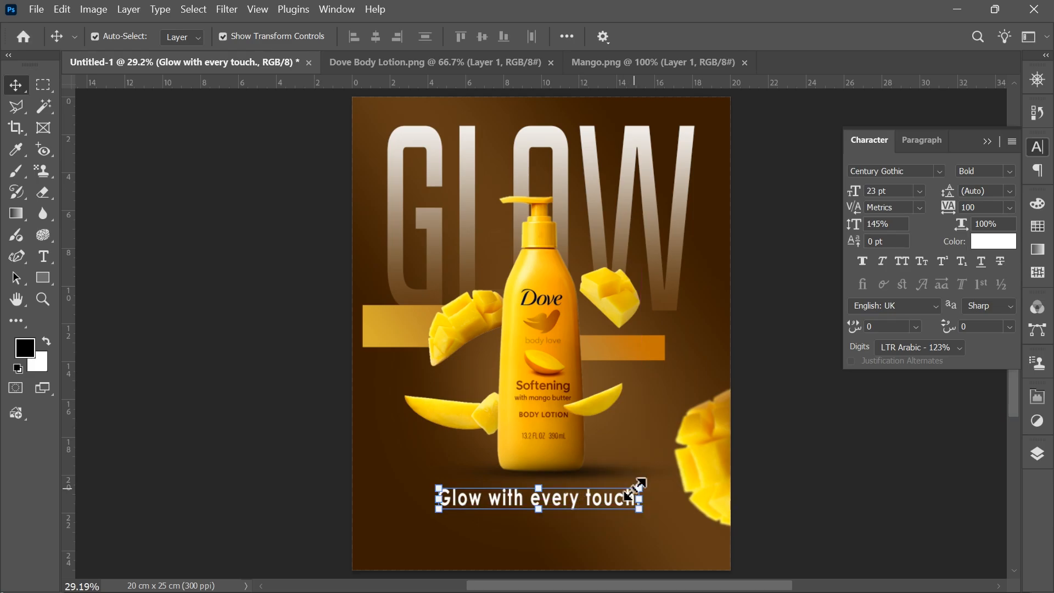
left_click_drag(638, 486, 628, 489)
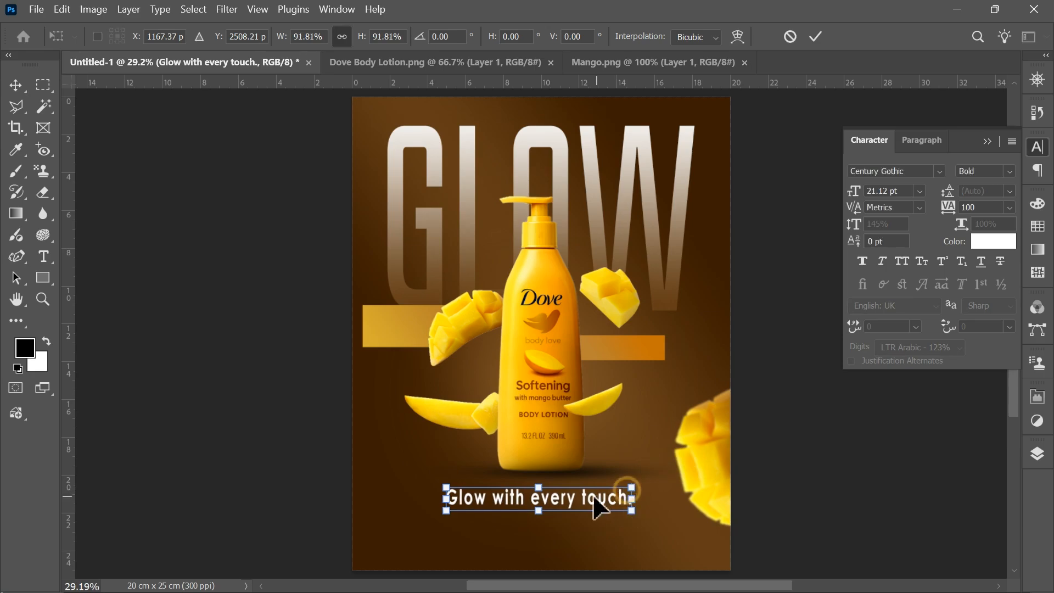
double_click(599, 508)
left_click(317, 496)
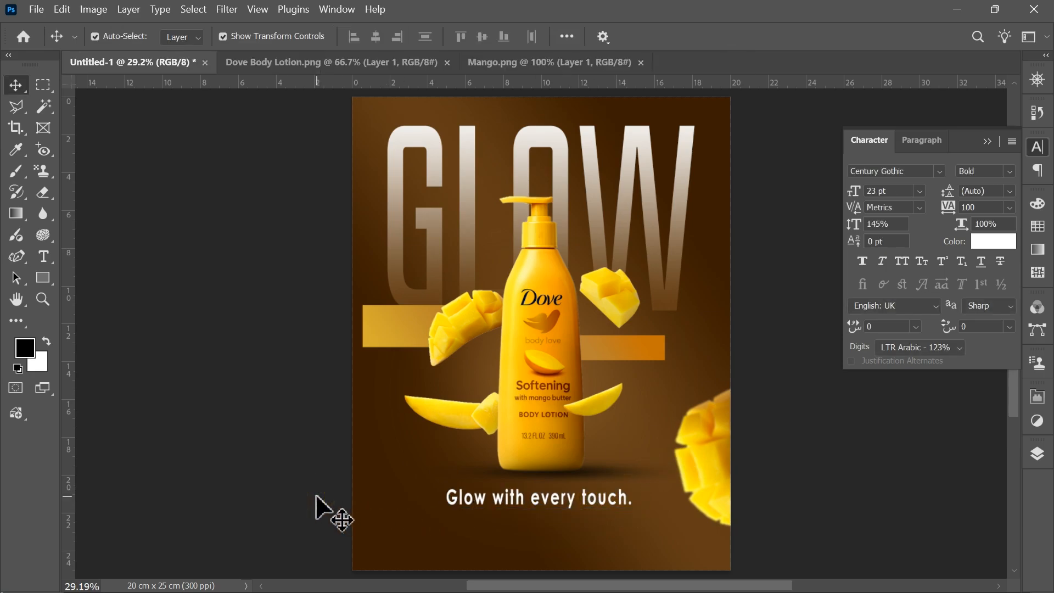
Add a wide placeholder paragraph box below the tagline and set its text to 15 pt Century Gothic Regular.
left_click(44, 256)
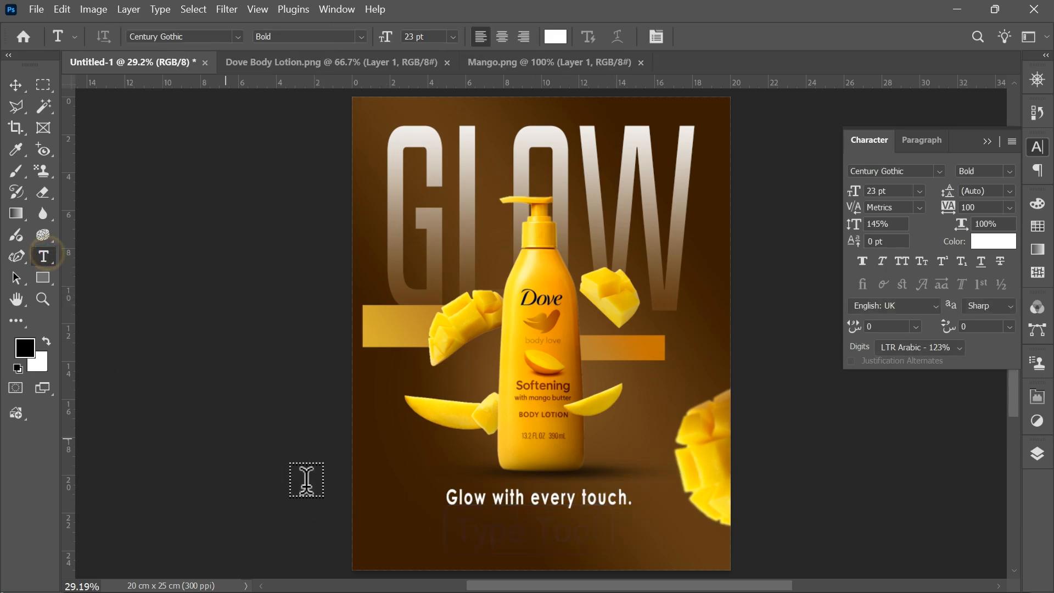
left_click_drag(396, 534, 674, 560)
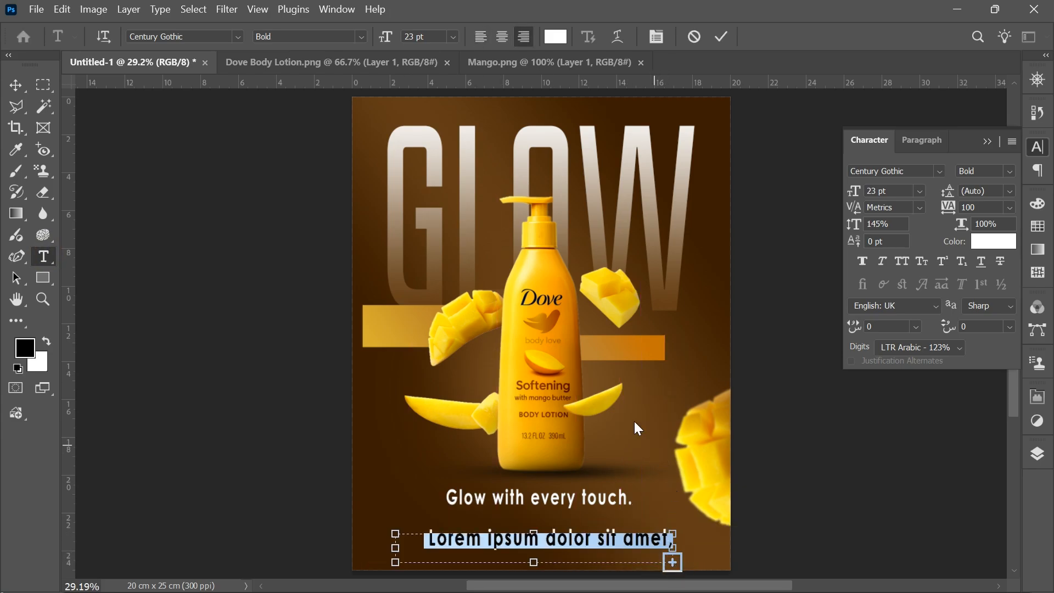
left_click_drag(387, 36, 383, 35)
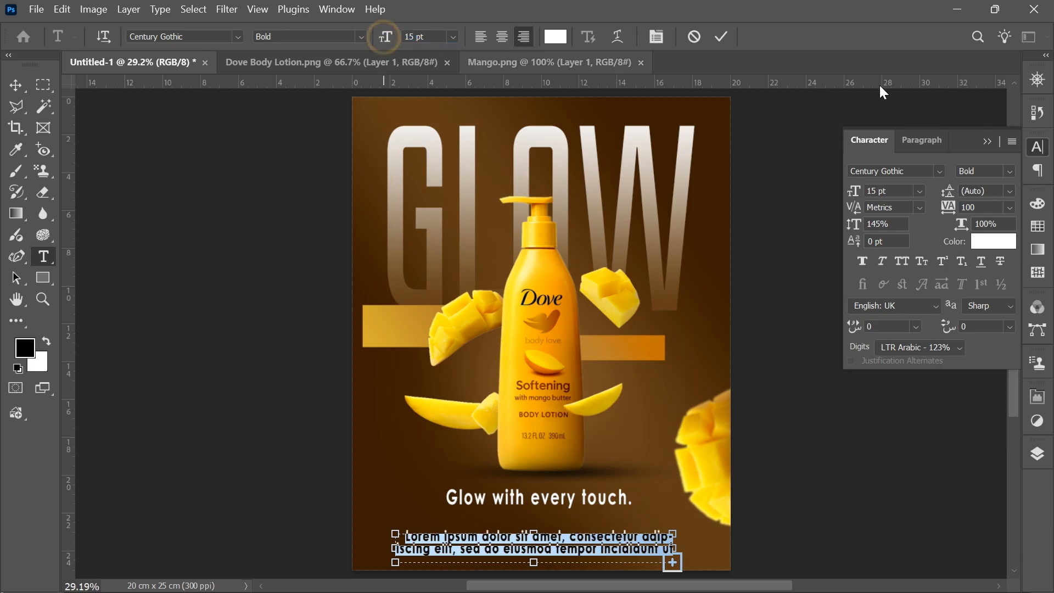
left_click(1008, 173)
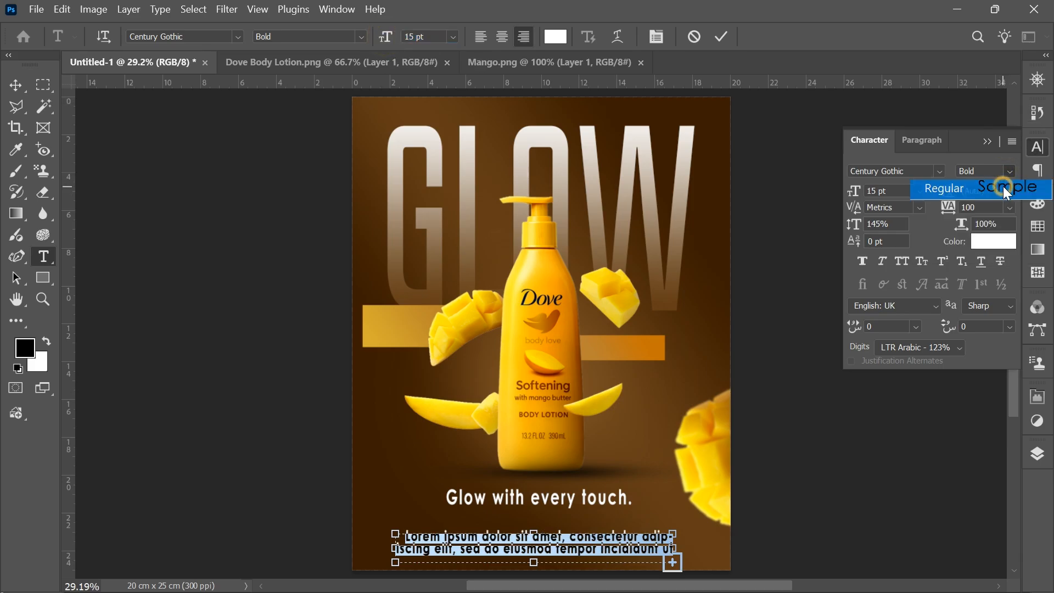
left_click(1003, 186)
Resize the placeholder paragraph box to show a single line and place it closely below the tagline.
left_click_drag(533, 562, 533, 555)
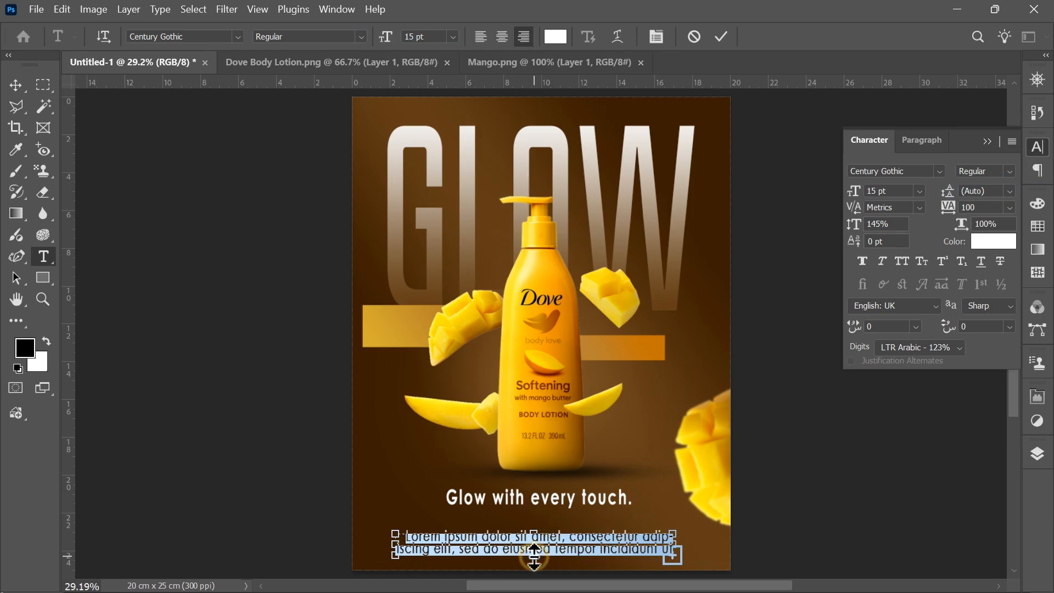
left_click_drag(396, 547, 387, 546)
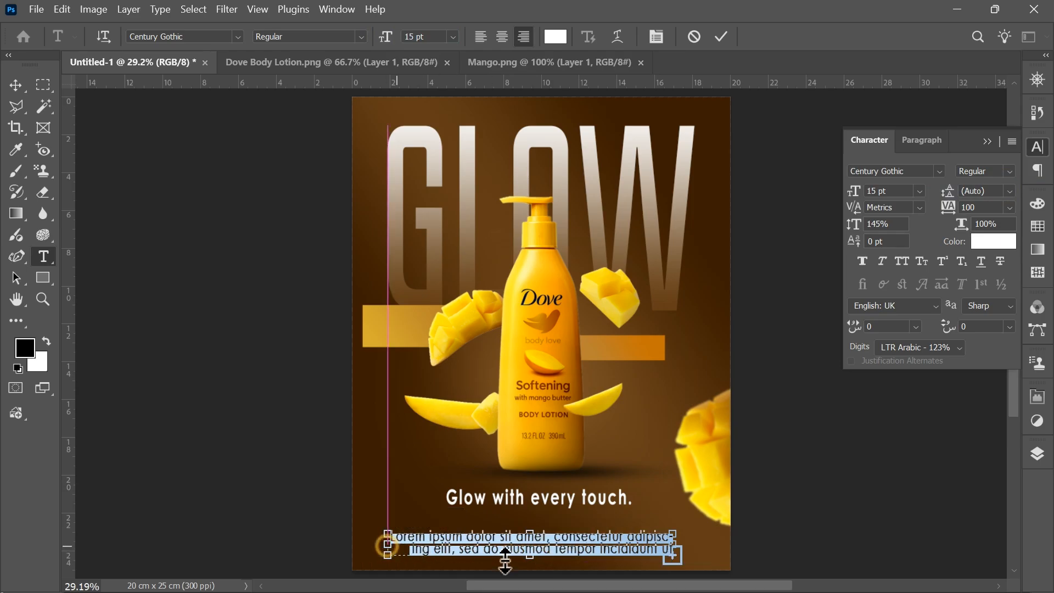
left_click_drag(533, 556, 533, 554)
left_click(16, 85)
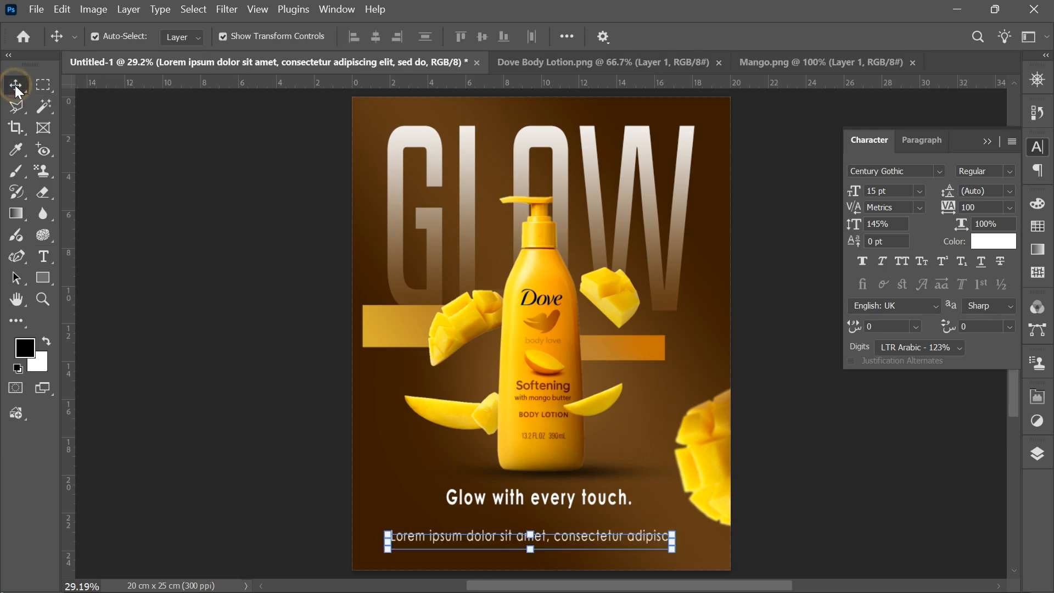
left_click_drag(466, 539, 470, 532)
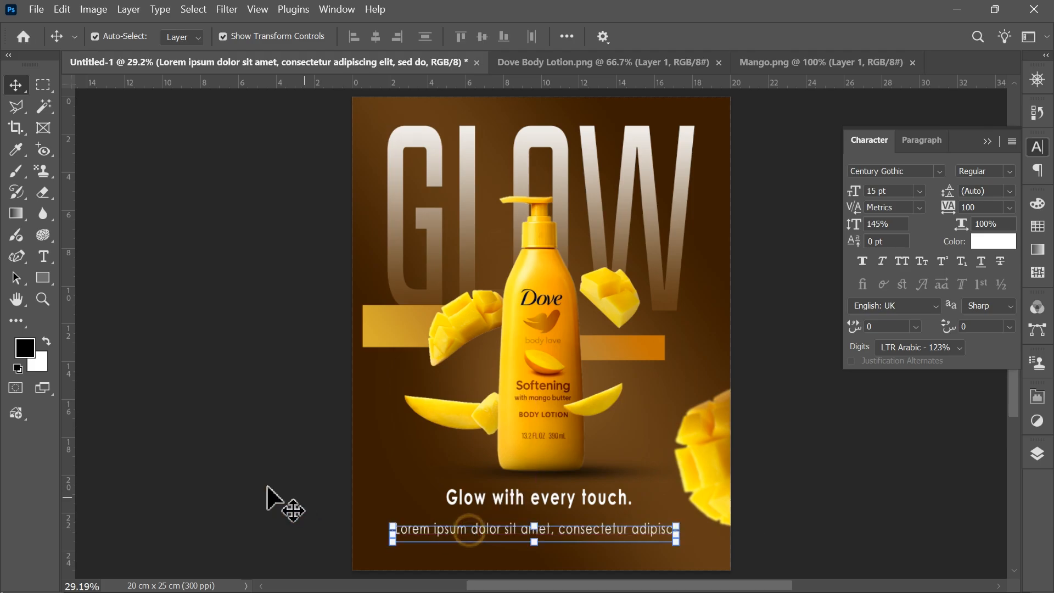
left_click(308, 477)
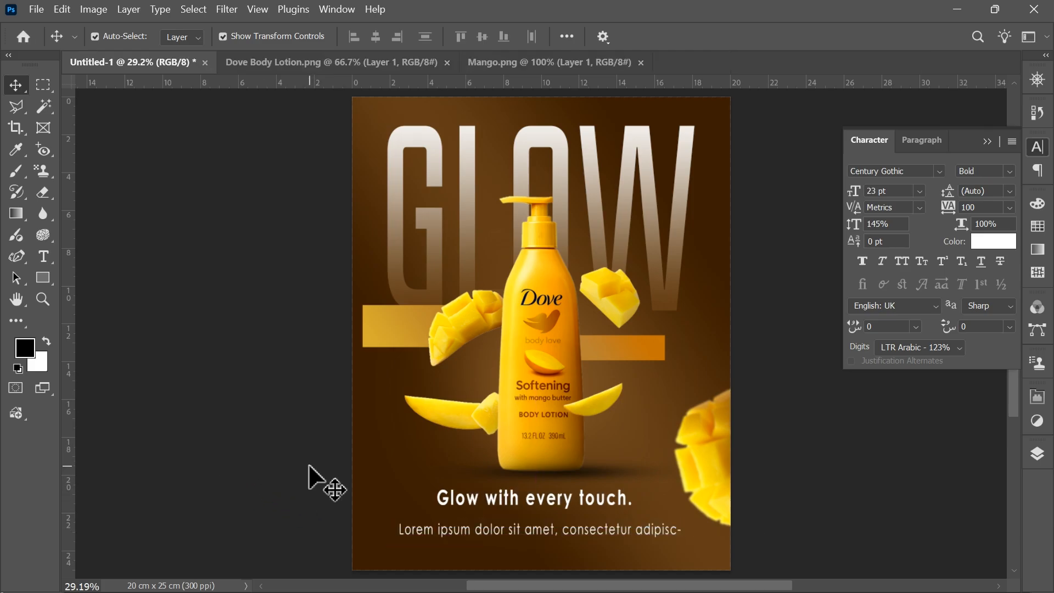
Add a left-aligned text reading "Instant Glow" on two lines over the yellow label box beside the bottle.
left_click(44, 256)
left_click(377, 321)
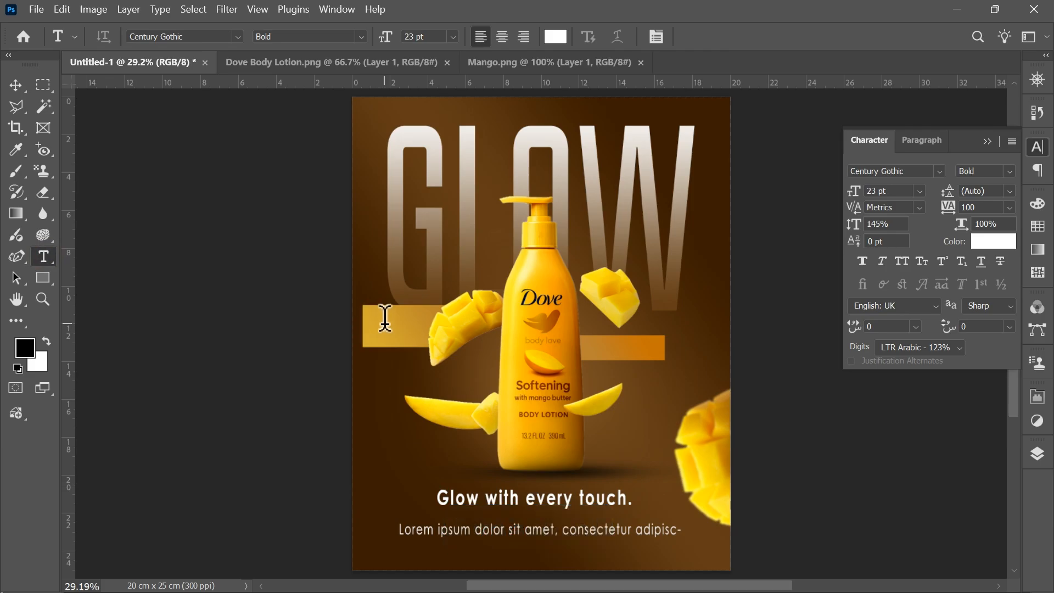
left_click(377, 321)
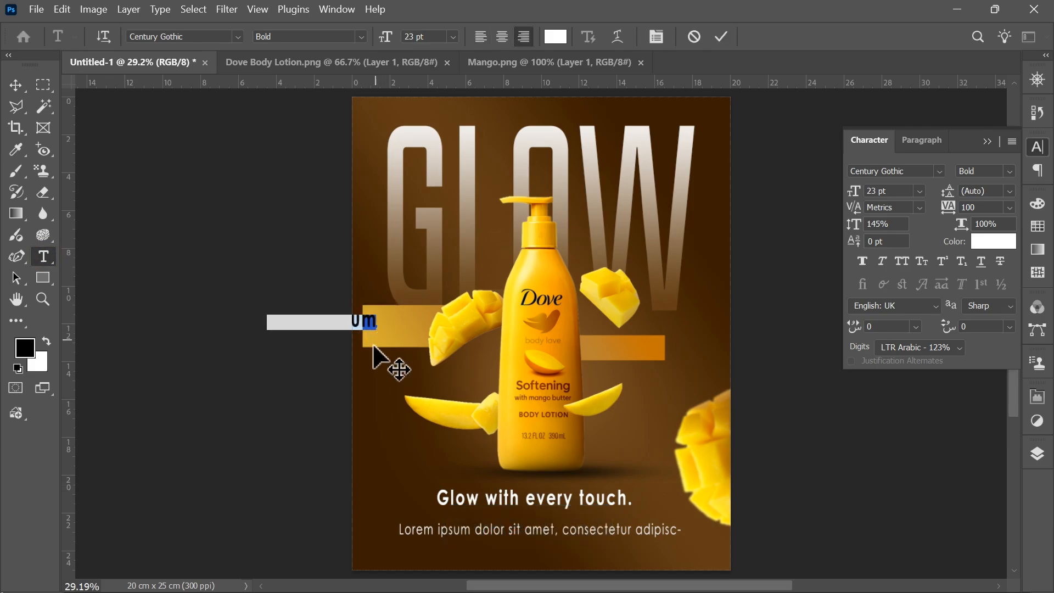
left_click(480, 37)
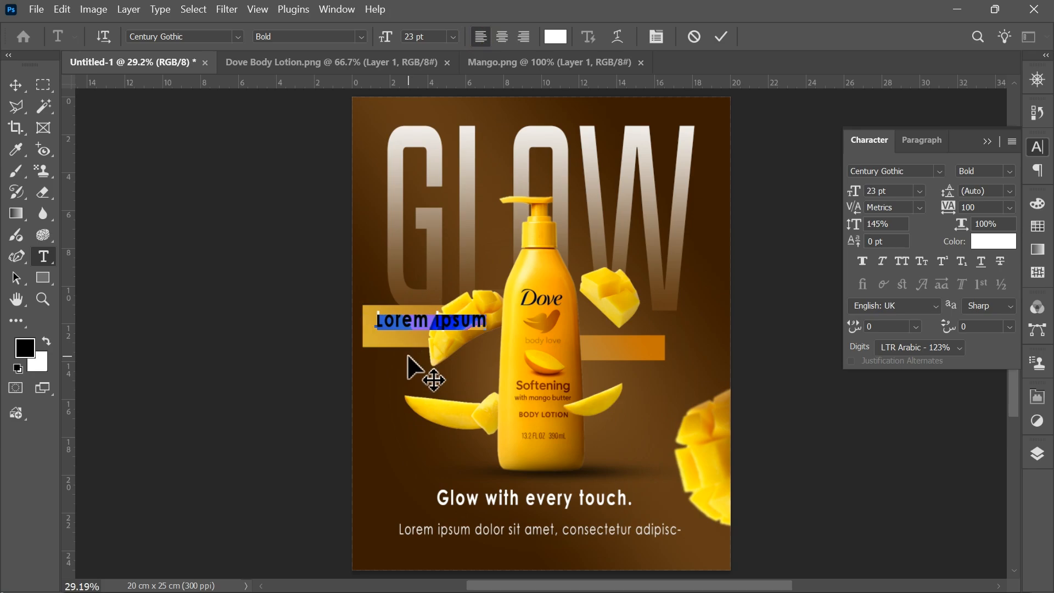
type("Instant")
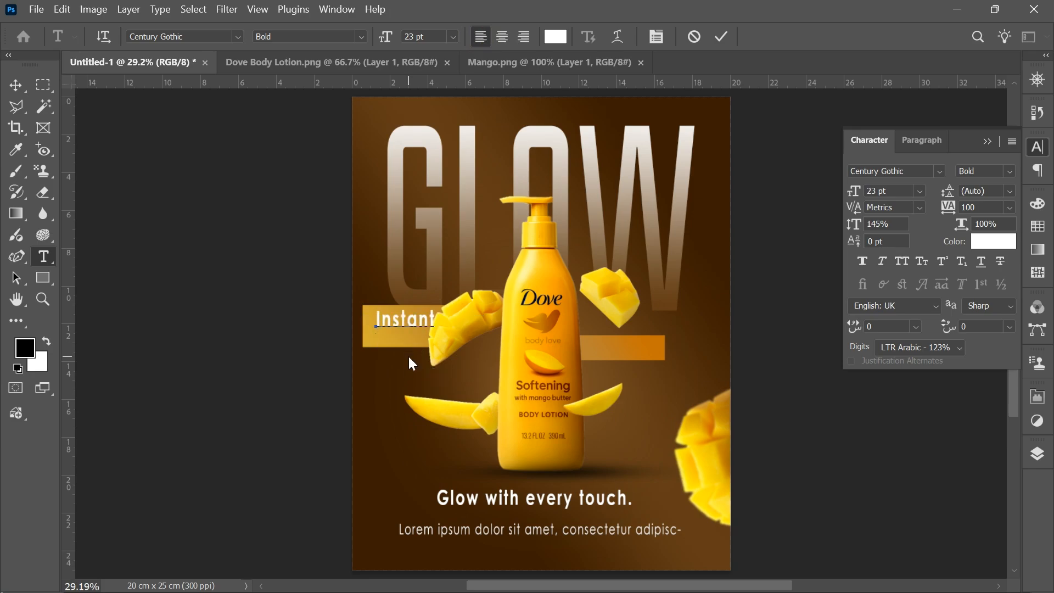
Change the "Instant Glow" font to COCOGOOSE UltraLight and move the text onto the yellow label box.
key("ctrl+a")
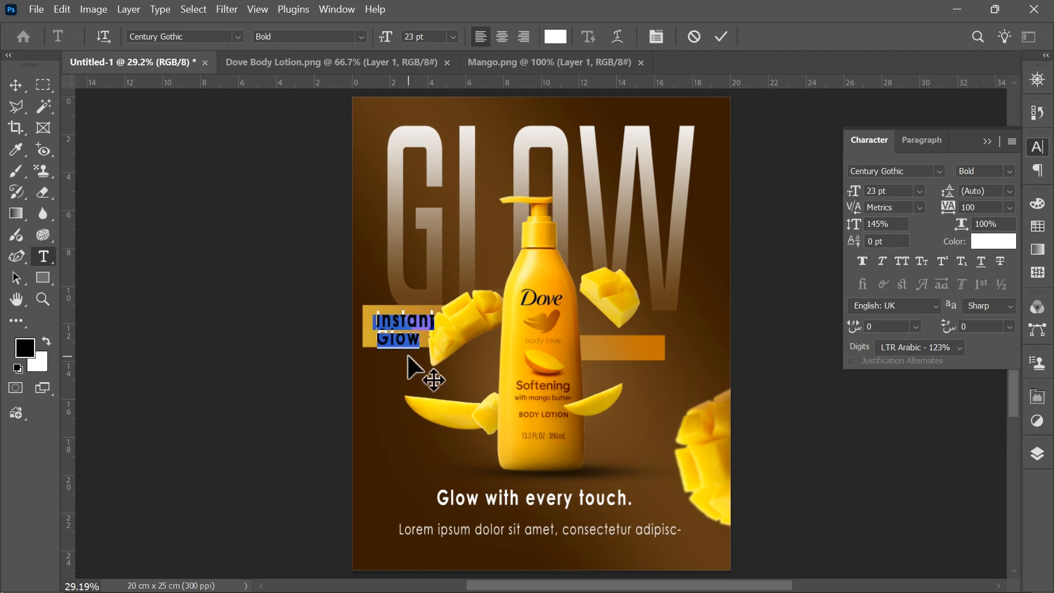
left_click(939, 172)
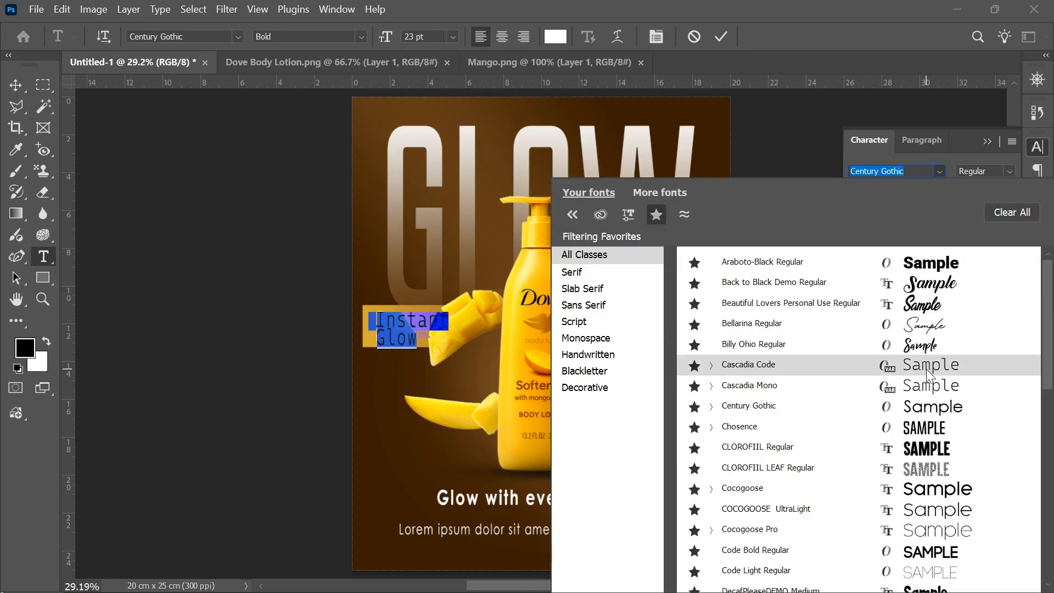
left_click(928, 514)
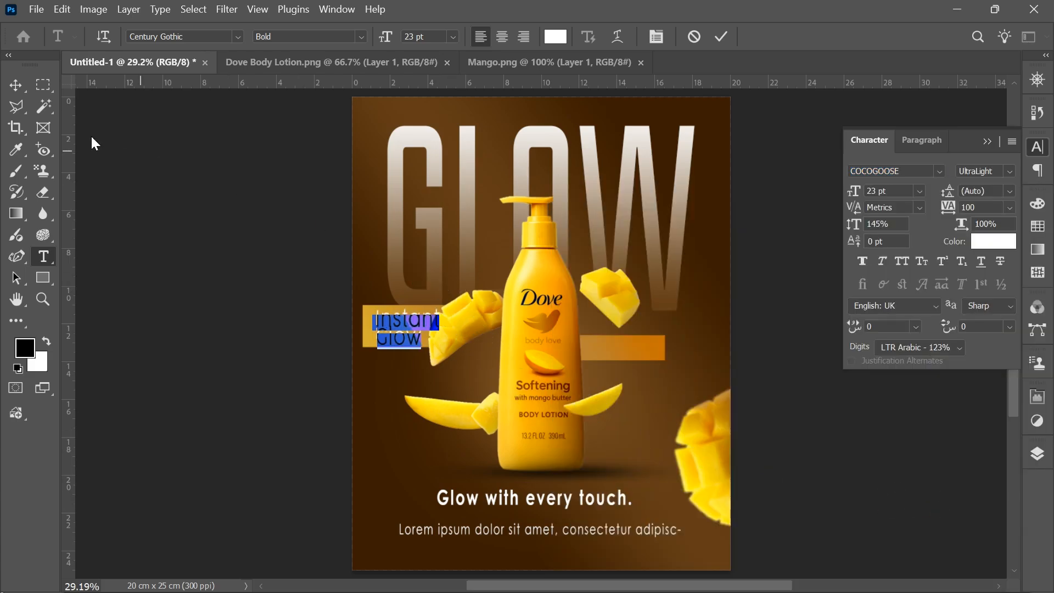
left_click(19, 90)
left_click_drag(405, 329, 393, 318)
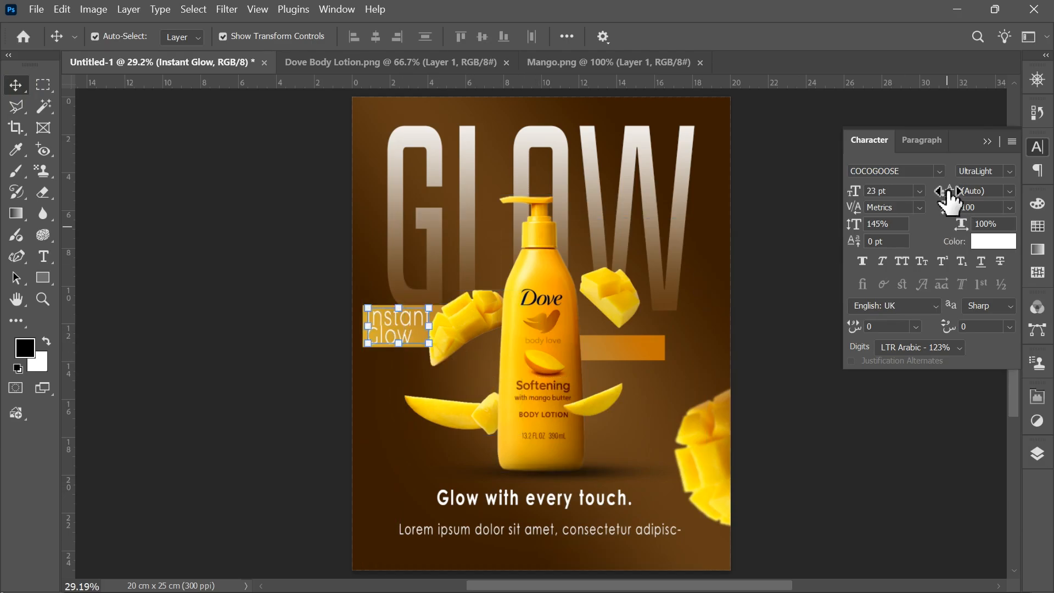
Set the "Instant Glow" leading to 35 pt, then scale the text down to about 20.31 pt to fit its box.
left_click_drag(948, 193, 954, 190)
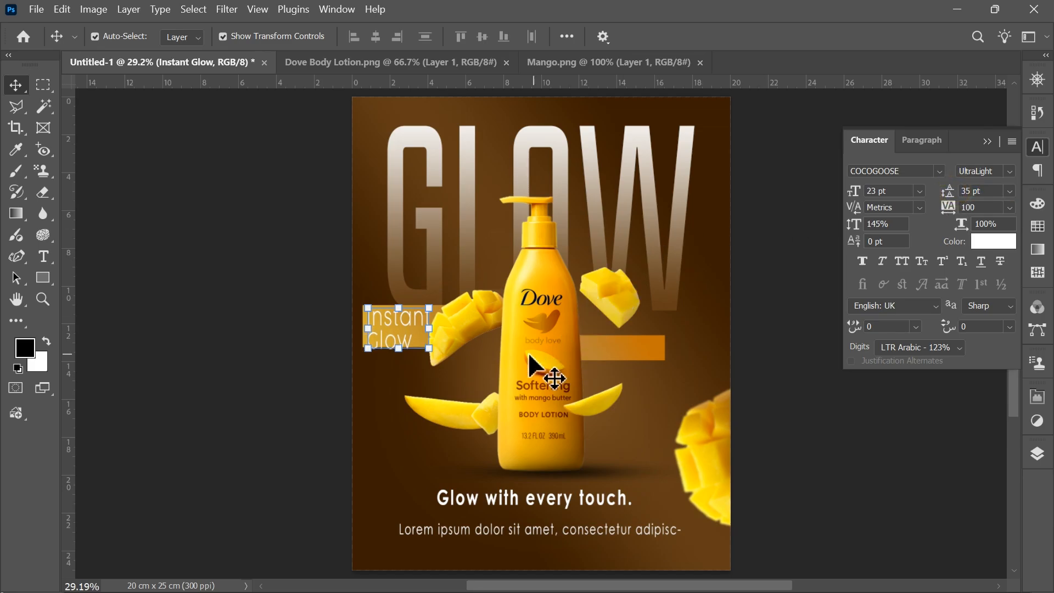
left_click(429, 350)
left_click_drag(428, 351, 422, 349)
key("Return")
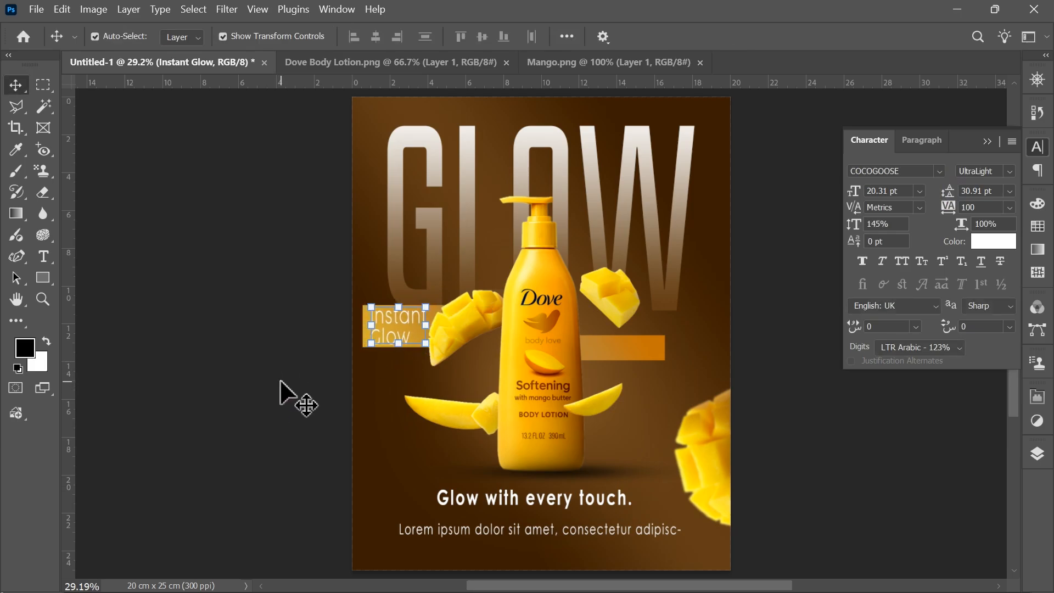
left_click(279, 379)
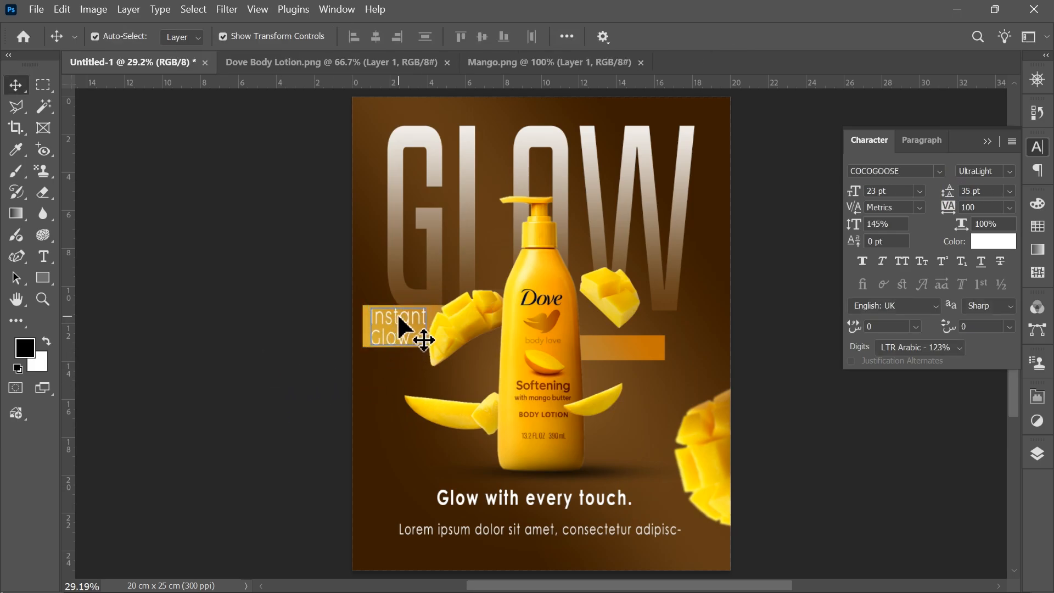
Duplicate the "Instant Glow" text onto the orange label box and replace the copy's wording with "100 ml".
left_click_drag(399, 319, 621, 344)
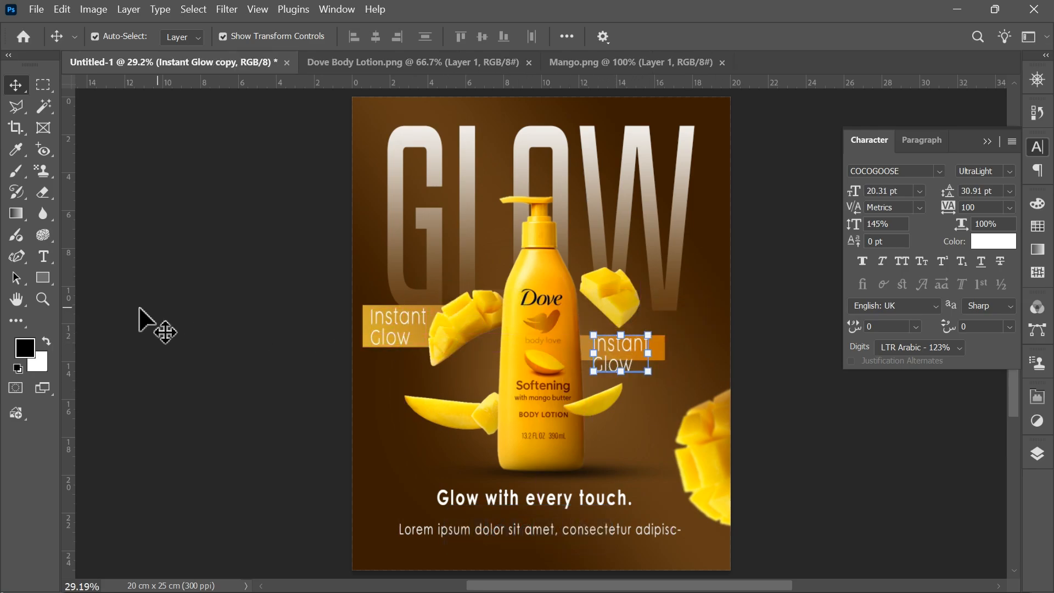
left_click(44, 256)
left_click(616, 363)
key("ctrl+a")
type("100")
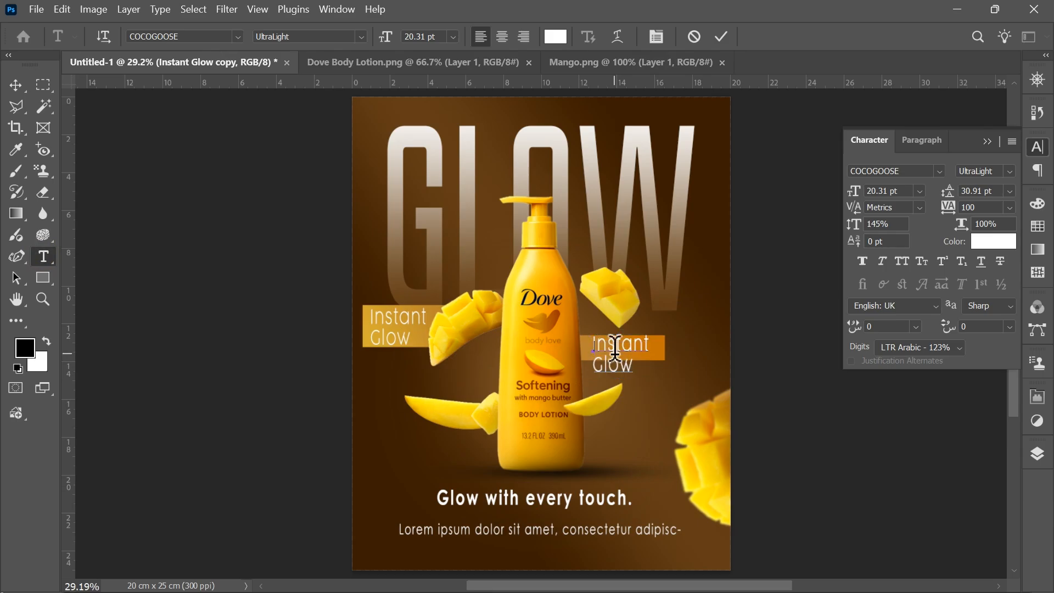
Replace the wording on the orange label box with "300 ml" and set its paragraph direction to left-to-right.
key("ctrl+a")
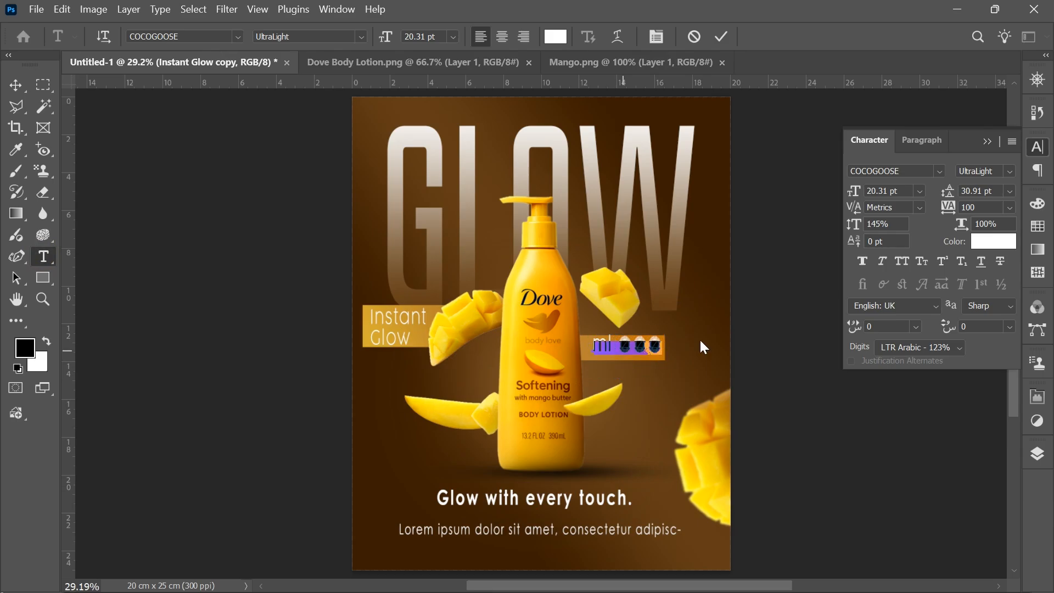
left_click(1037, 171)
left_click(861, 265)
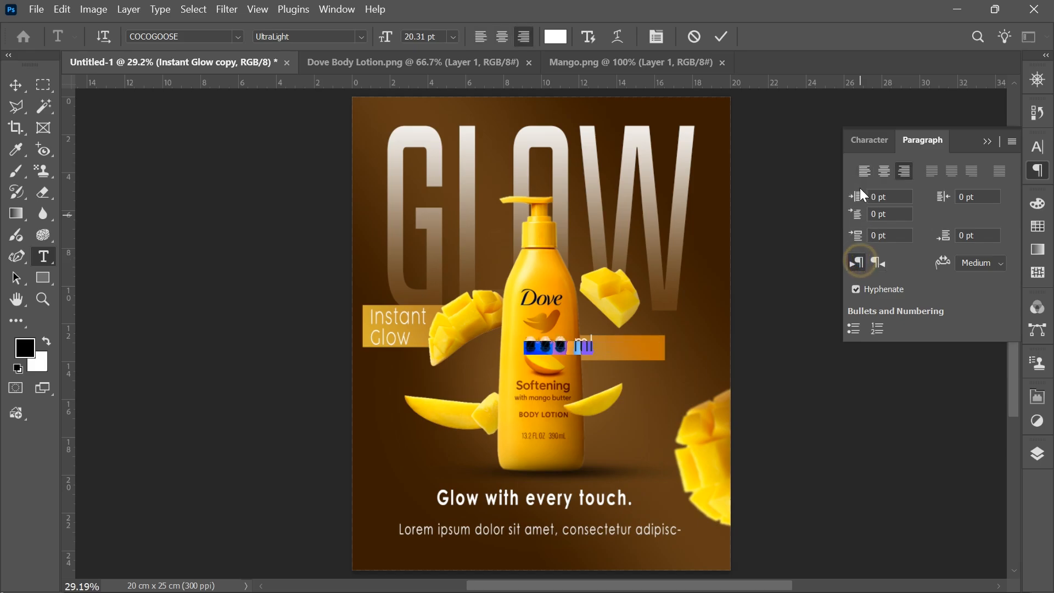
Change the font of the "300 ml" text to Century Gothic Regular.
left_click(1037, 147)
left_click(941, 171)
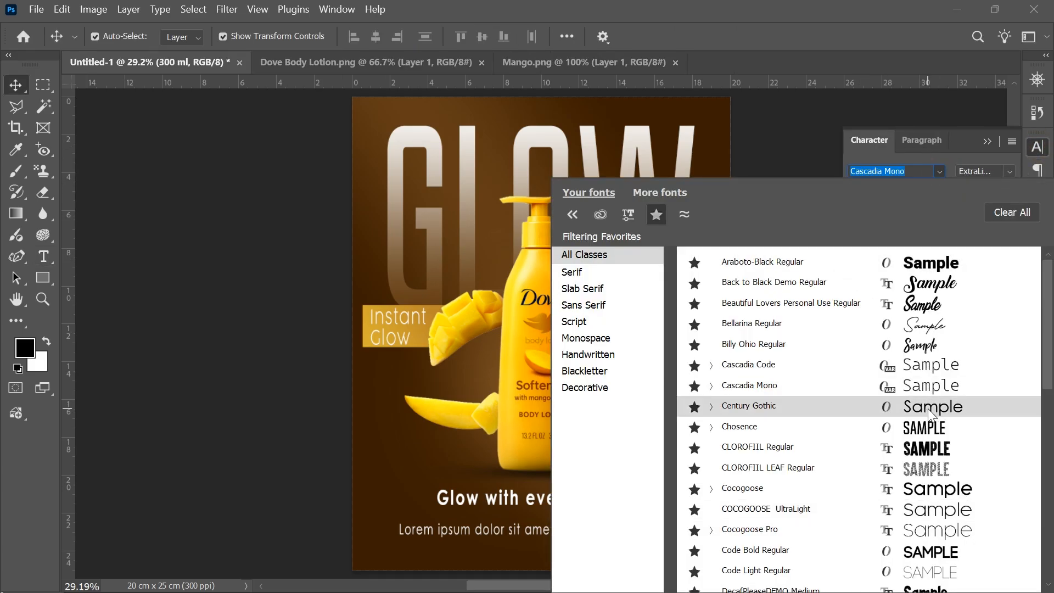
left_click(929, 413)
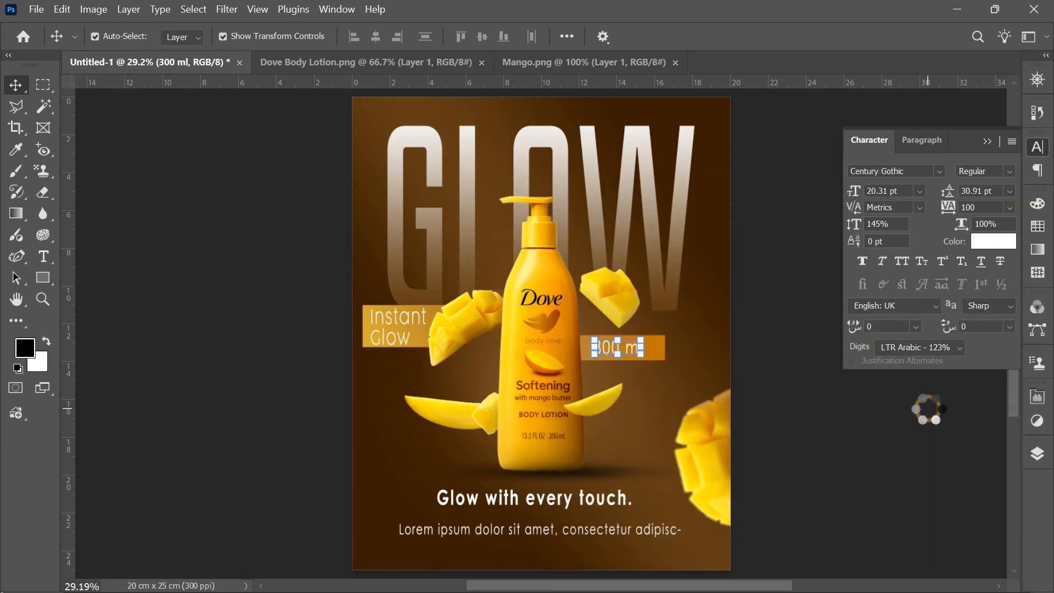
left_click(761, 380)
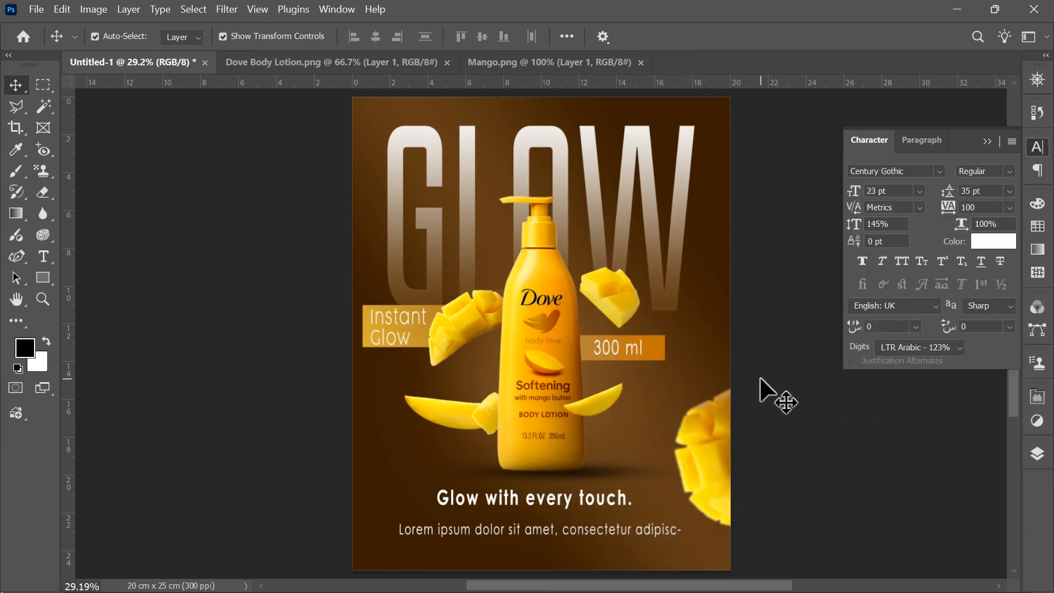
Stretch the "300 ml" text horizontally to about 123% of its width so it fills more of the orange label box.
left_click(632, 351)
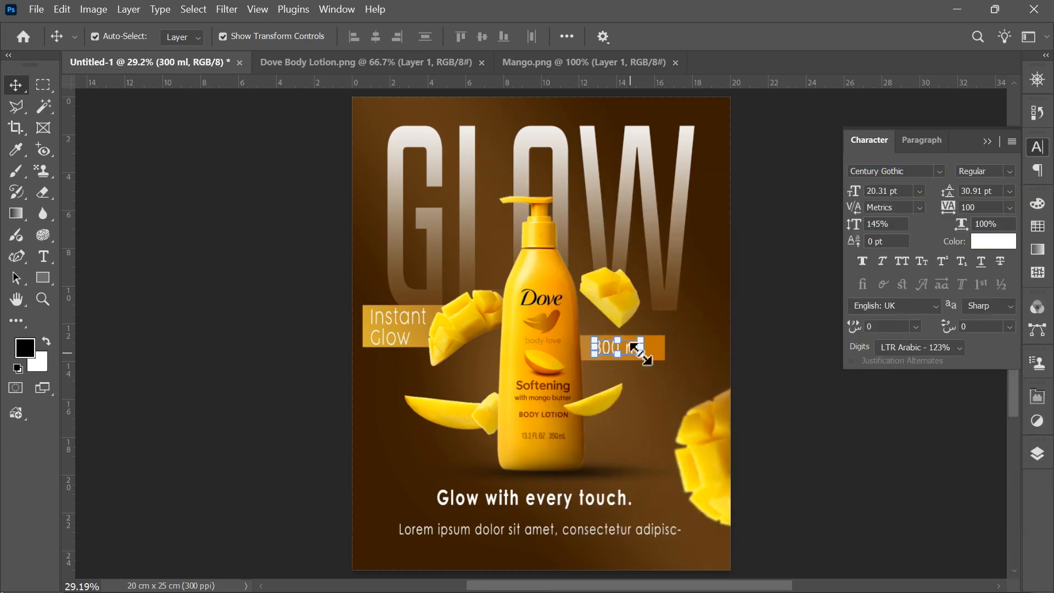
left_click_drag(638, 349, 655, 348)
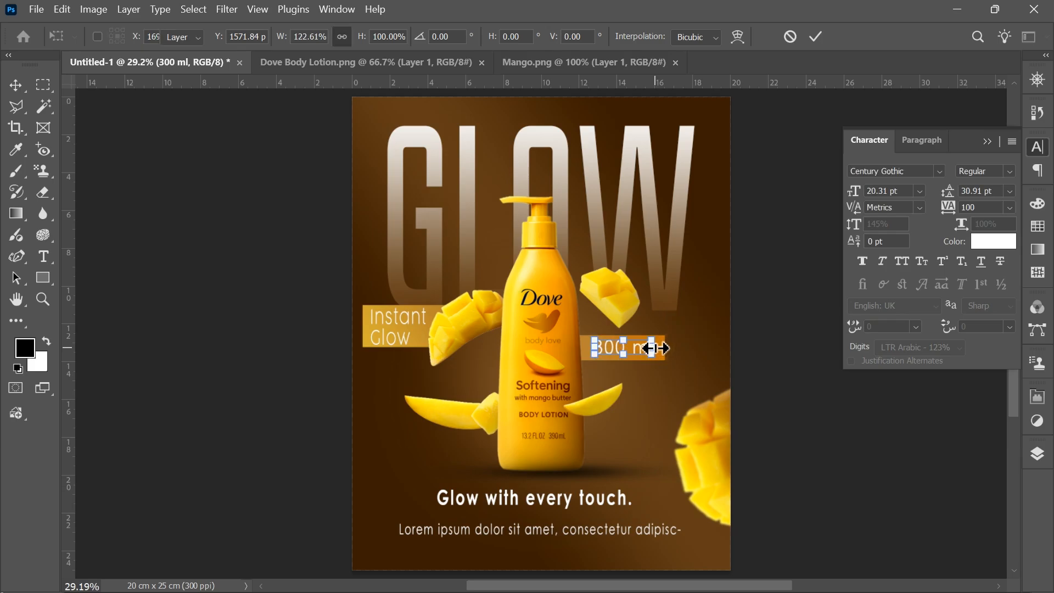
key("Return")
left_click(797, 377)
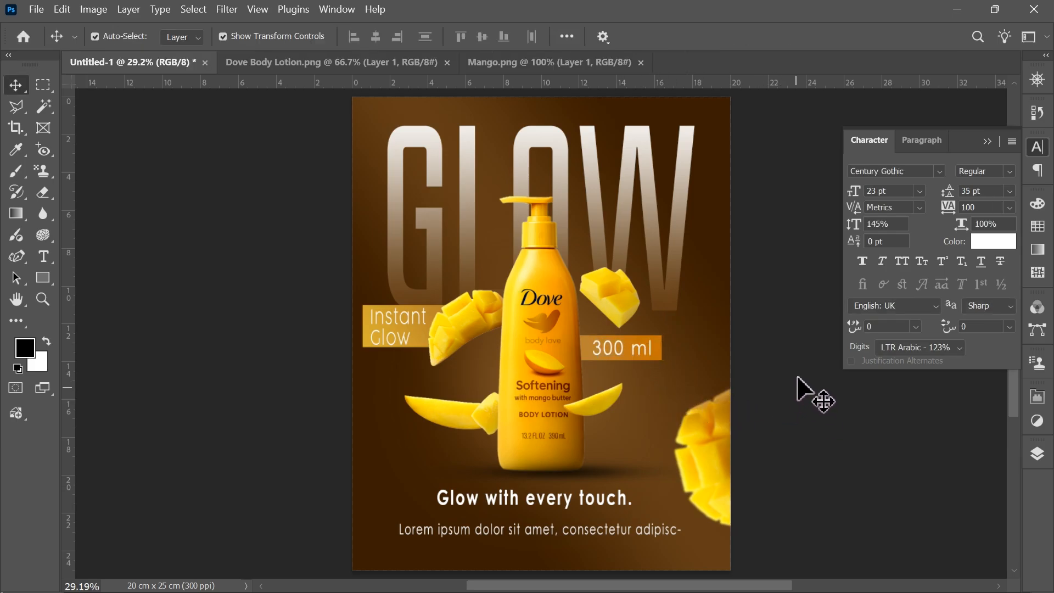
left_click(1037, 149)
left_click(803, 324)
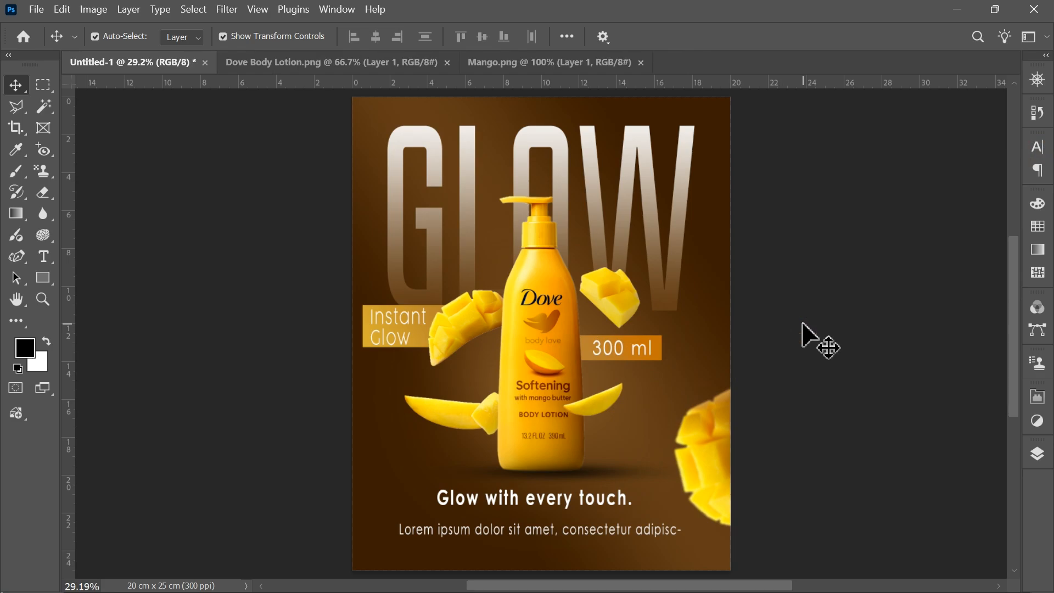
Reduce the height of the "Instant Glow" text without changing its width so it fits inside the yellow label box.
left_click(384, 336)
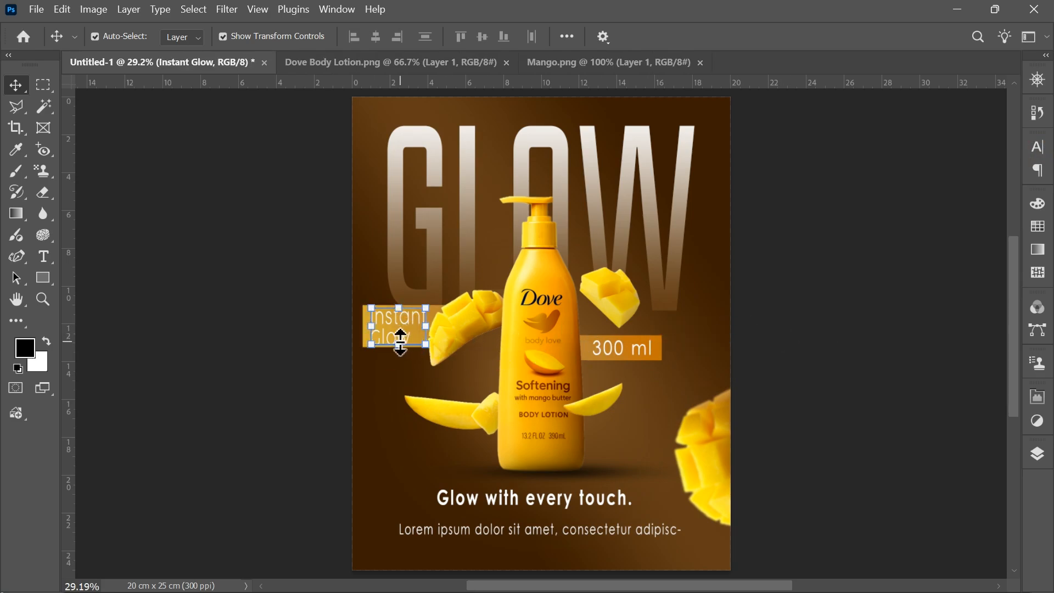
left_click(399, 343)
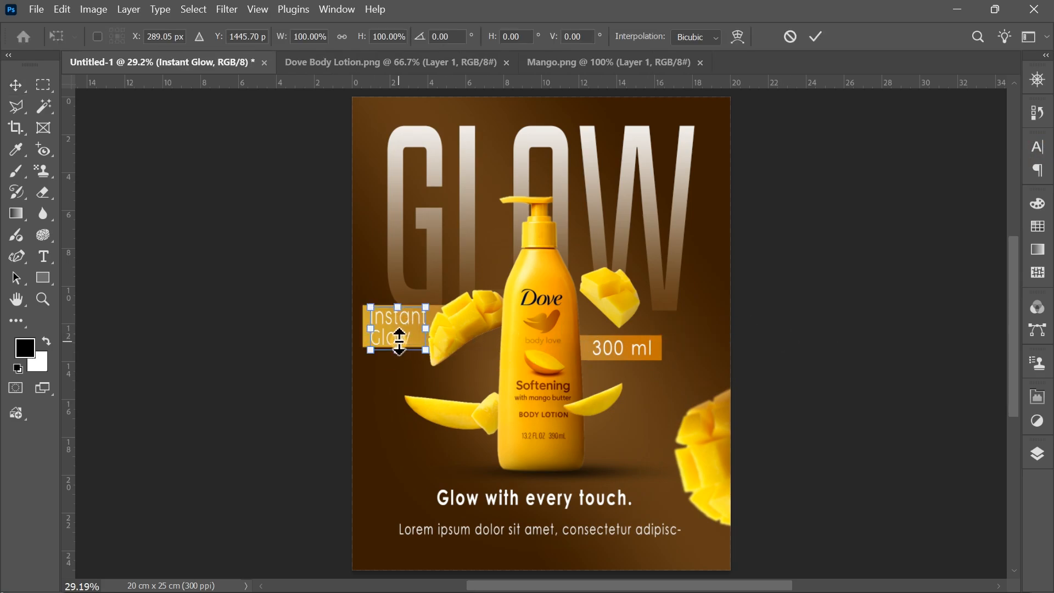
left_click_drag(399, 342, 401, 332)
key("Return")
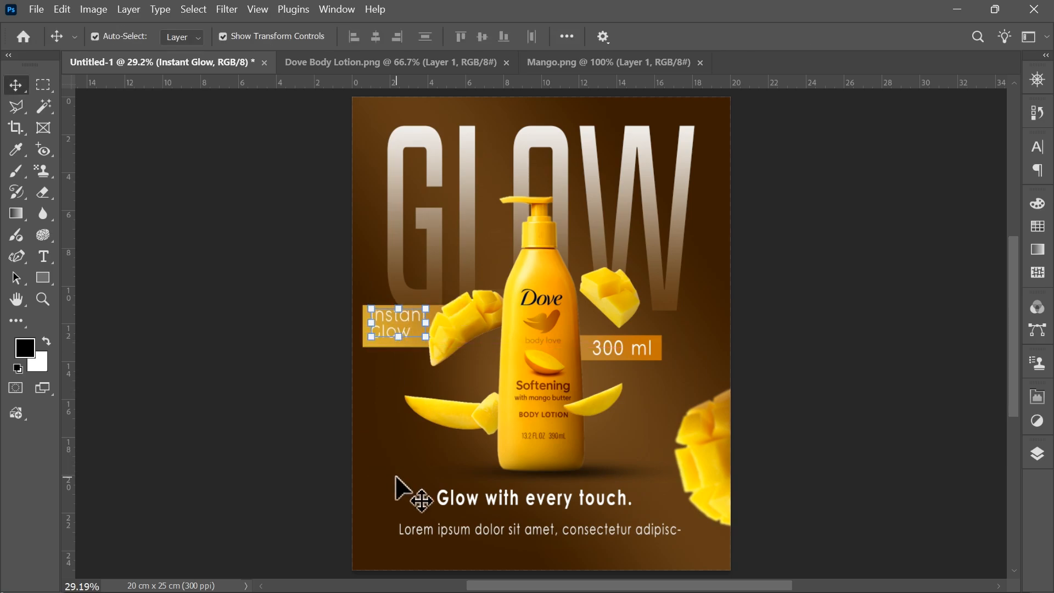
left_click(276, 444)
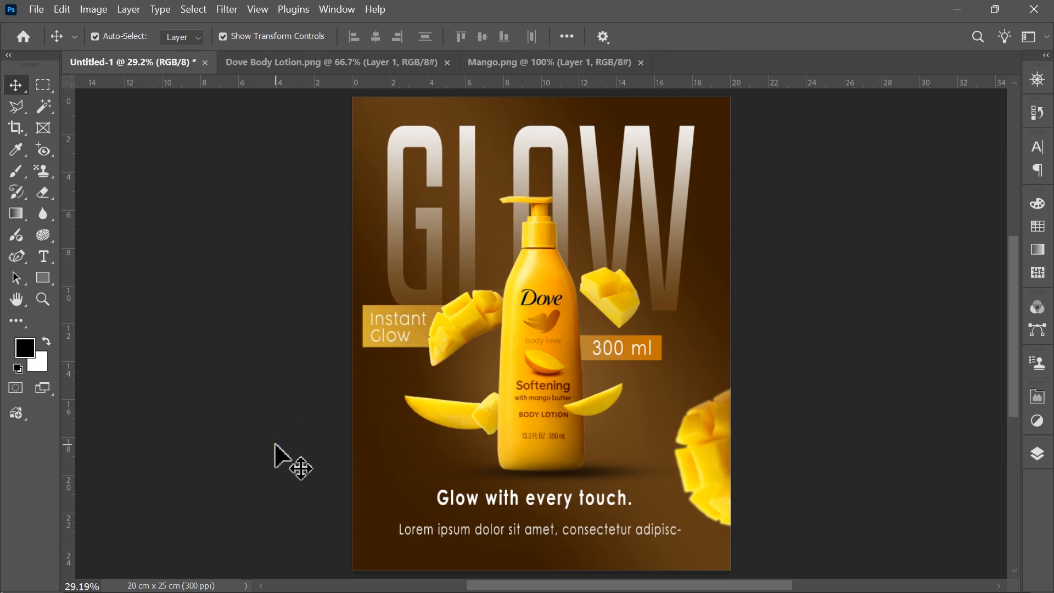